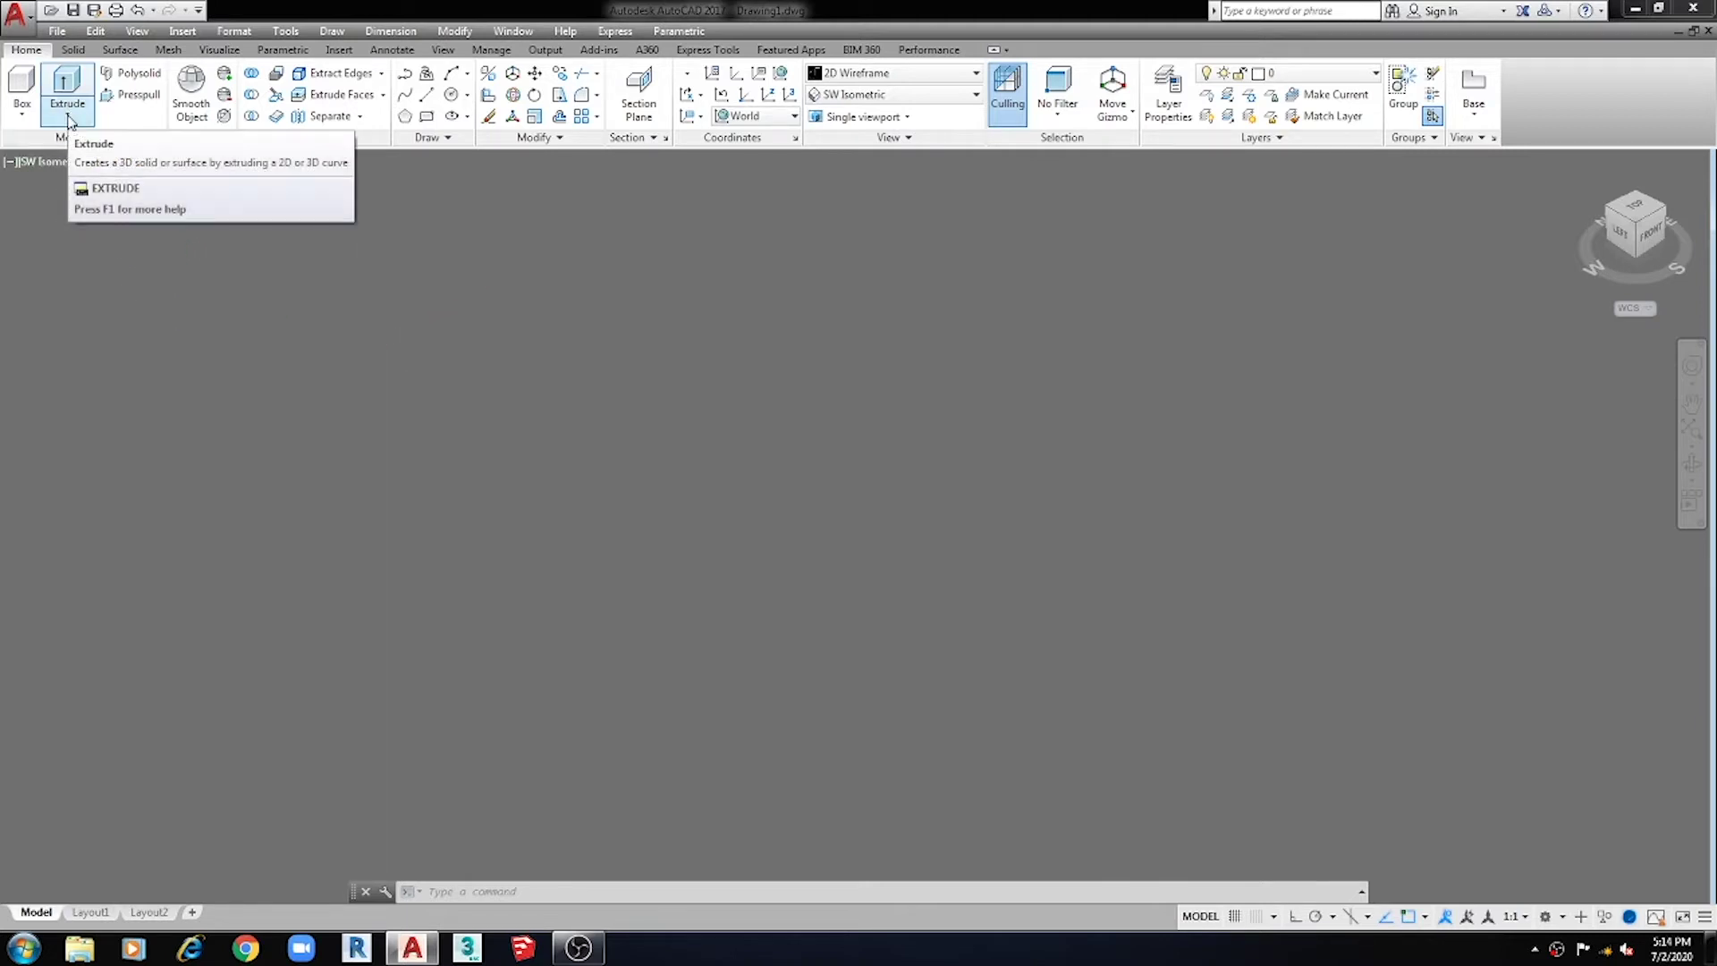
pyautogui.click(66, 123)
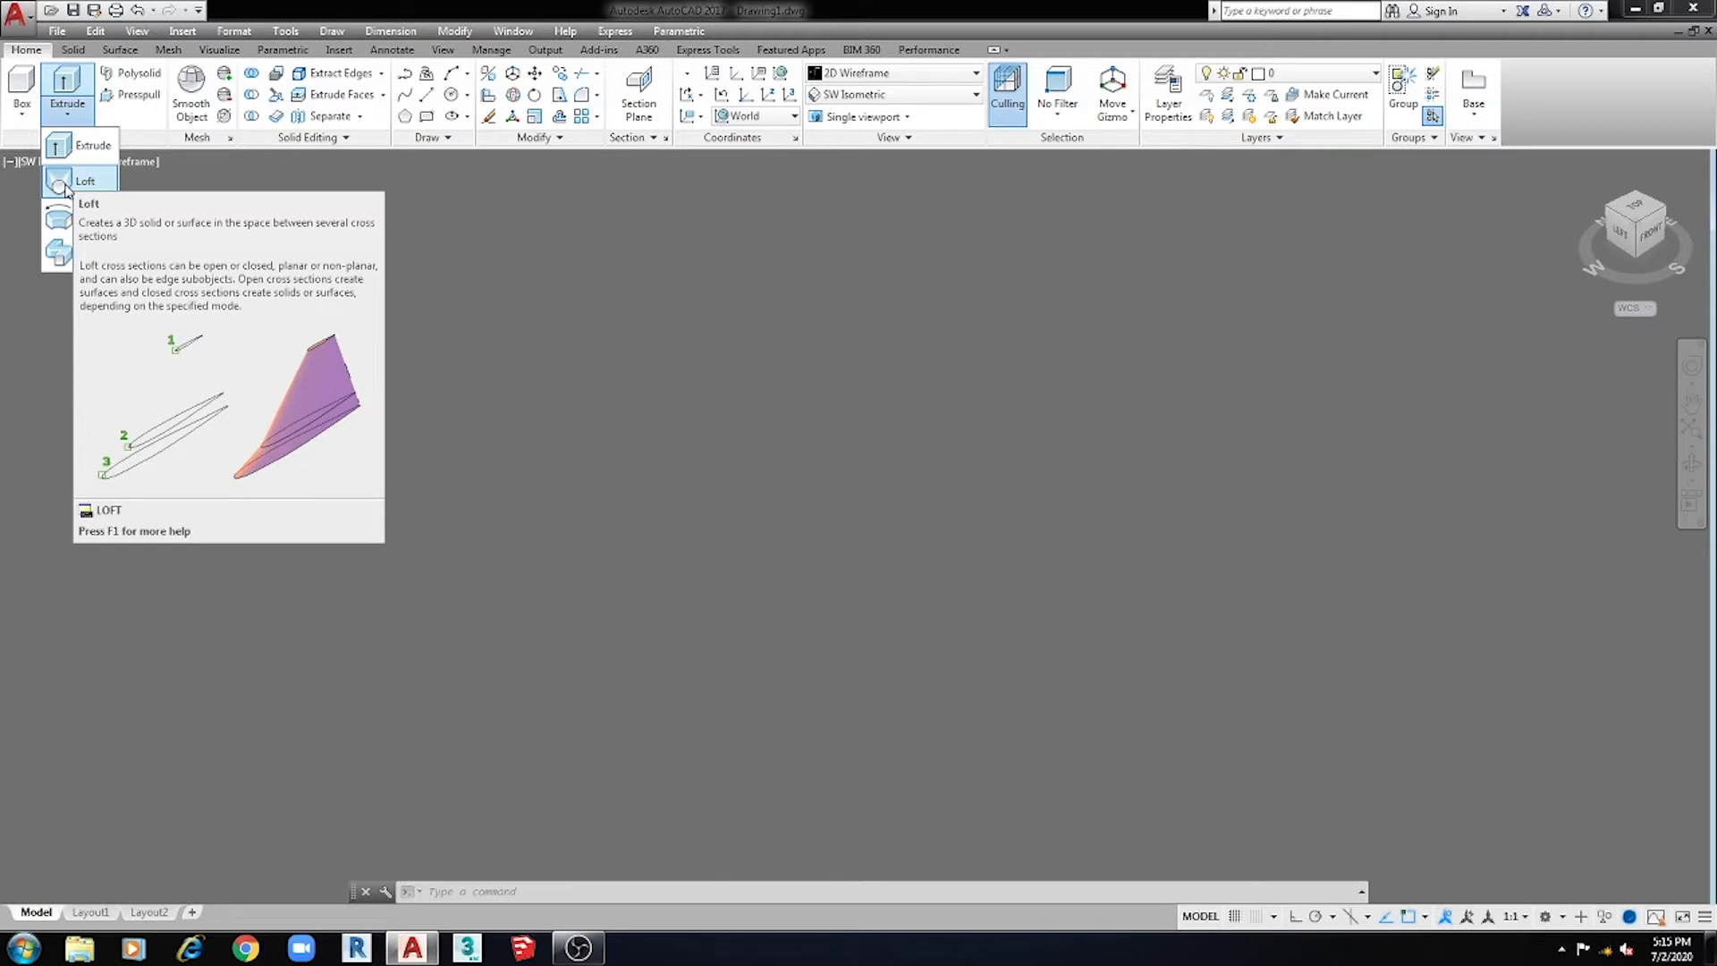
pyautogui.click(660, 452)
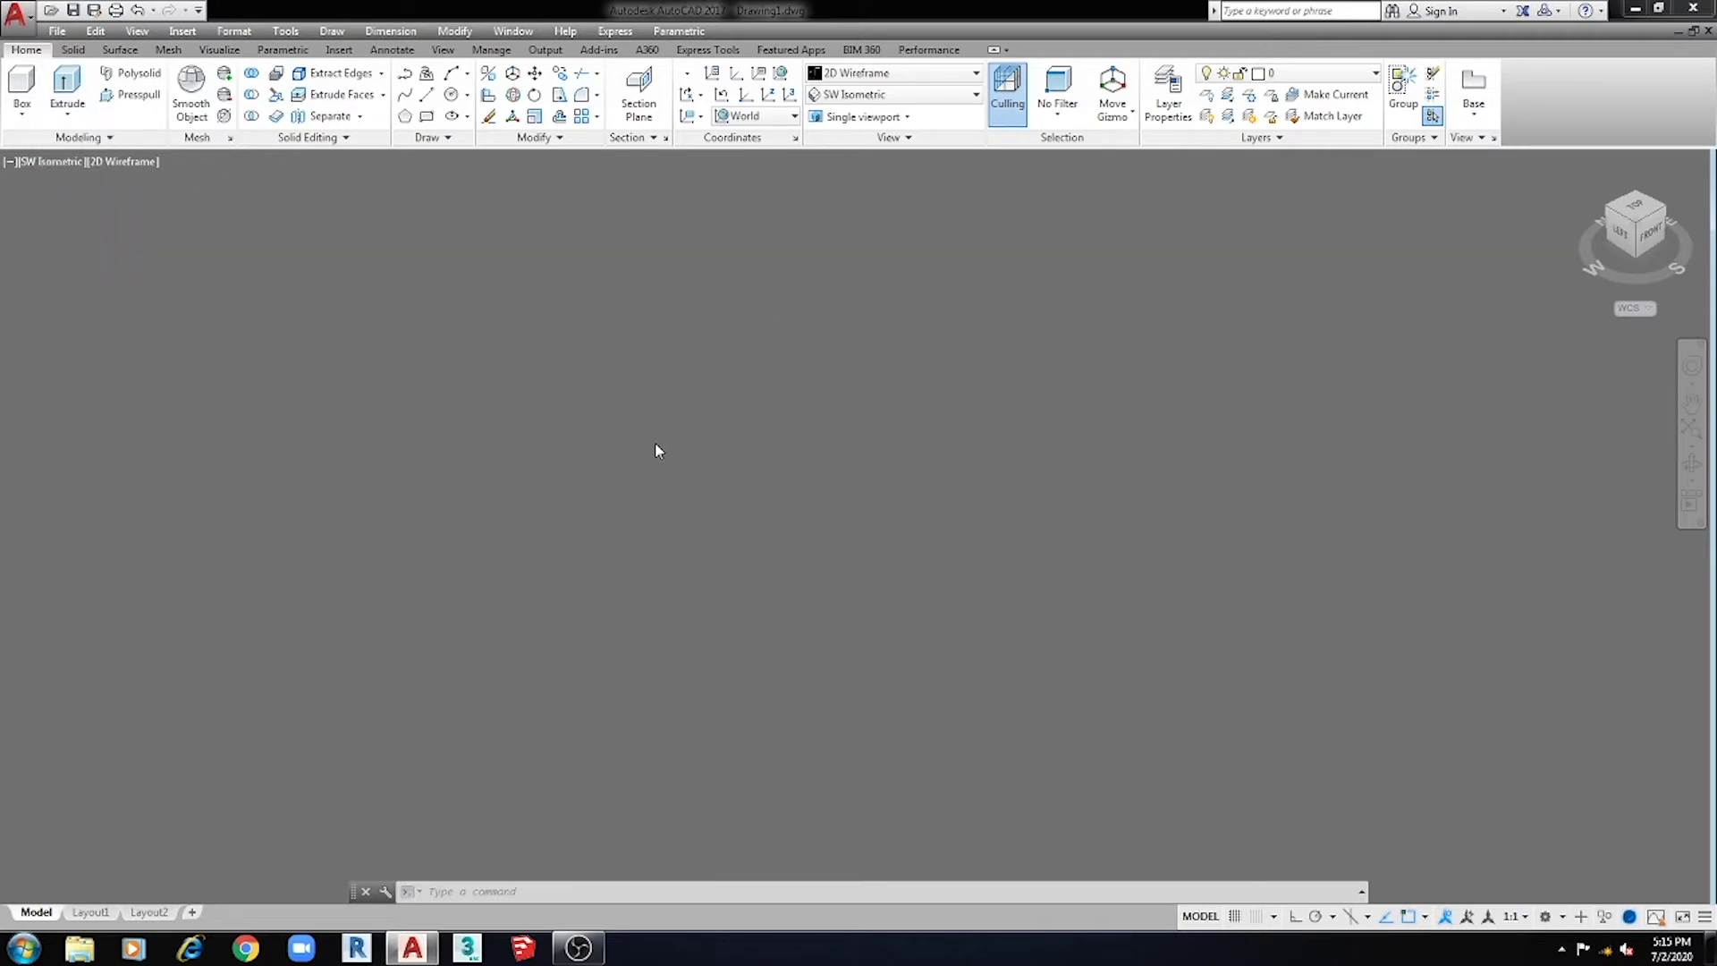
# Draw two concentric circles with radii of 3 and 4 units in the middle of the empty drawing.
pyautogui.write('c')
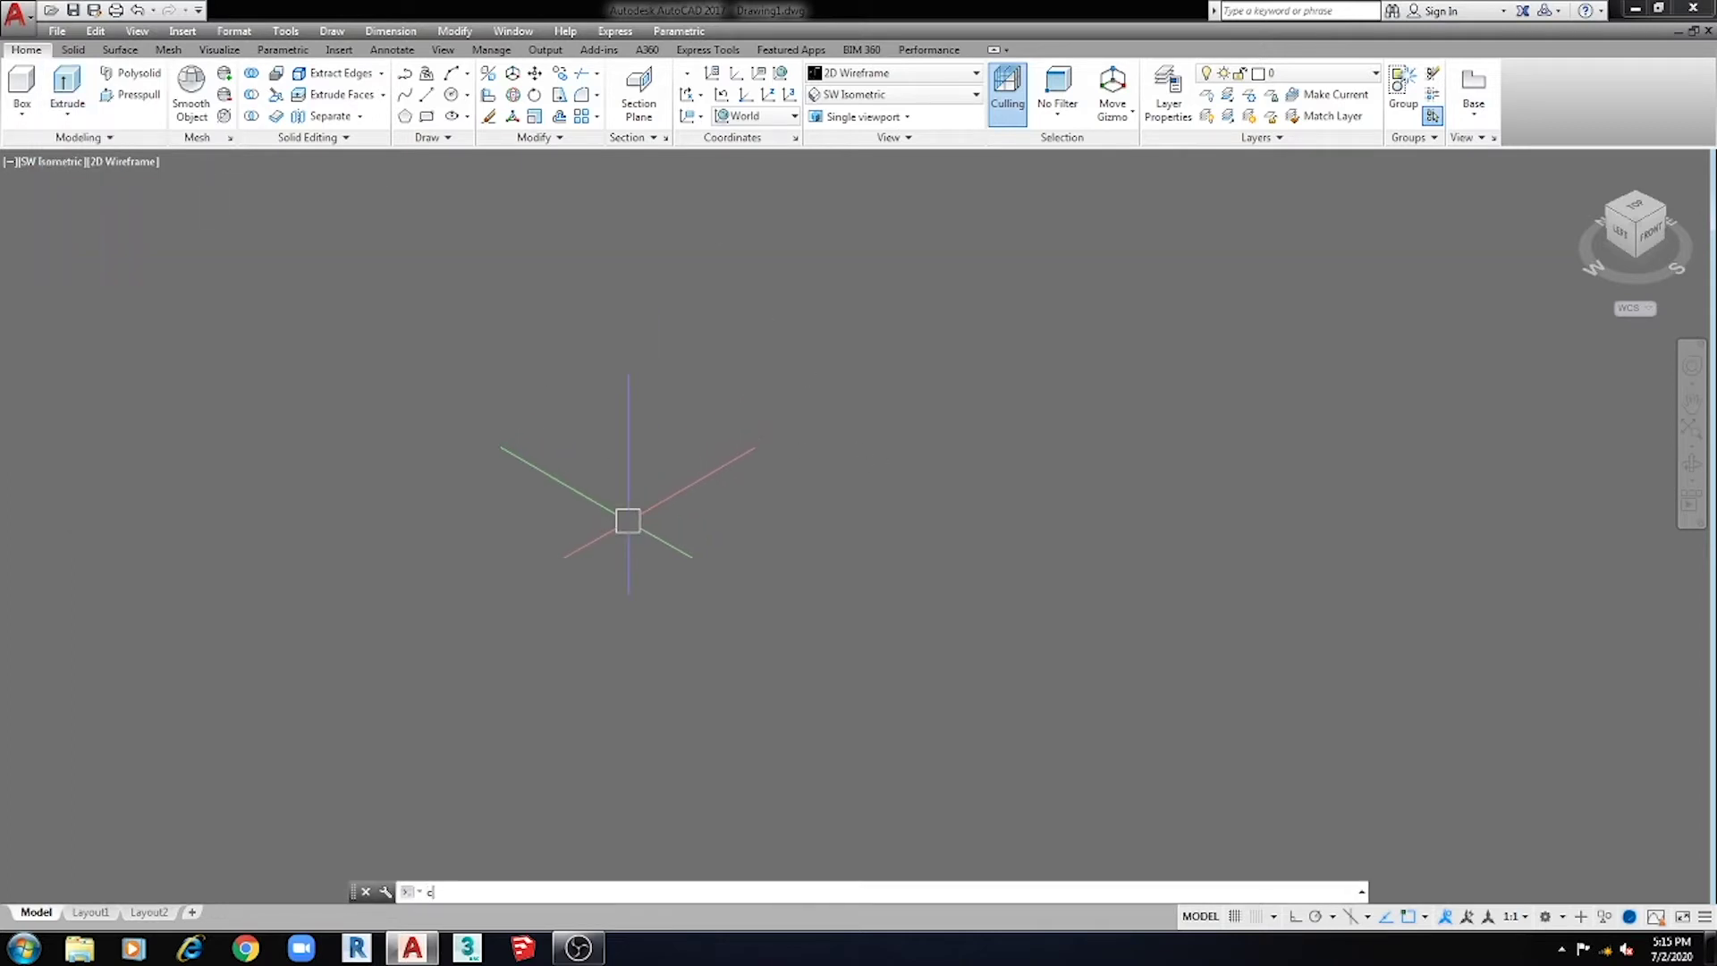
pyautogui.press('Return')
pyautogui.click(720, 502)
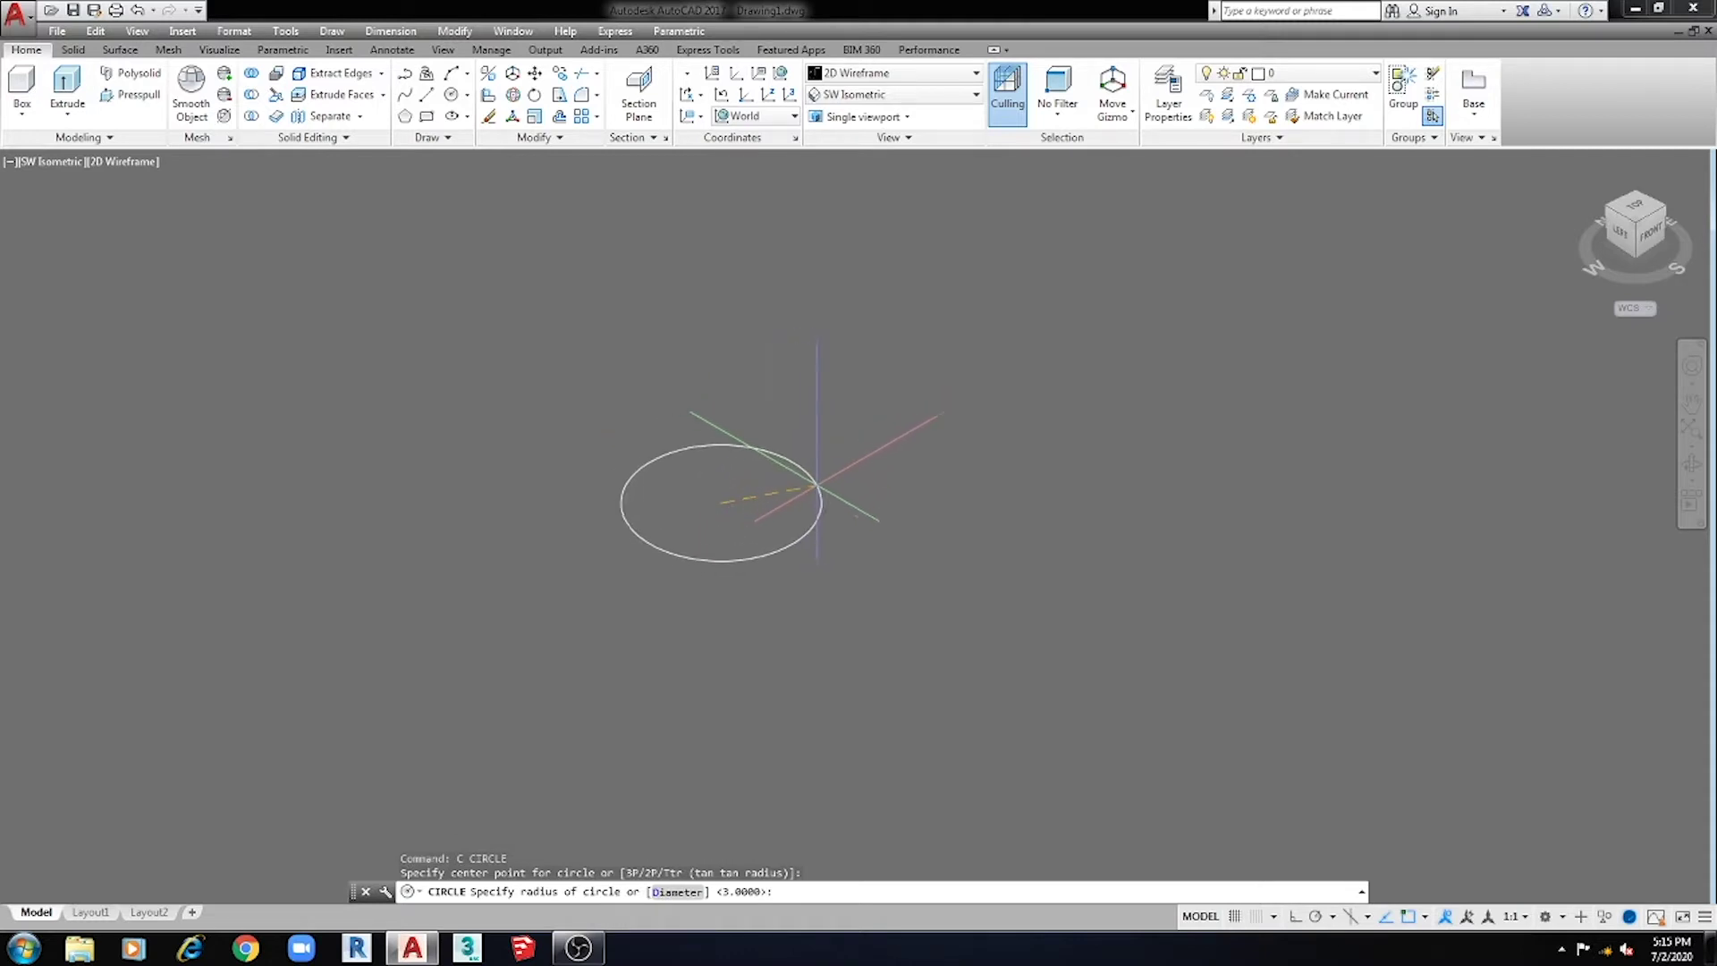
pyautogui.write('3')
pyautogui.press('Return')
pyautogui.press('Return')
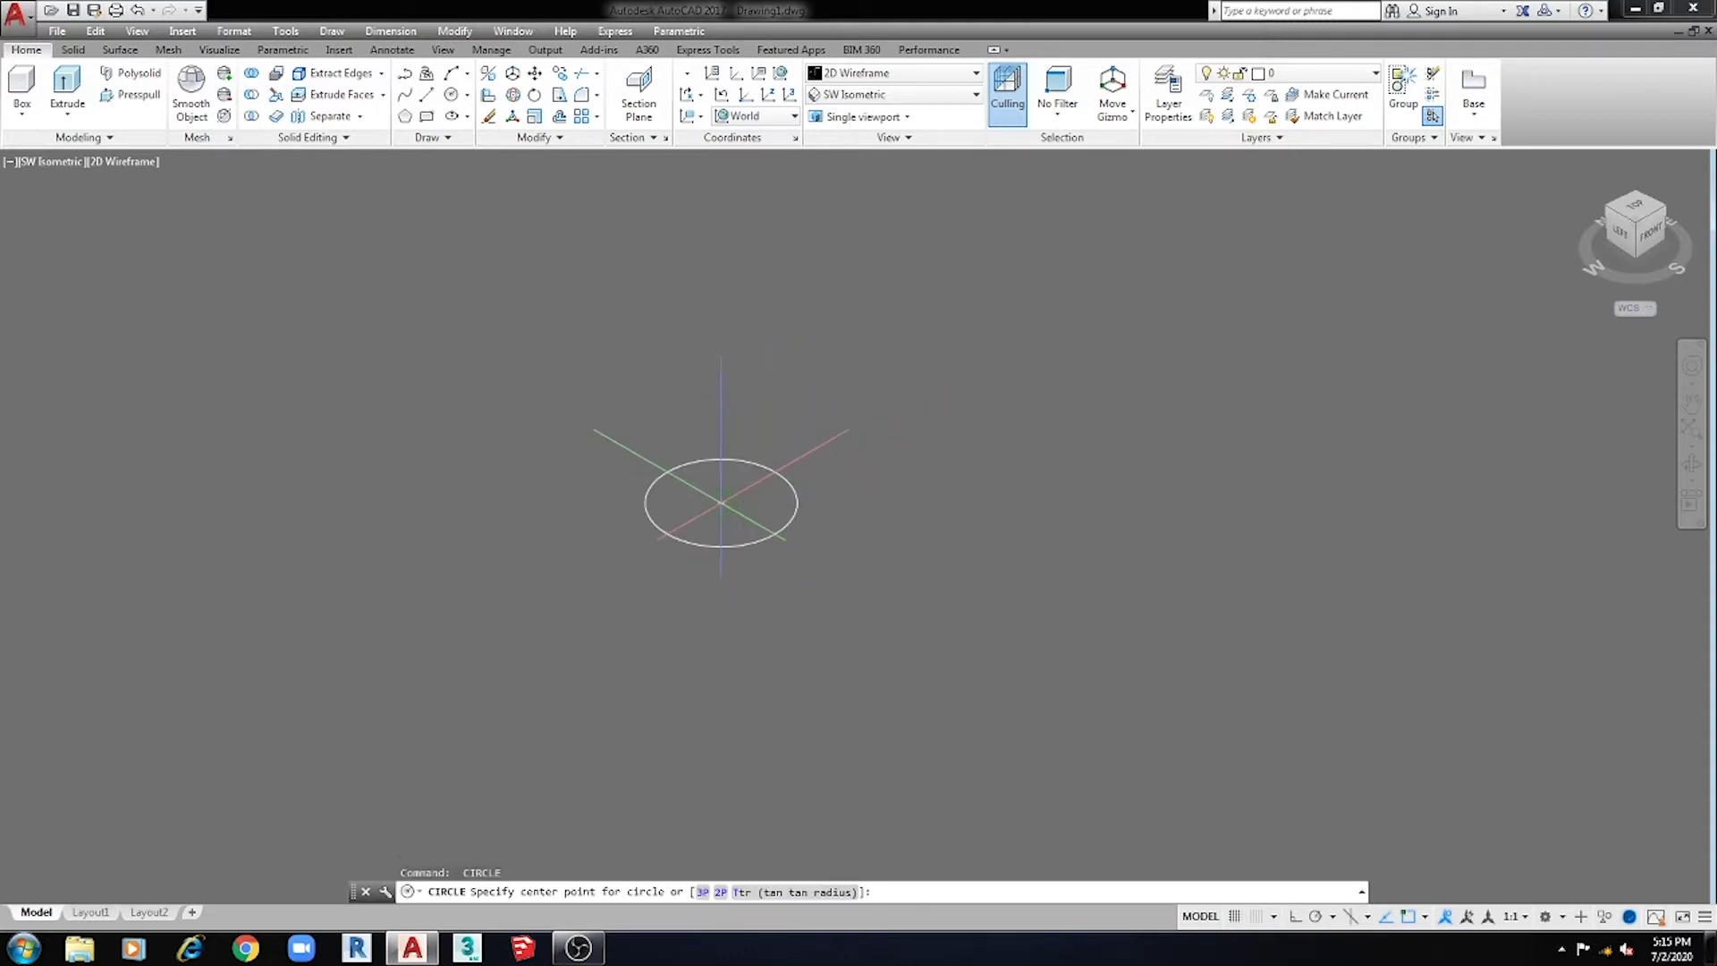
pyautogui.click(720, 503)
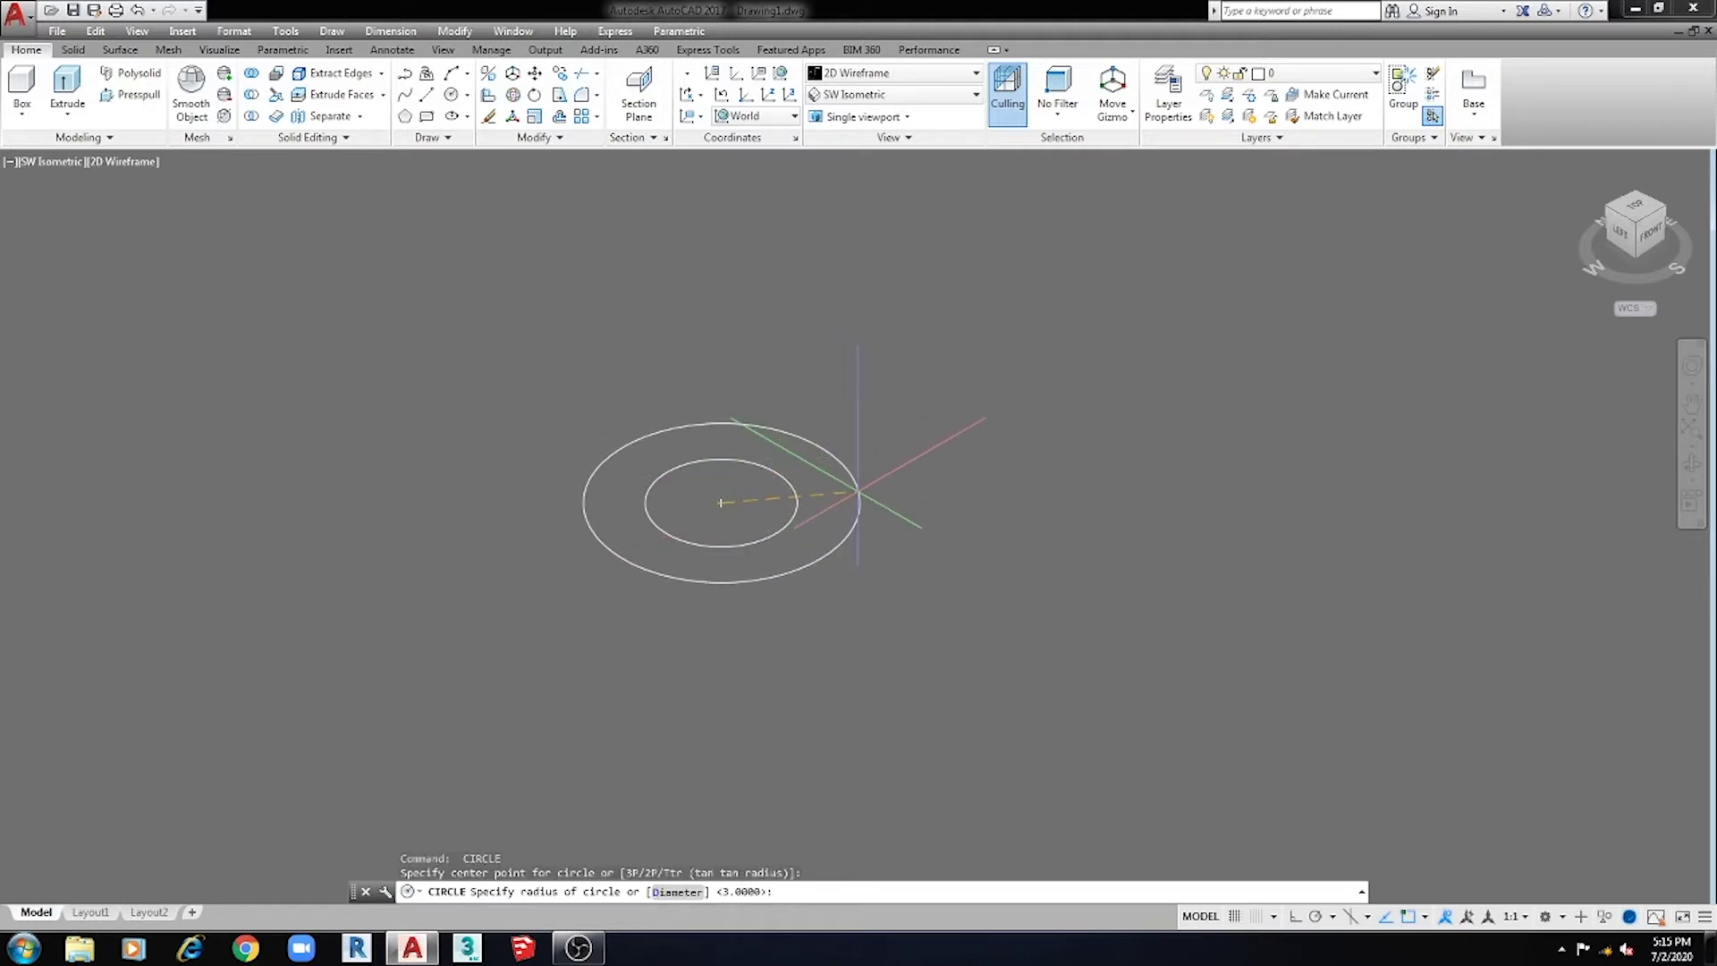
pyautogui.write('4')
pyautogui.press('Return')
# Add two more circles with radii of 5 and 8 units around the same centre.
pyautogui.press('Return')
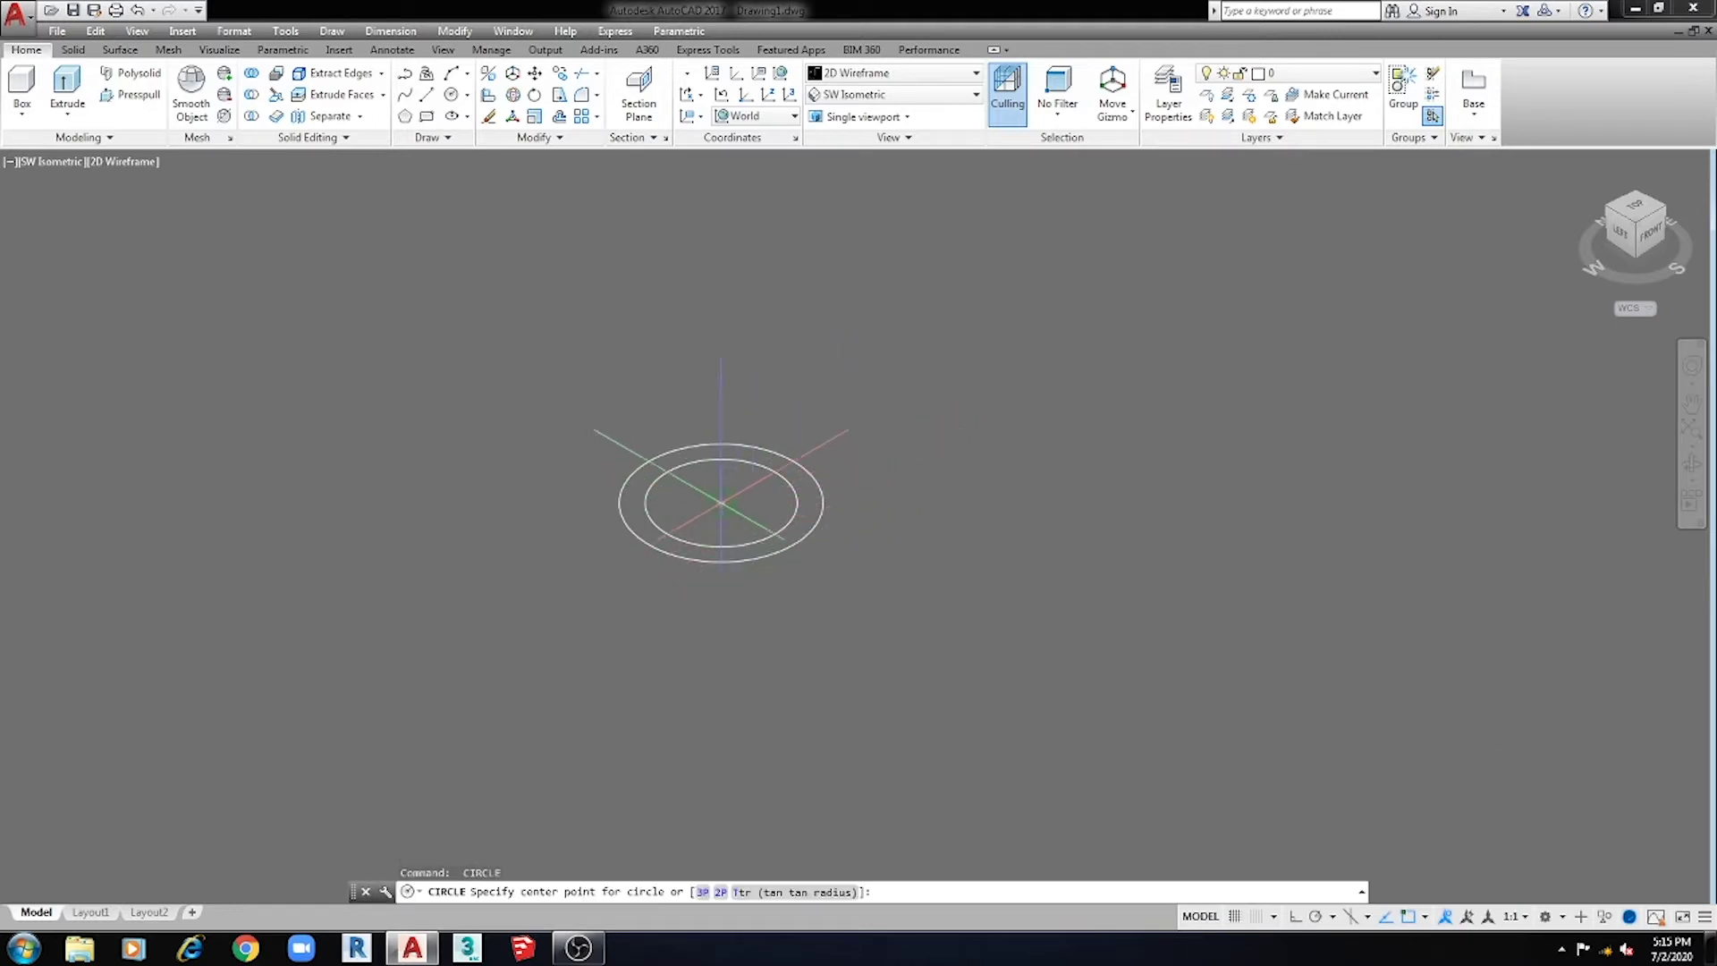
pyautogui.click(721, 503)
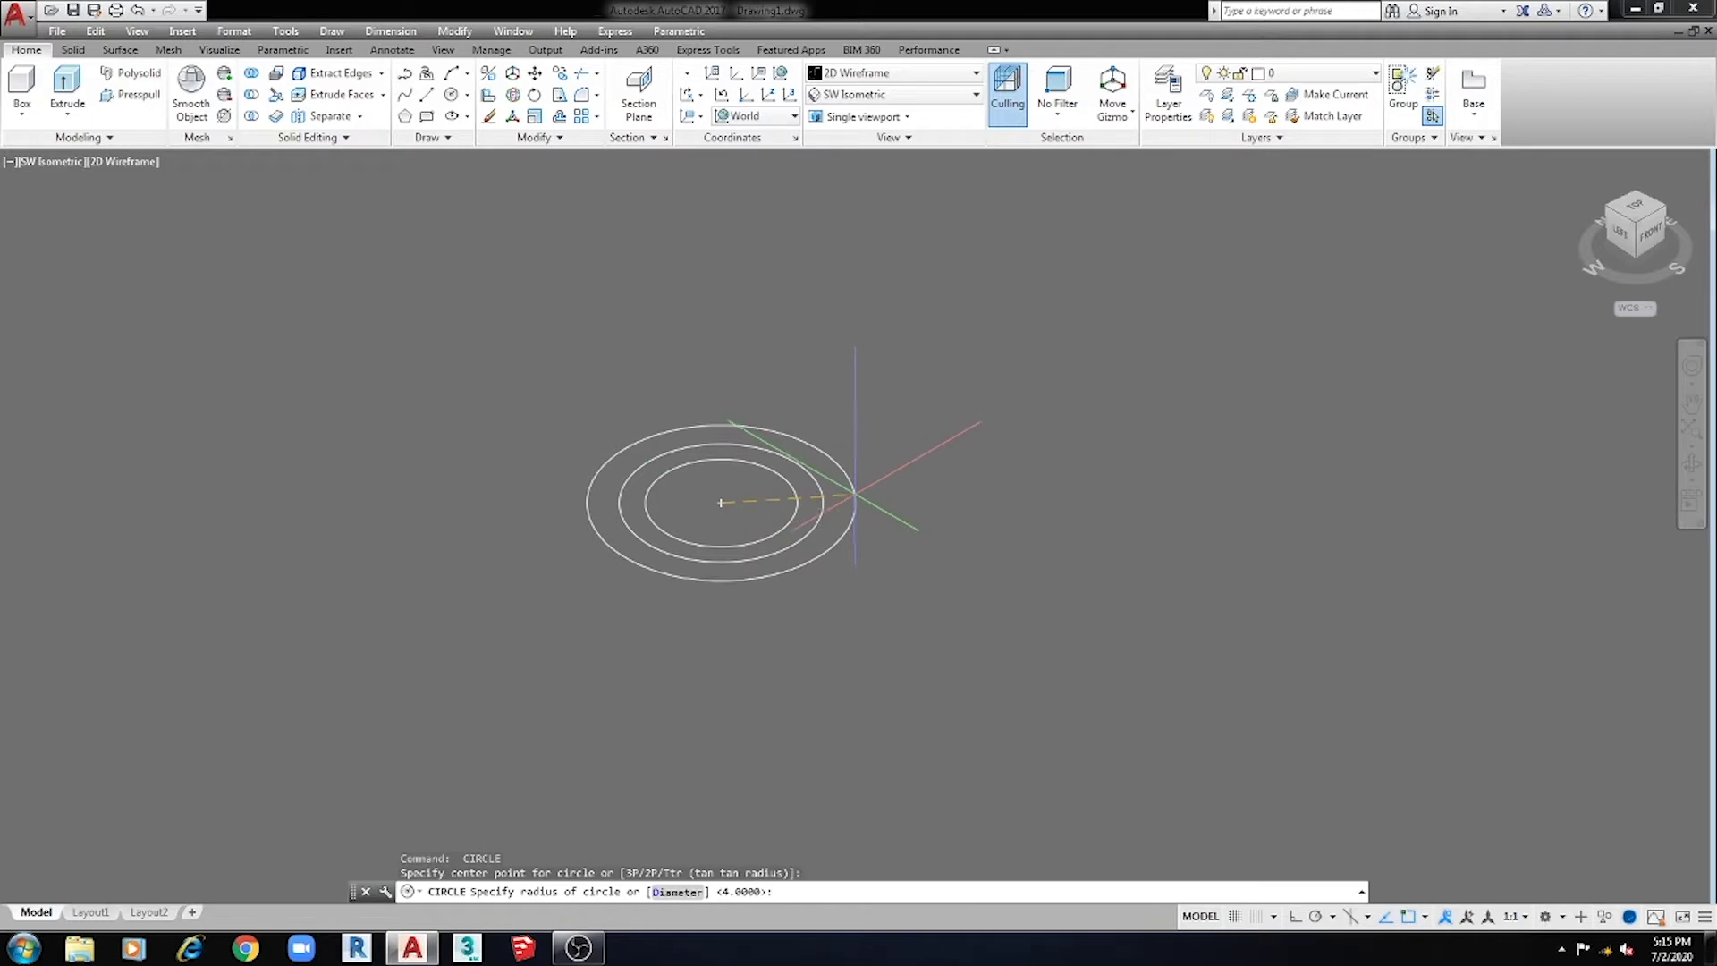
pyautogui.write('5')
pyautogui.press('Return')
pyautogui.press('Return')
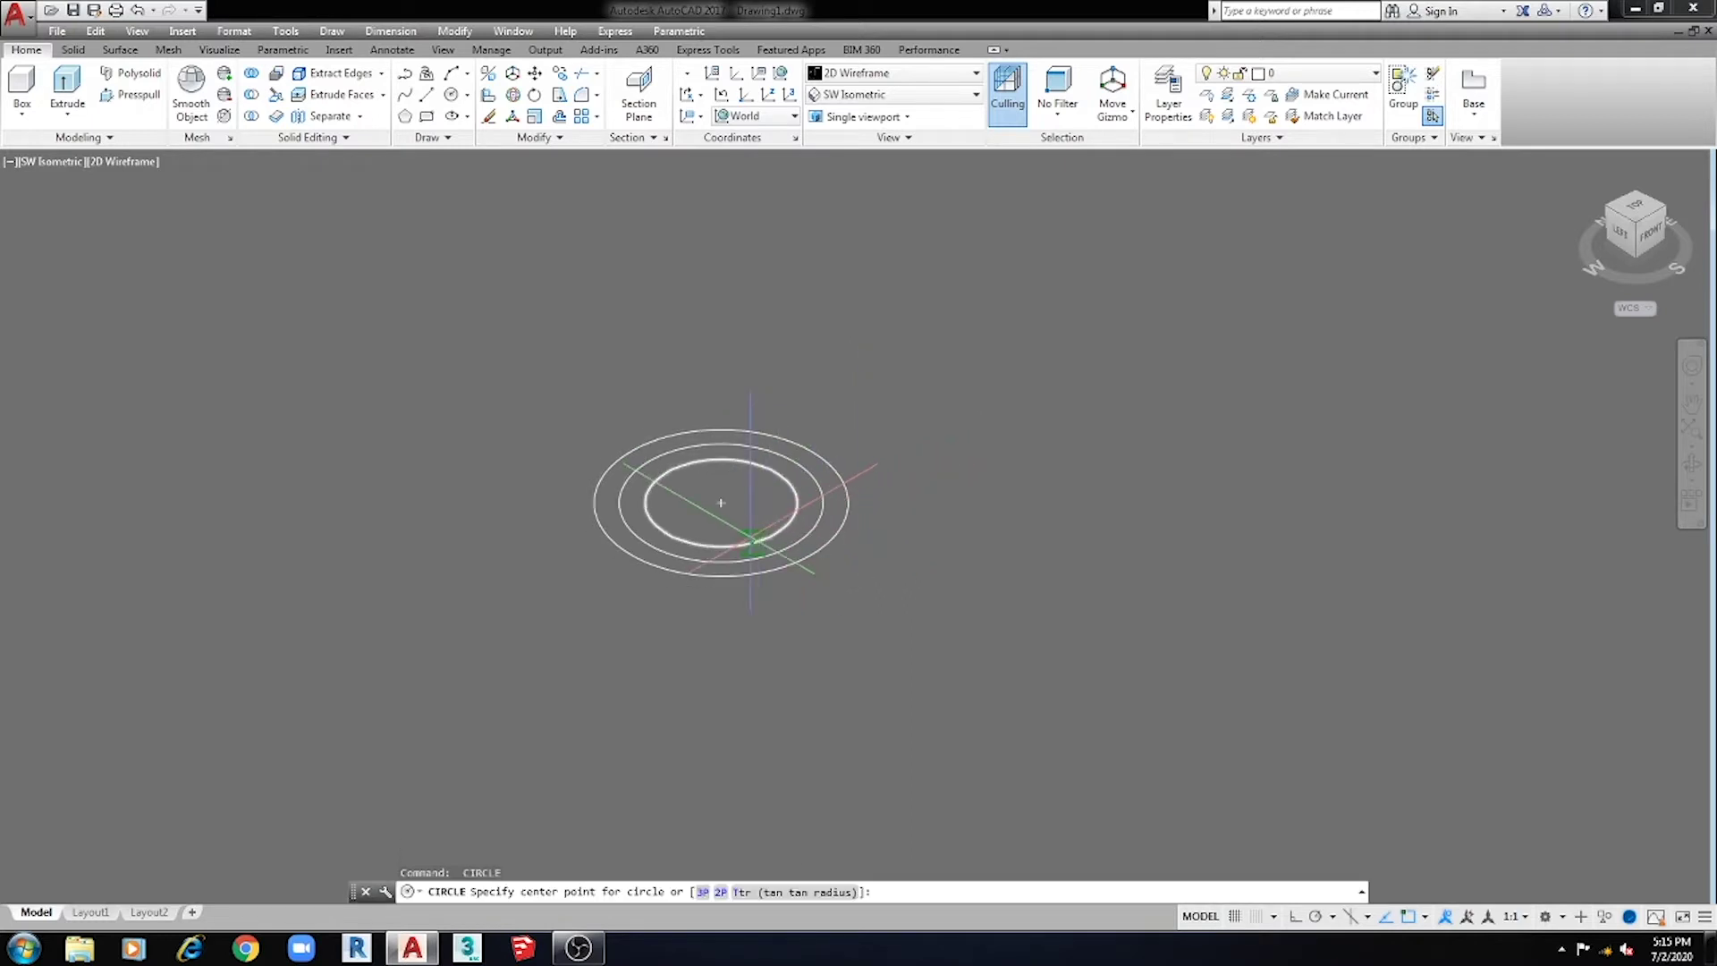
pyautogui.click(721, 503)
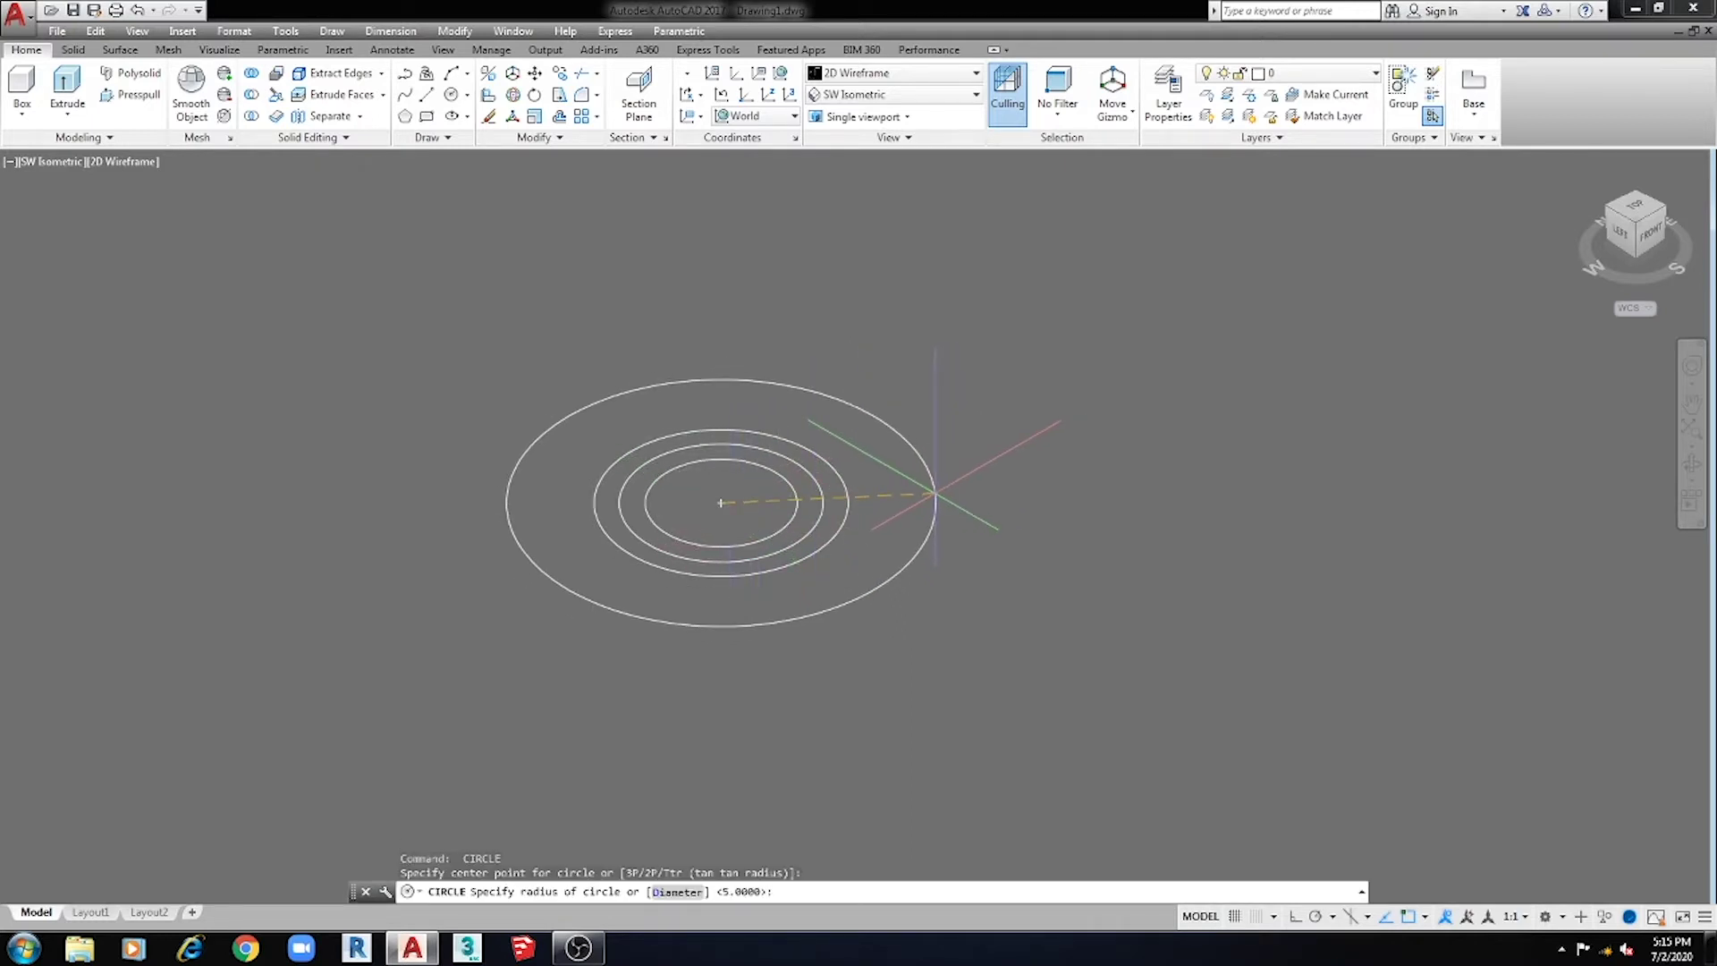
pyautogui.write('8')
pyautogui.press('Return')
# Move the 4-unit-radius circle 7 units straight down along the Z axis, using its centre as base point and Ortho on.
pyautogui.keyDown('shift'); pyautogui.moveTo(900, 621); pyautogui.dragTo(769, 607, button='middle'); pyautogui.keyUp('shift')
pyautogui.press('Return')
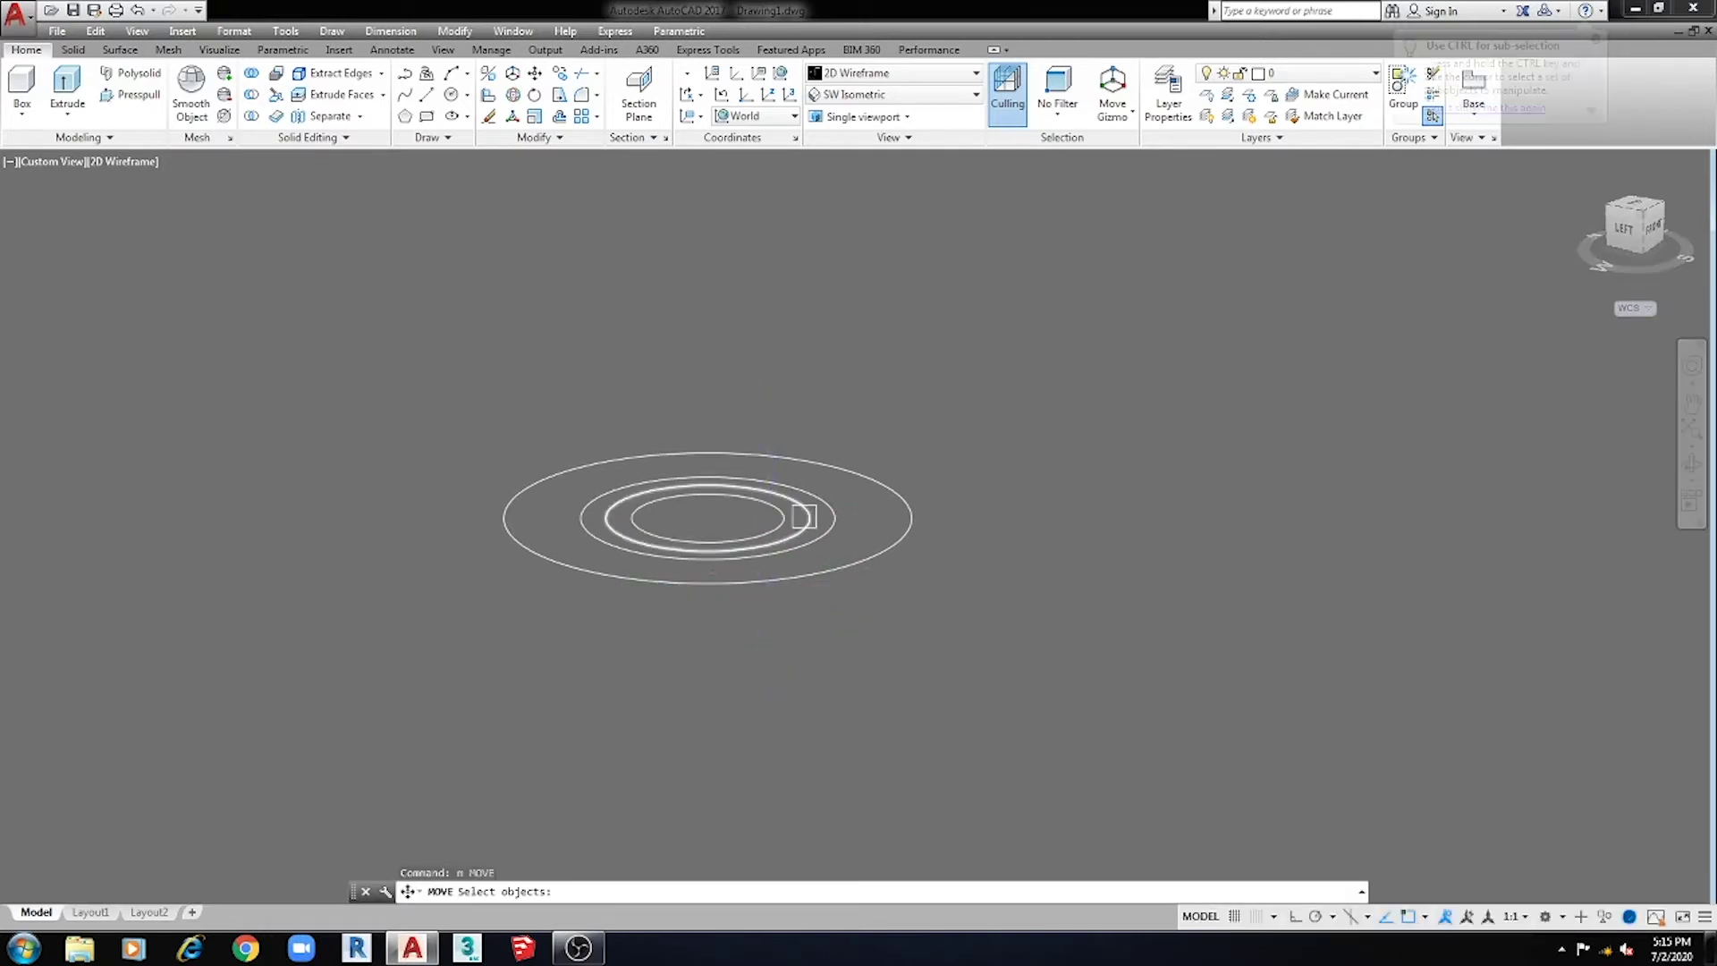
pyautogui.click(734, 551)
pyautogui.press('Return')
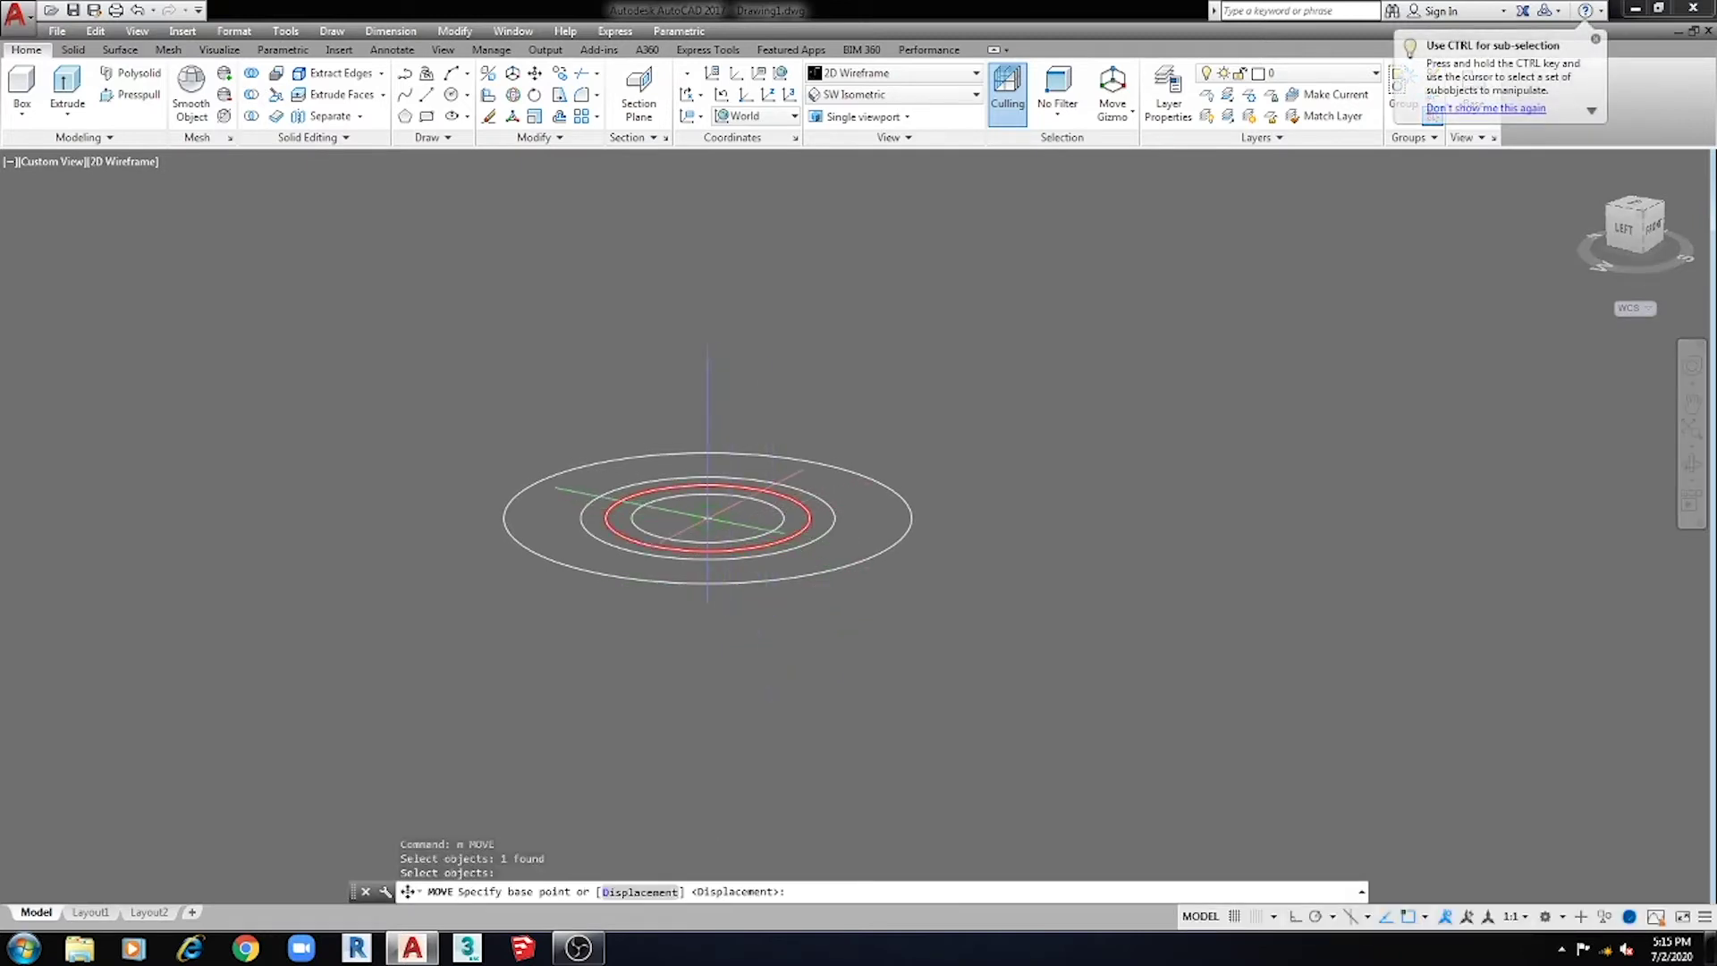
pyautogui.click(707, 518)
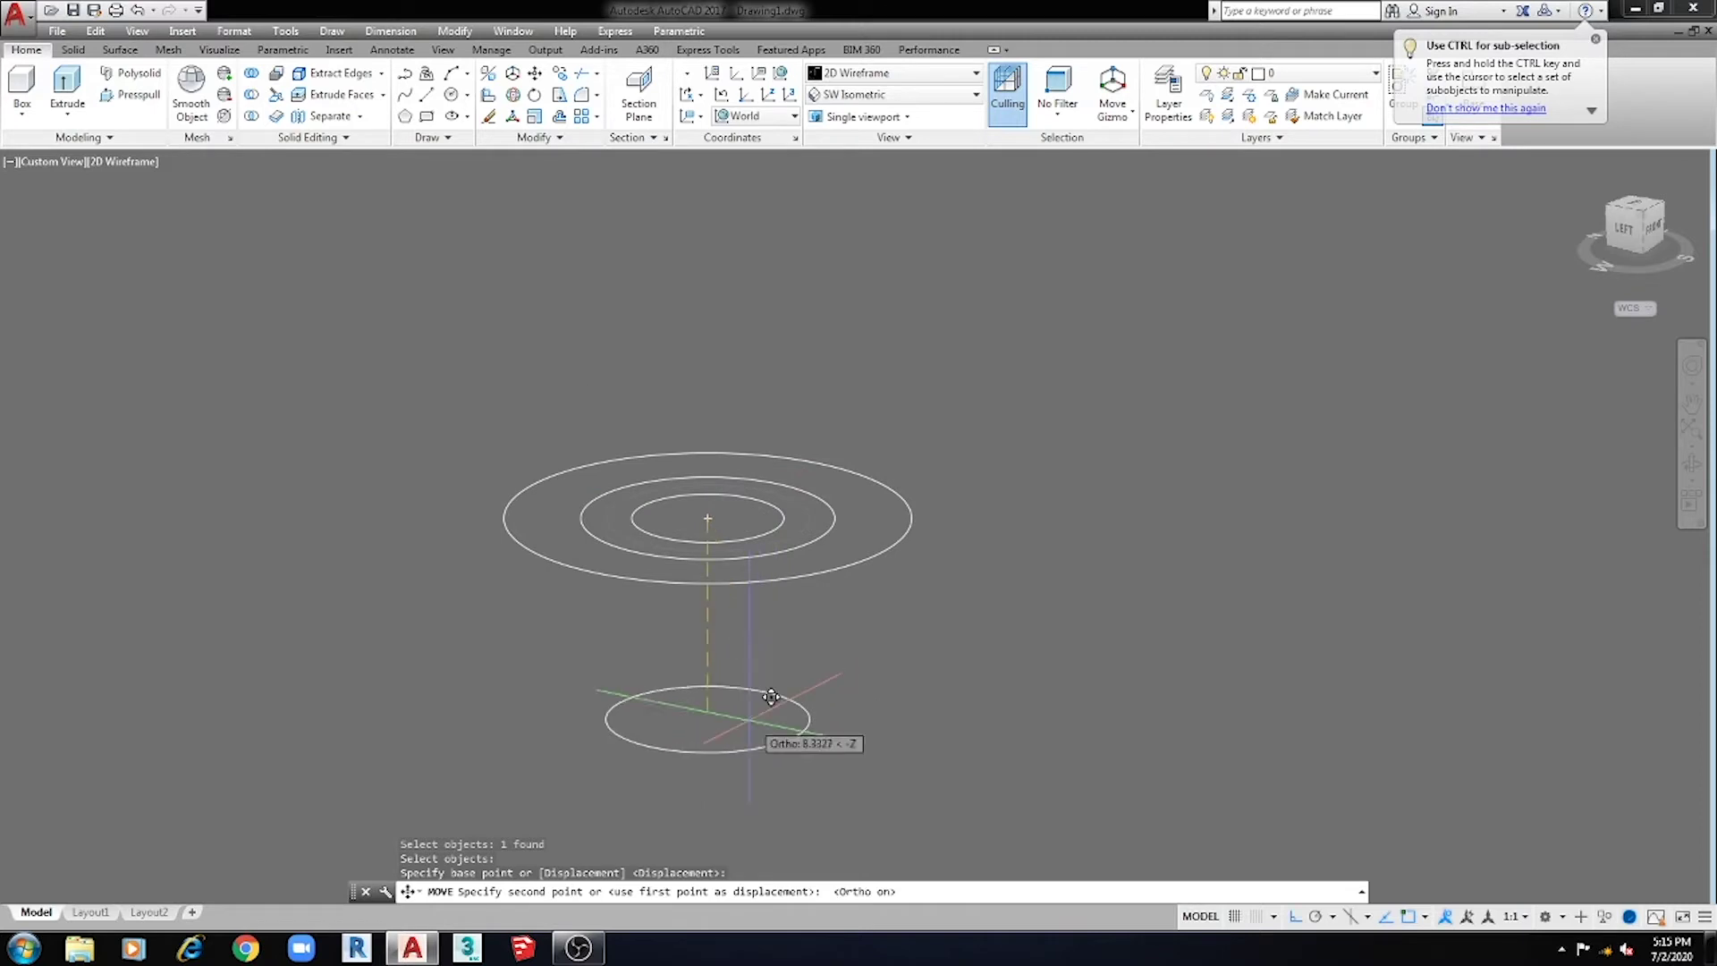
pyautogui.click(768, 688)
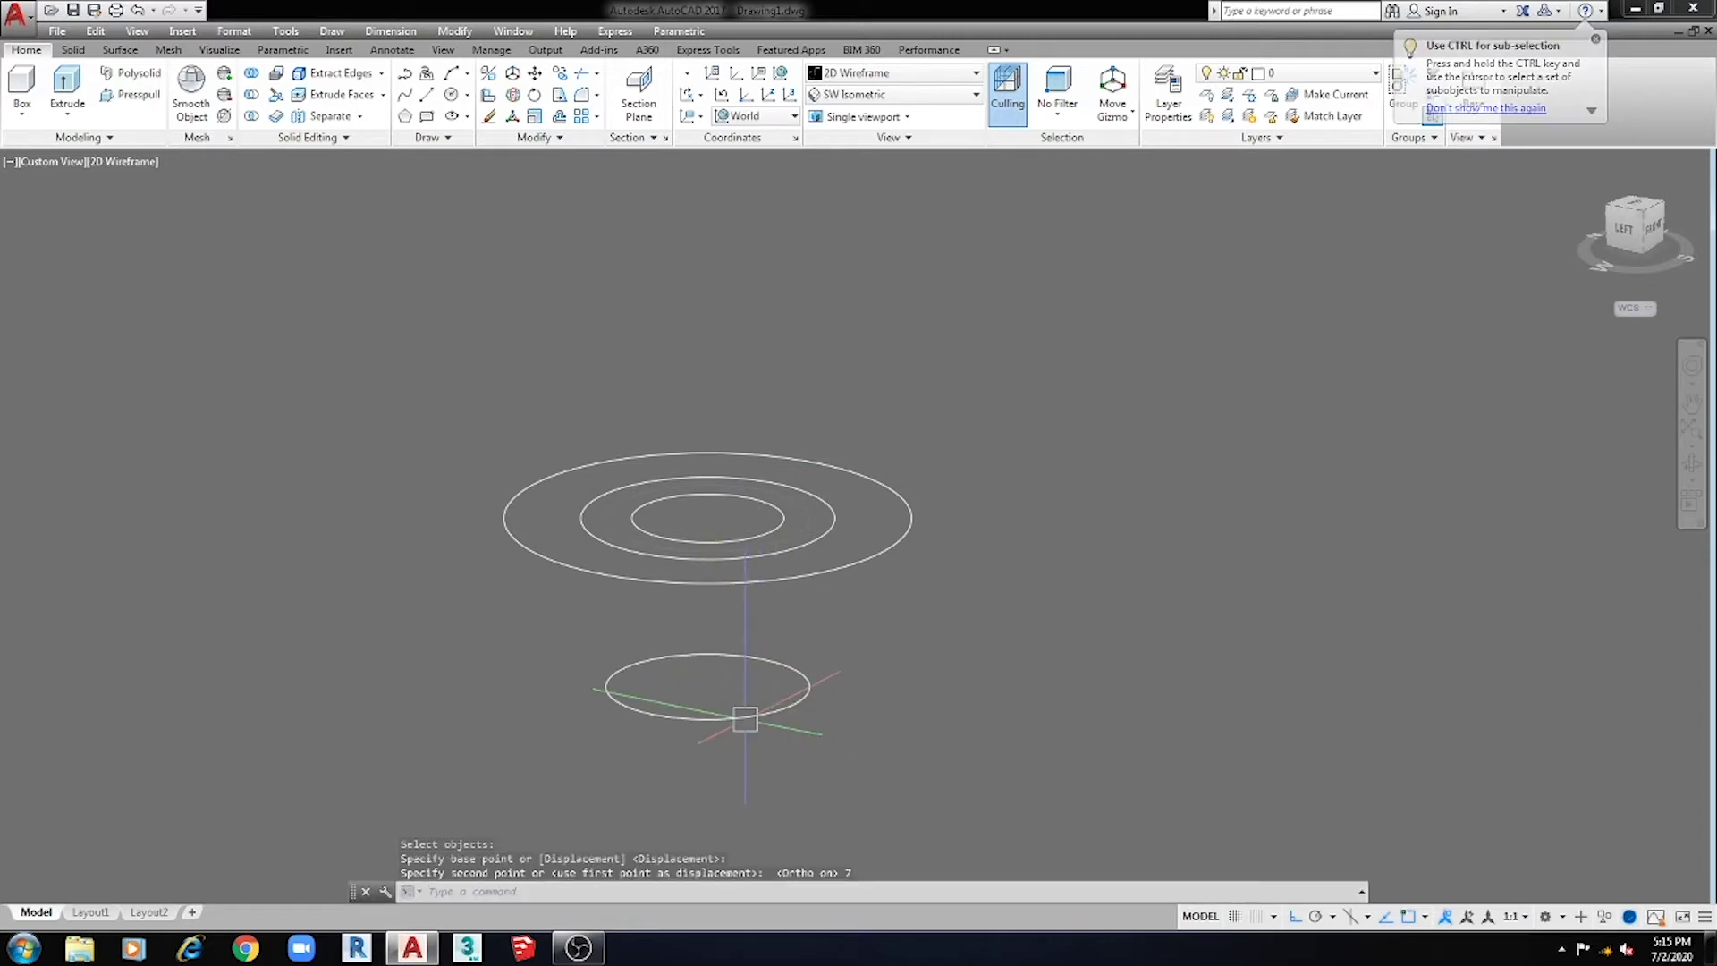
# Move the 3-unit-radius circle 7 units straight up along Z from the shared centre.
pyautogui.press('Return')
pyautogui.moveTo(775, 521); pyautogui.dragTo(765, 570, button='middle')
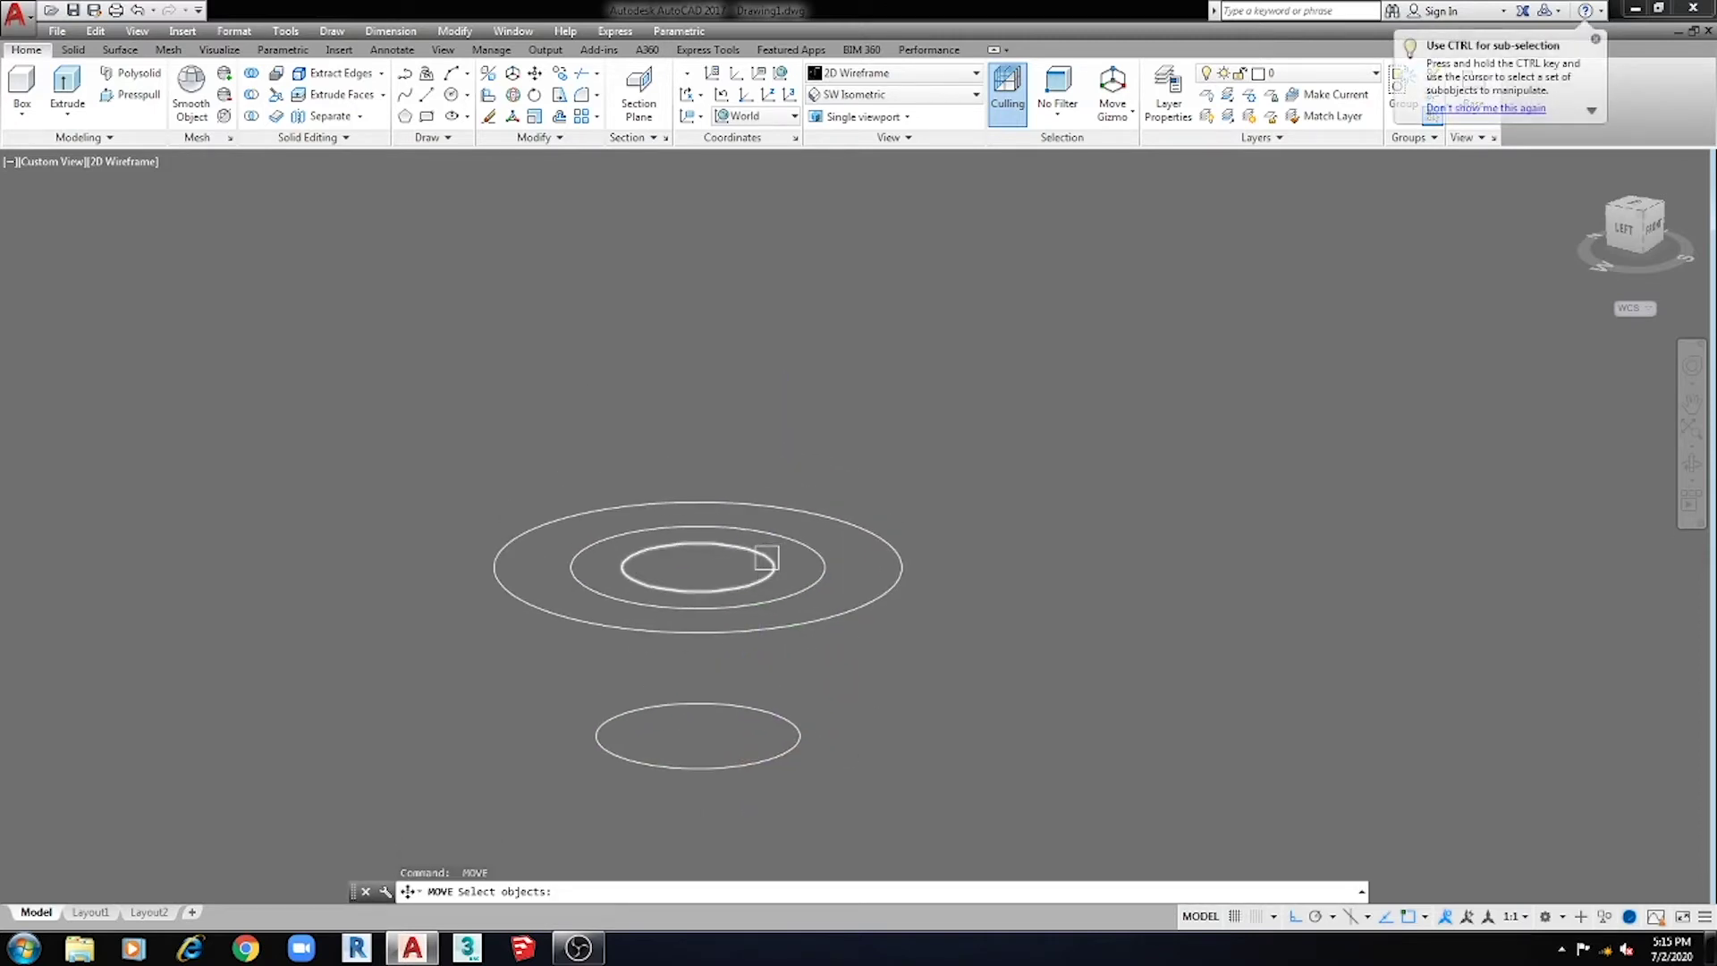
pyautogui.click(766, 570)
pyautogui.press('Return')
pyautogui.click(698, 567)
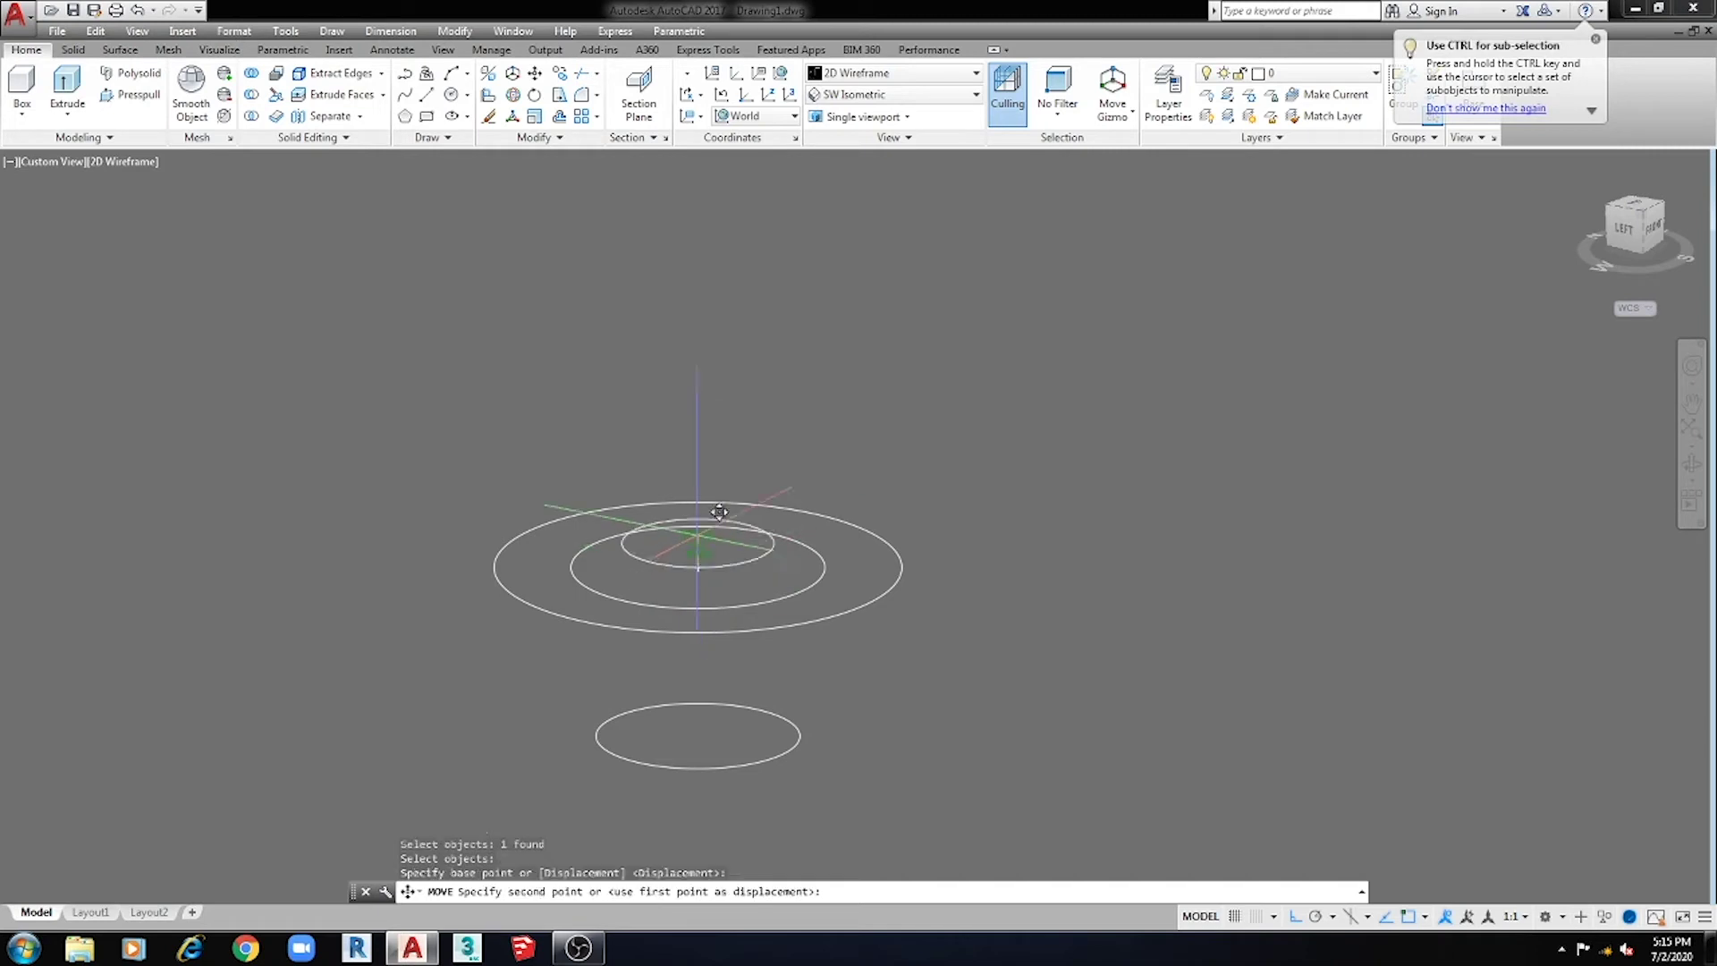
pyautogui.write('7')
pyautogui.press('Return')
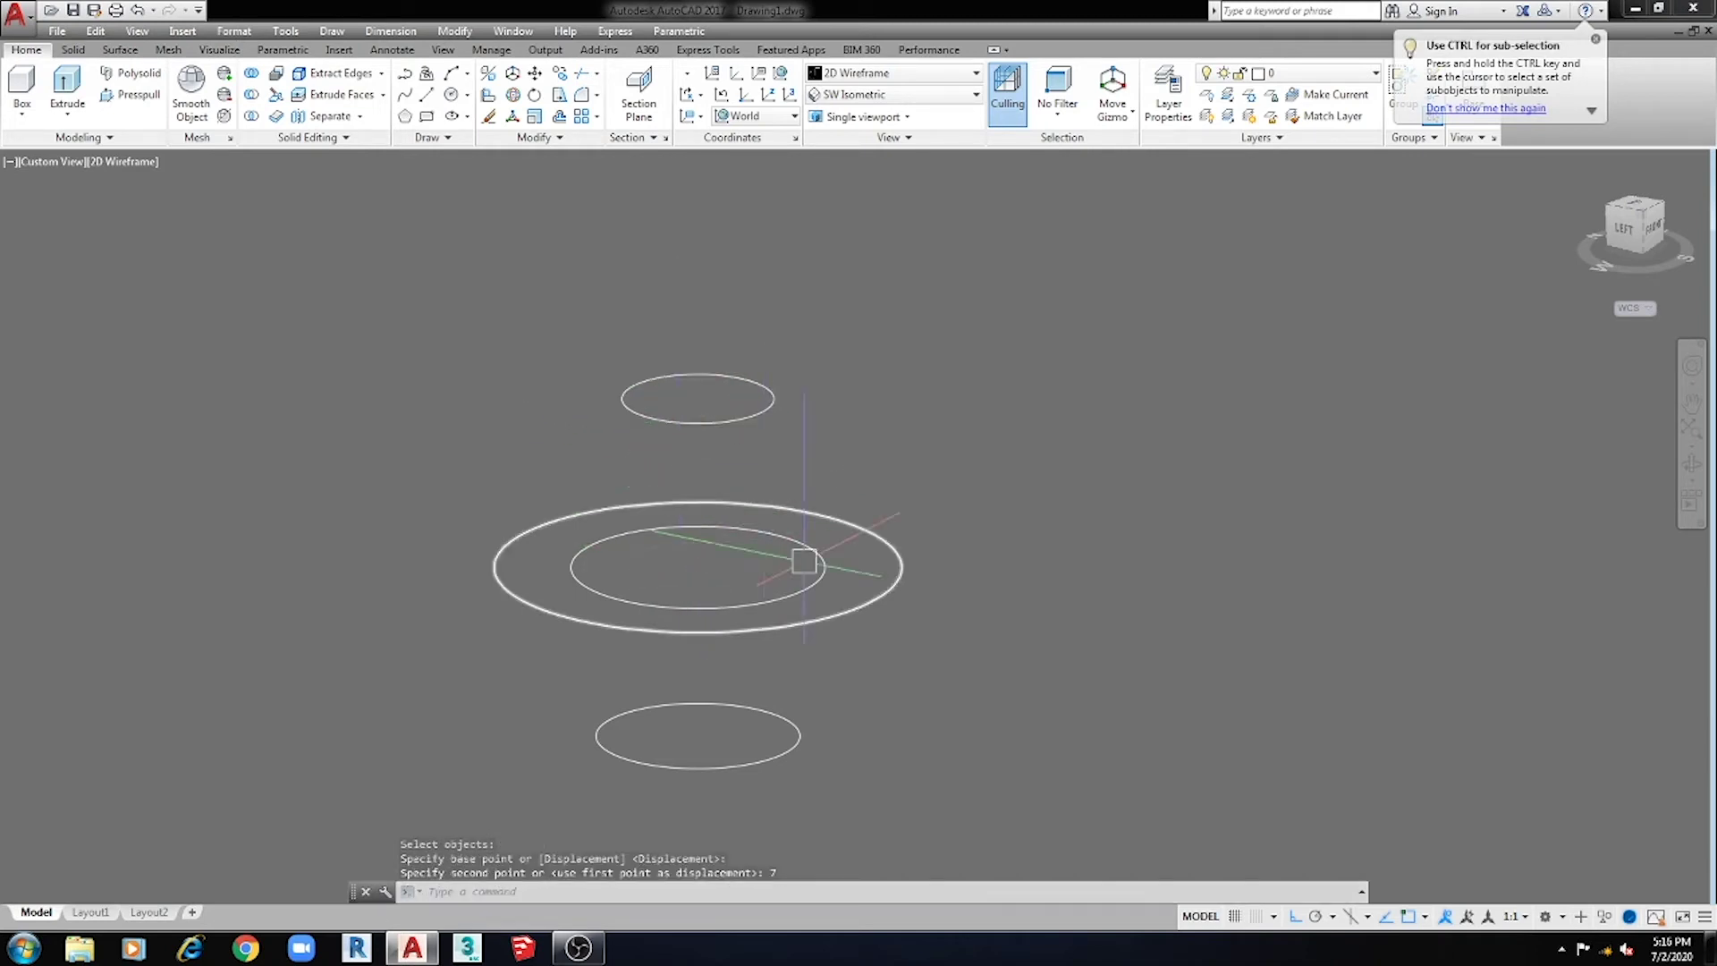
# Move the 5-unit-radius circle 14 units straight up along Z from the centre of the largest circle.
pyautogui.press('Return')
pyautogui.click(800, 588)
pyautogui.press('Return')
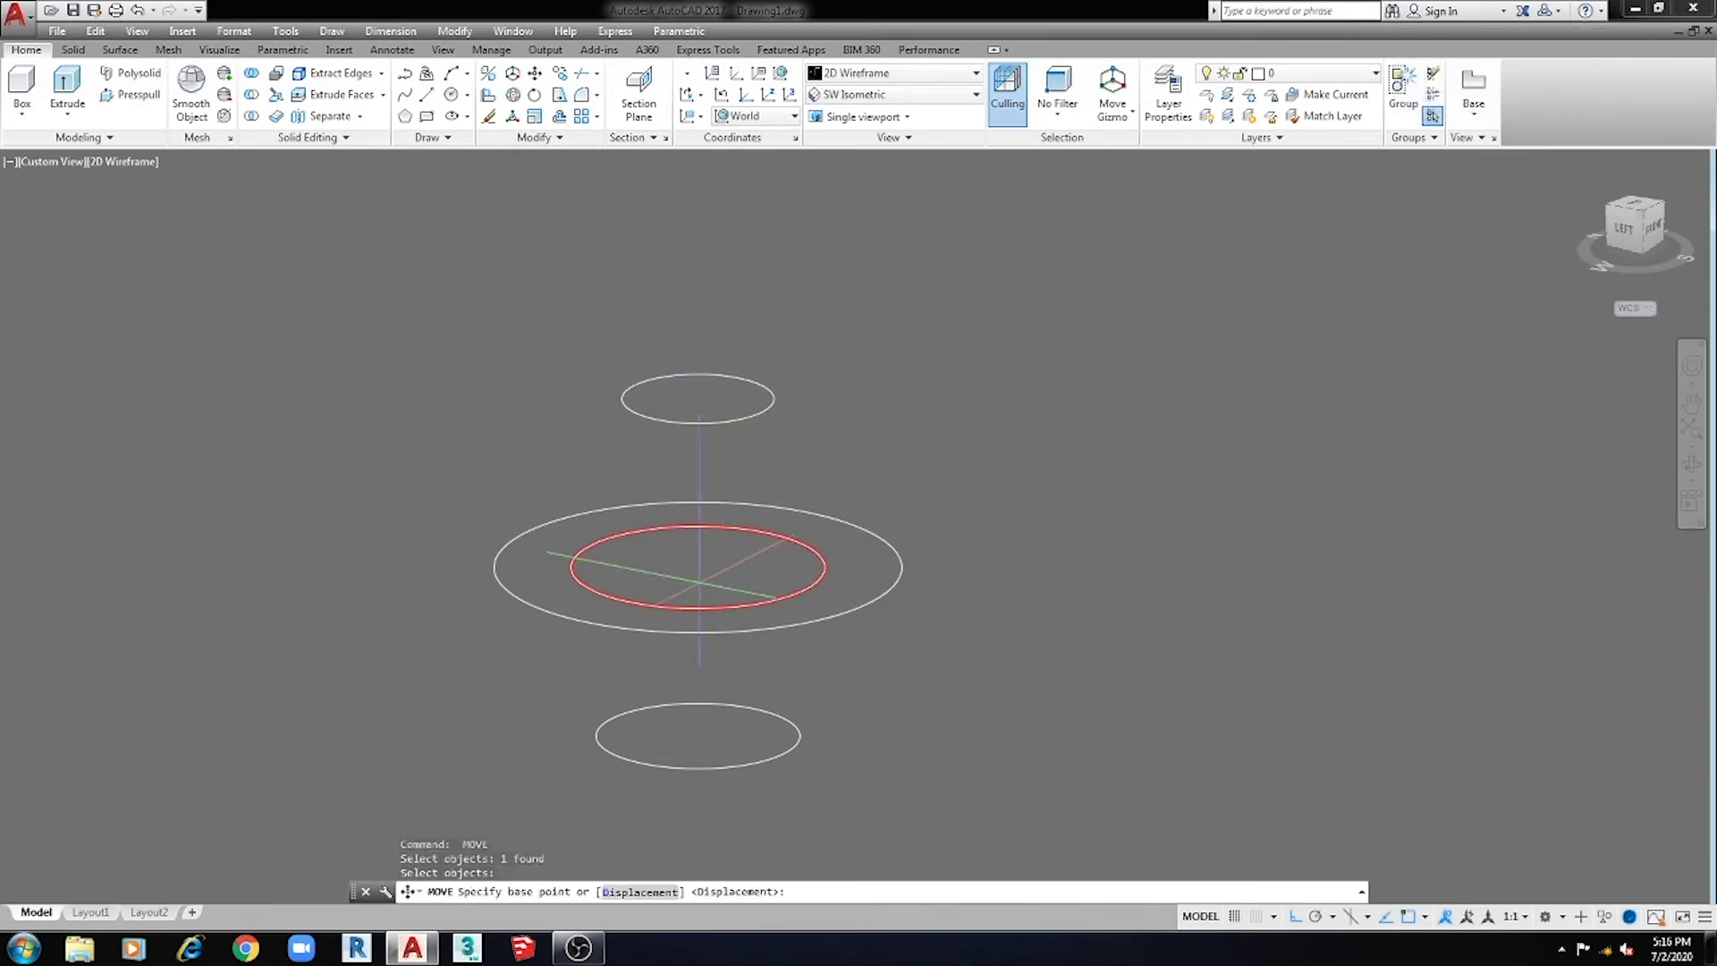
pyautogui.click(698, 567)
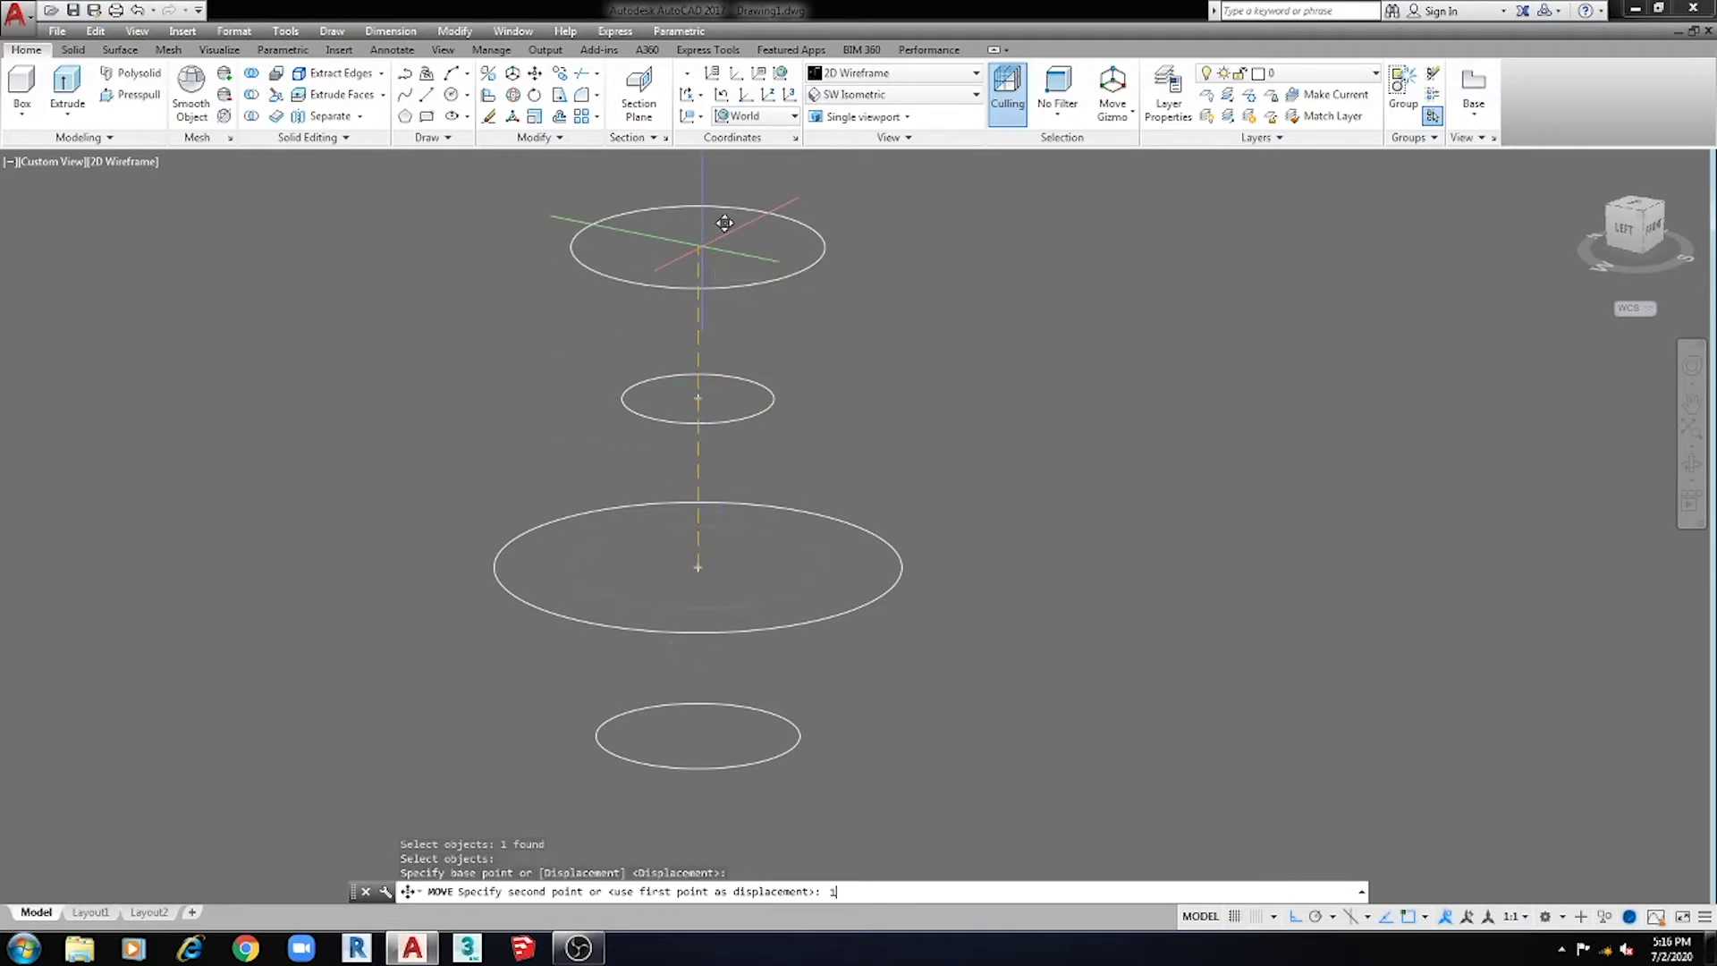
pyautogui.write('14')
pyautogui.press('Return')
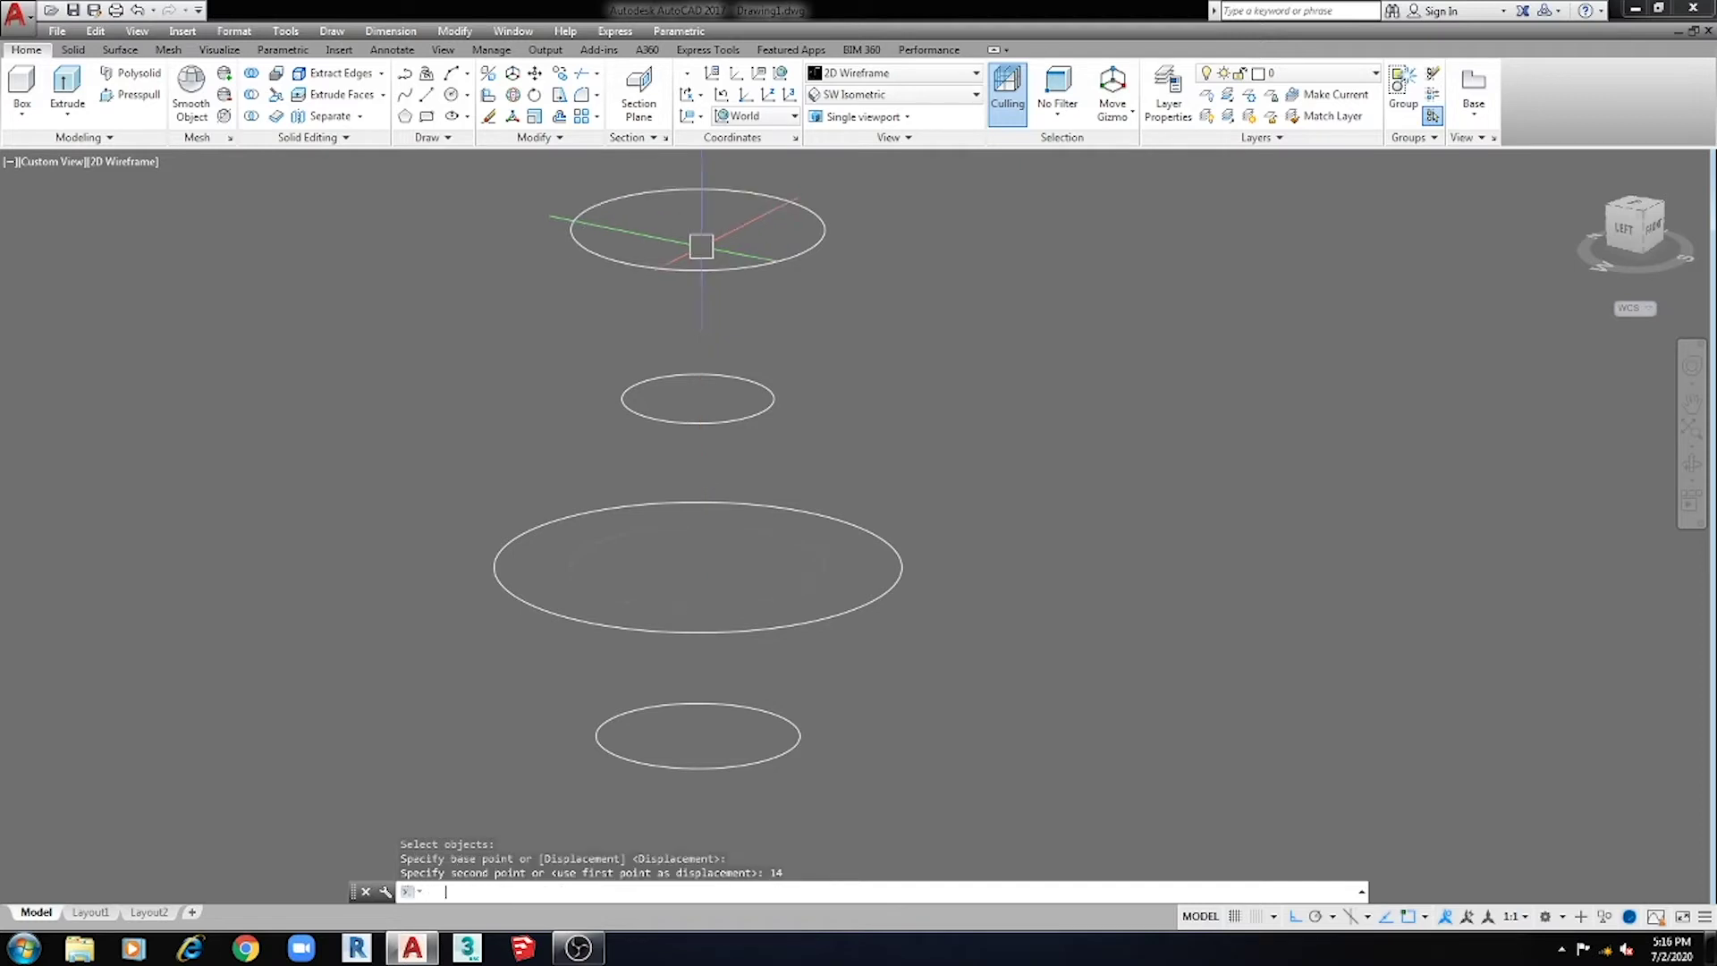
# Copy all four stacked circles and place the duplicate set beside the originals with Ortho off.
pyautogui.scroll(-2, 837, 422)
pyautogui.moveTo(863, 501); pyautogui.dragTo(743, 520, button='middle')
pyautogui.moveTo(769, 581)
pyautogui.keyDown('shift'); pyautogui.mouseDown(button='middle')
pyautogui.moveTo(754, 632)
pyautogui.moveTo(789, 555)
pyautogui.moveTo(771, 606)
pyautogui.mouseUp(button='middle'); pyautogui.keyUp('shift')
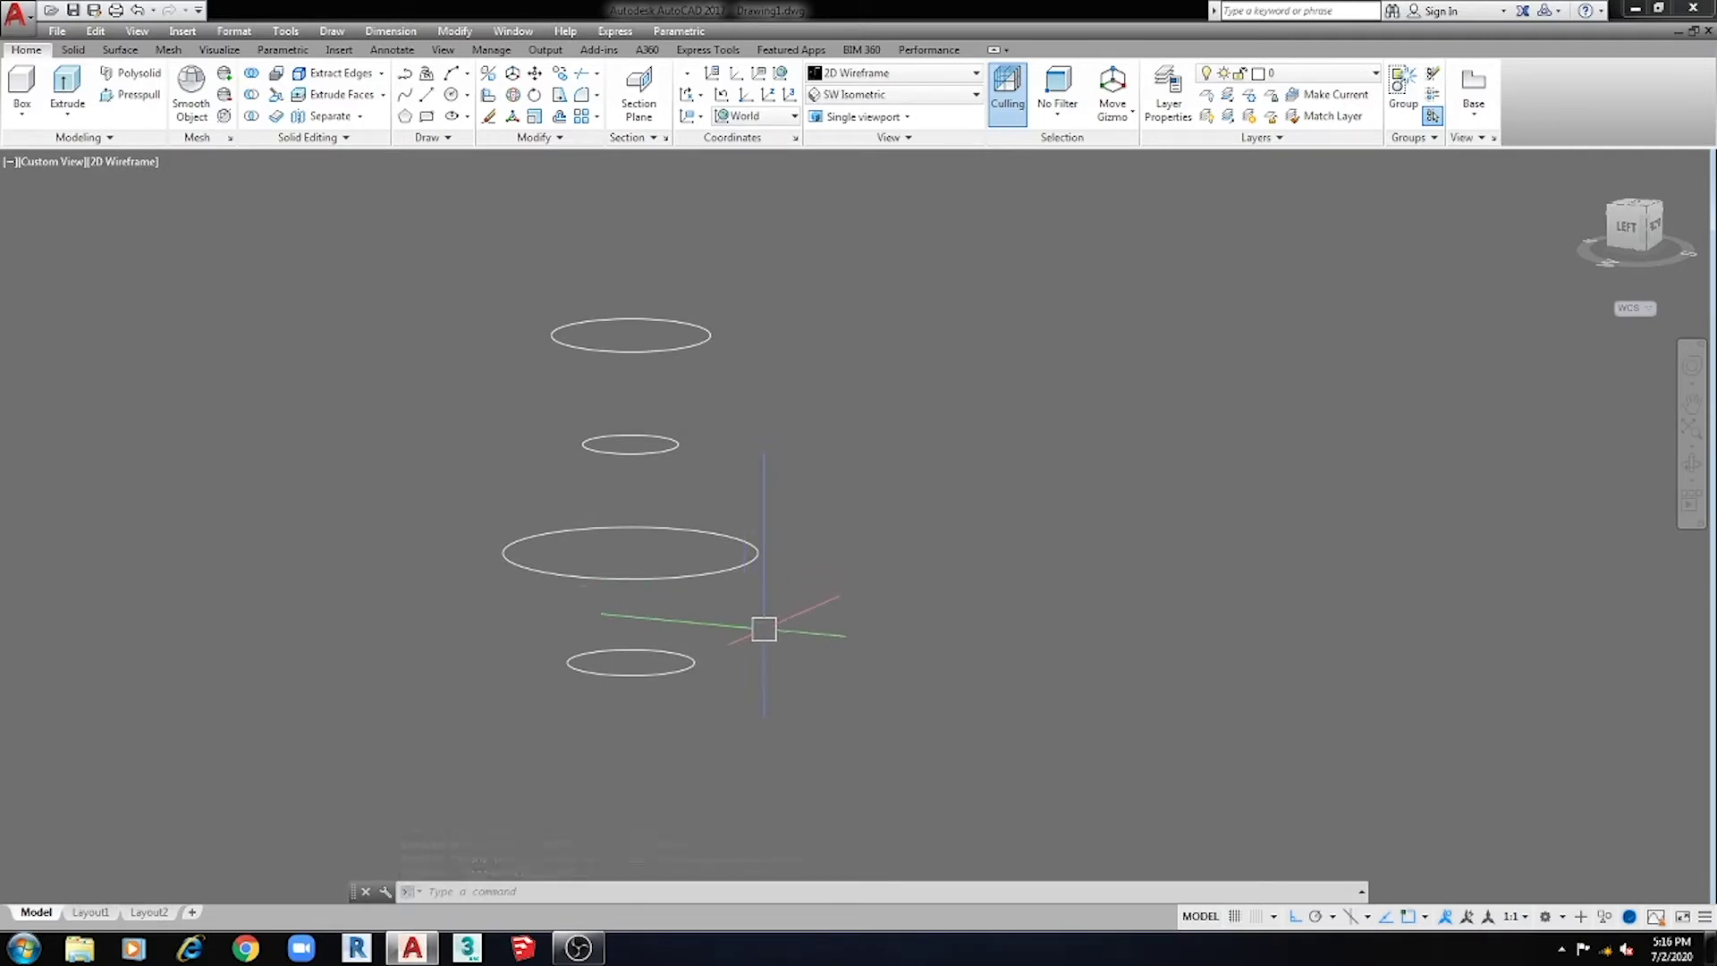
pyautogui.write('co')
pyautogui.press('Return')
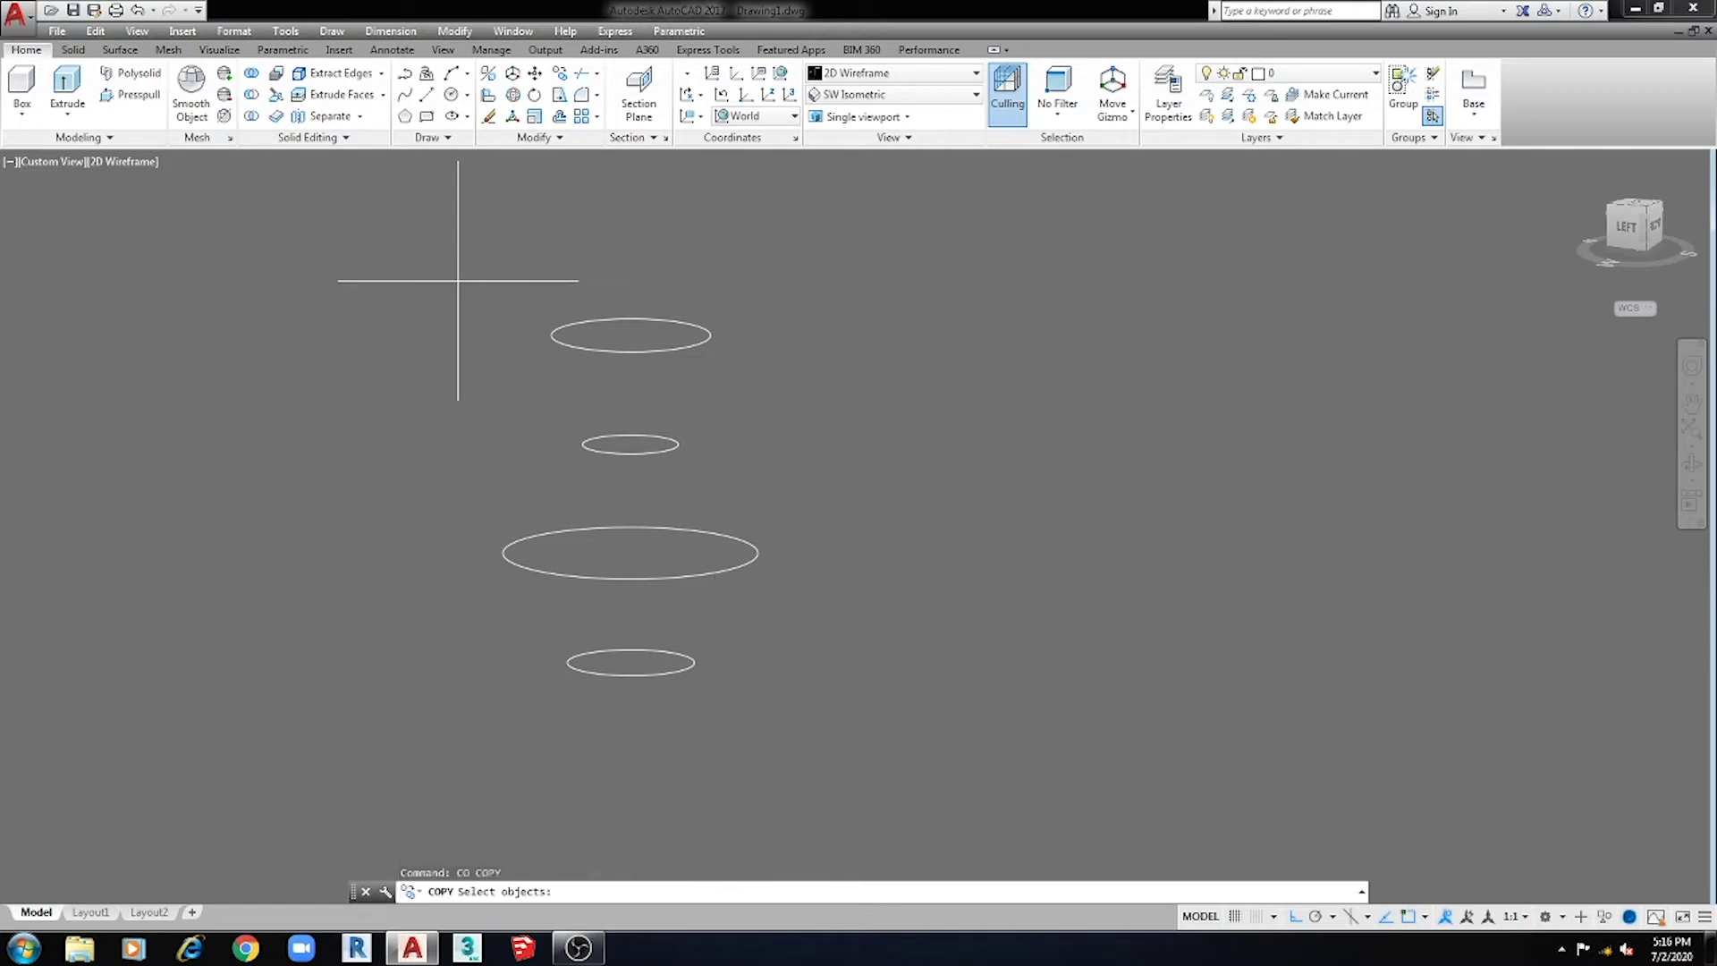
pyautogui.click(458, 280)
pyautogui.click(796, 702)
pyautogui.press('Return')
pyautogui.click(626, 621)
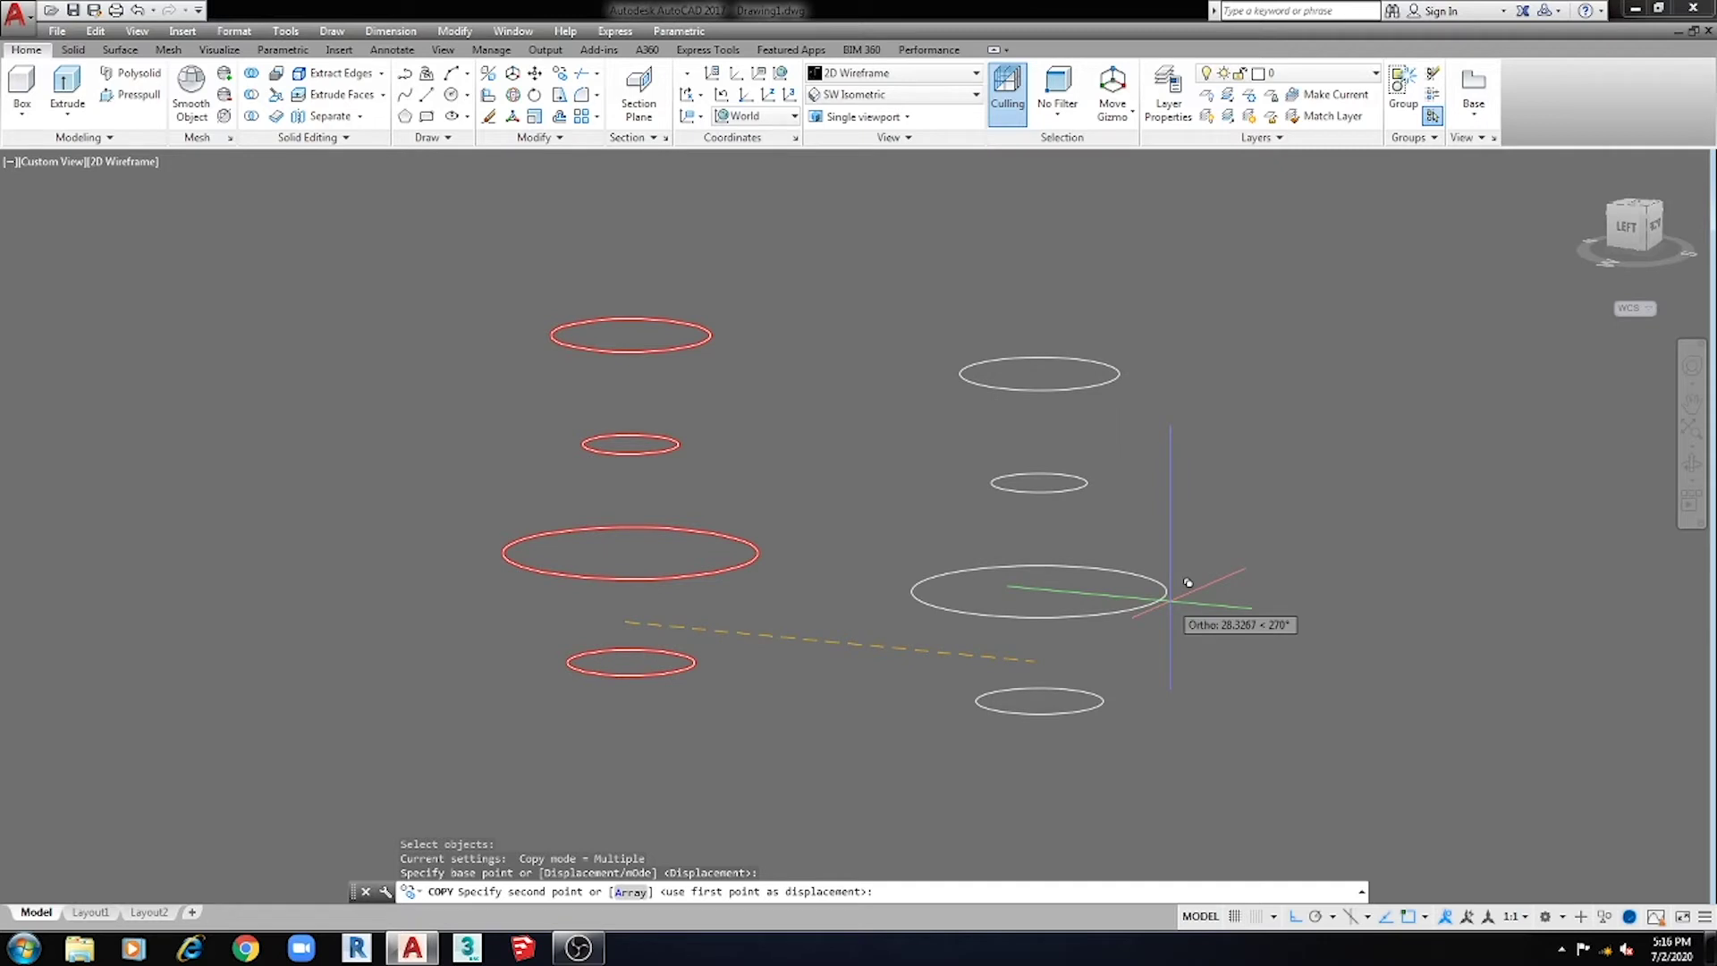
pyautogui.press('F8')
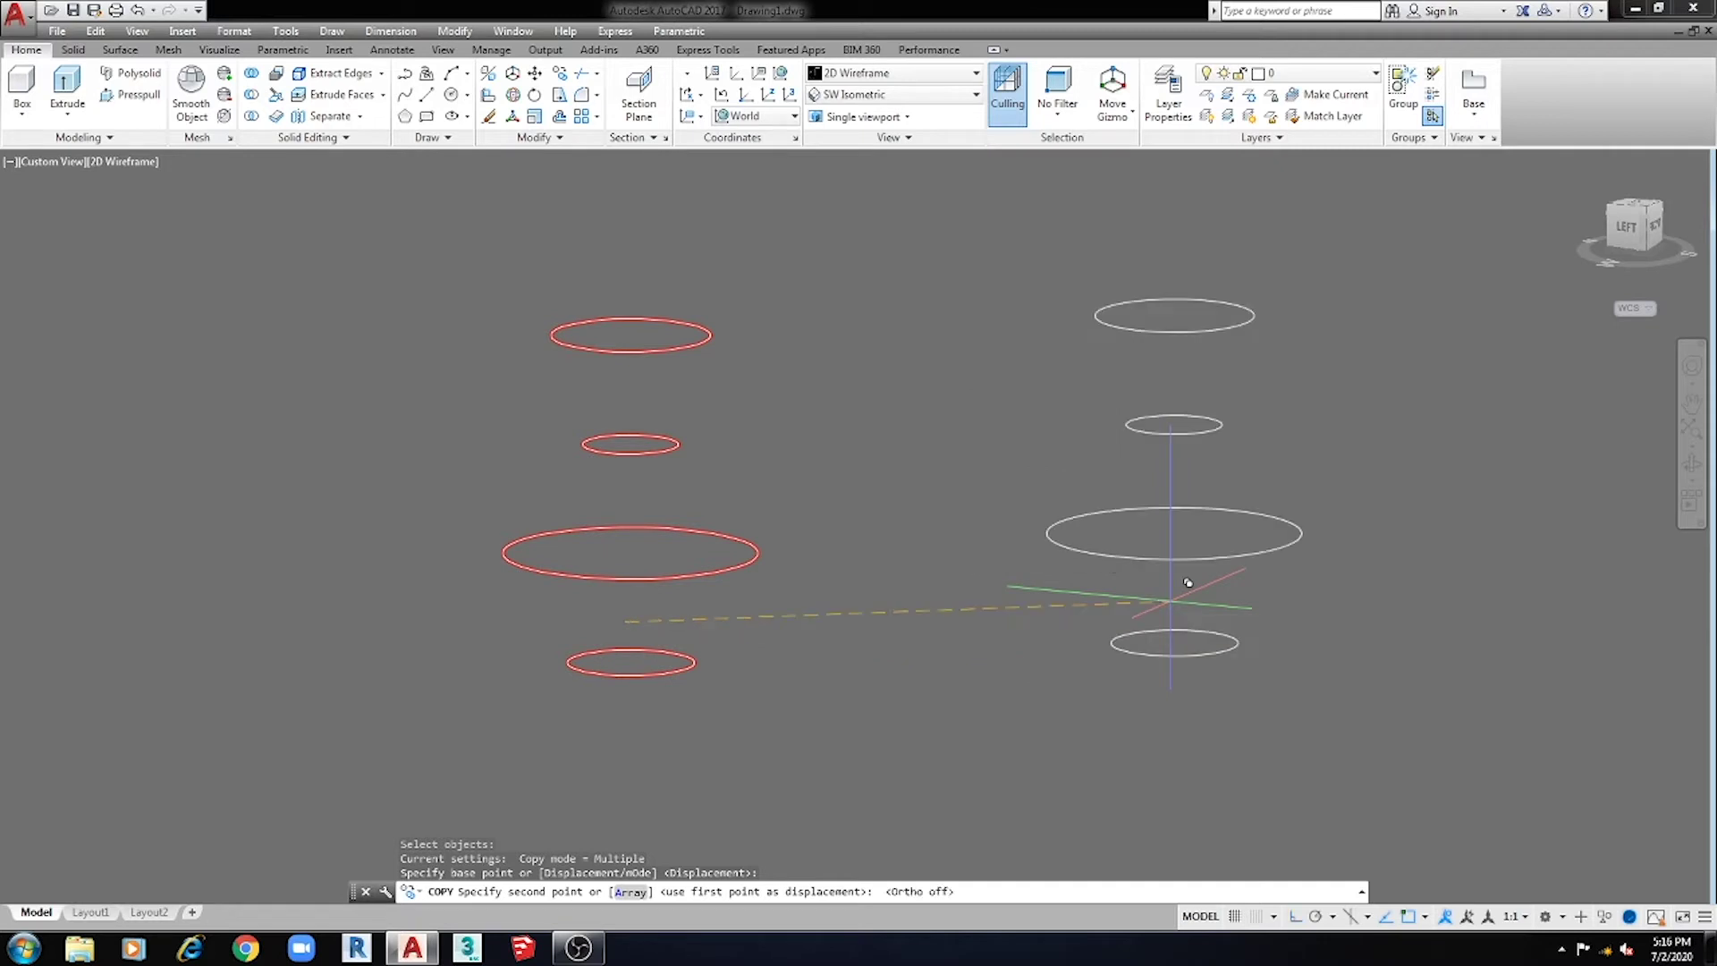
pyautogui.click(1136, 597)
pyautogui.press('Return')
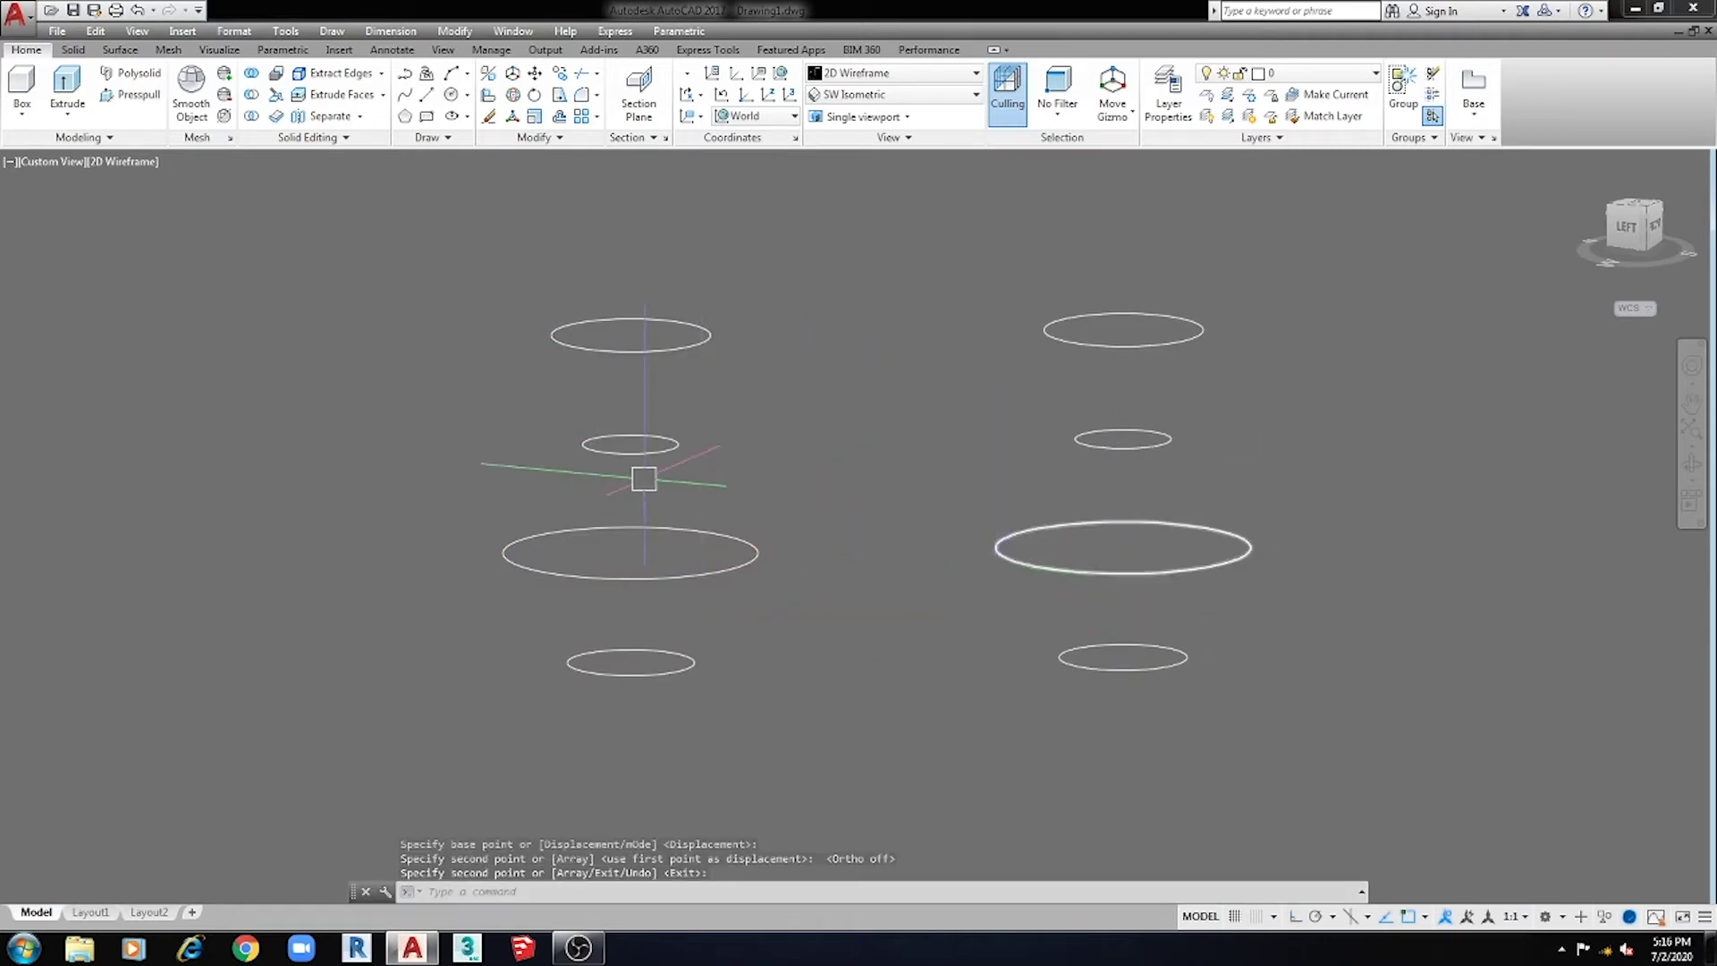
# Loft the original four circles from lowest to highest into a solid, using the Cross sections only option.
pyautogui.click(68, 117)
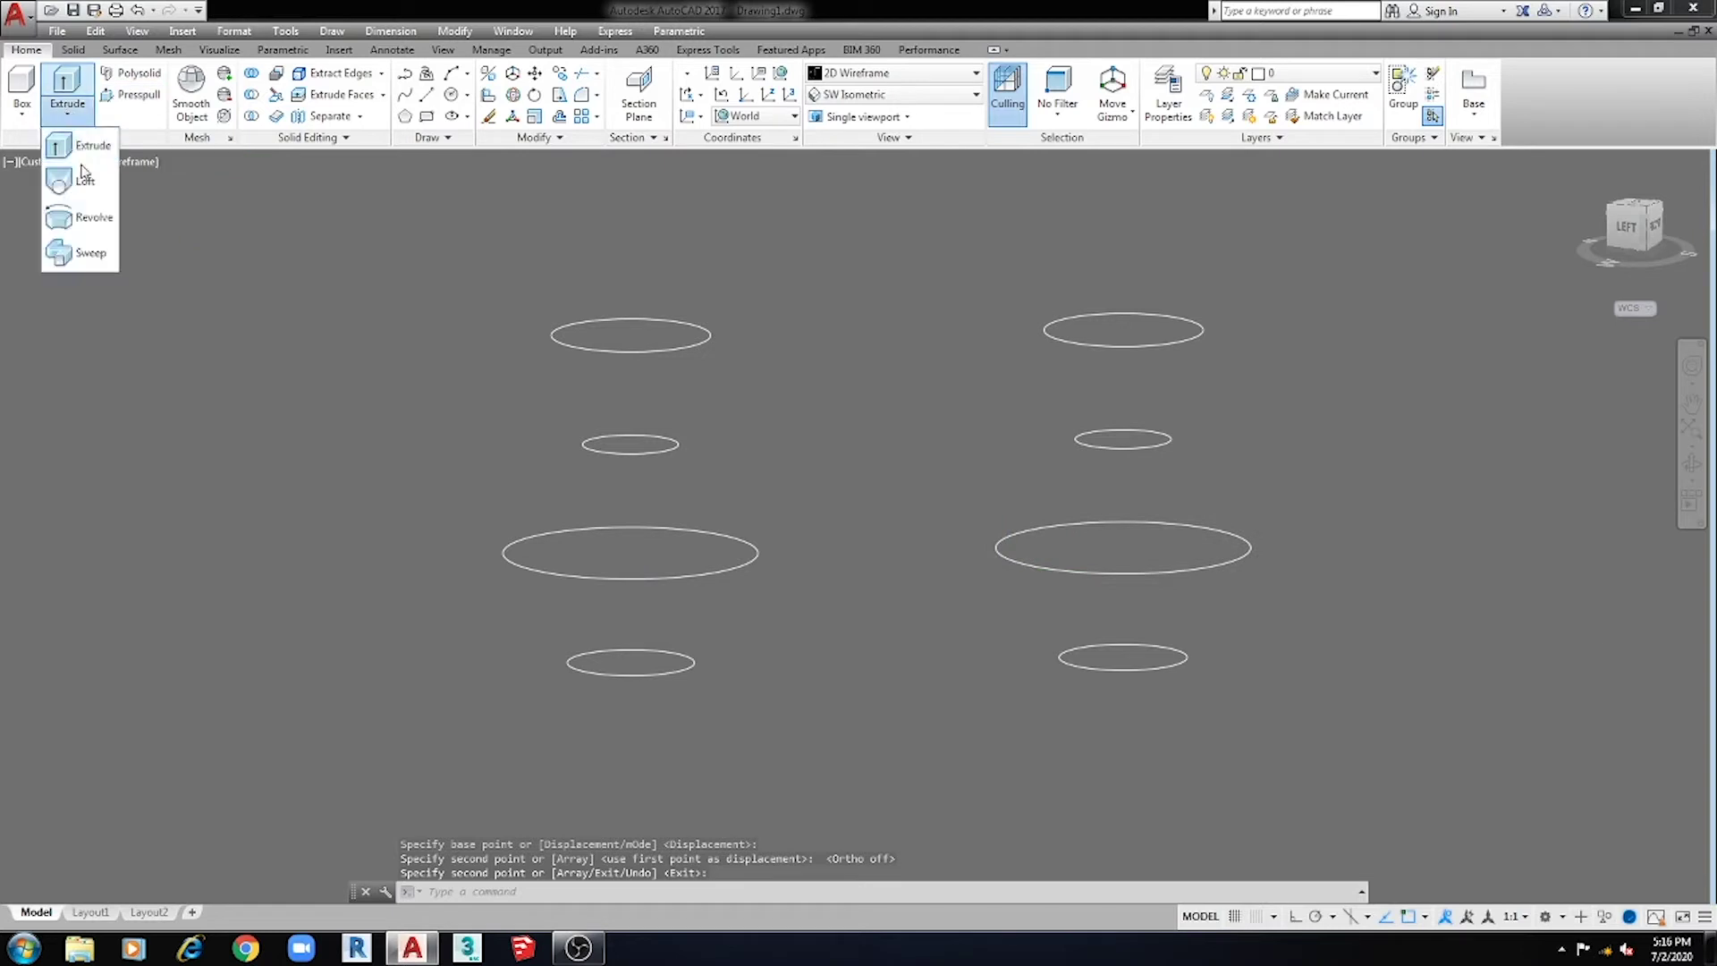
pyautogui.click(64, 182)
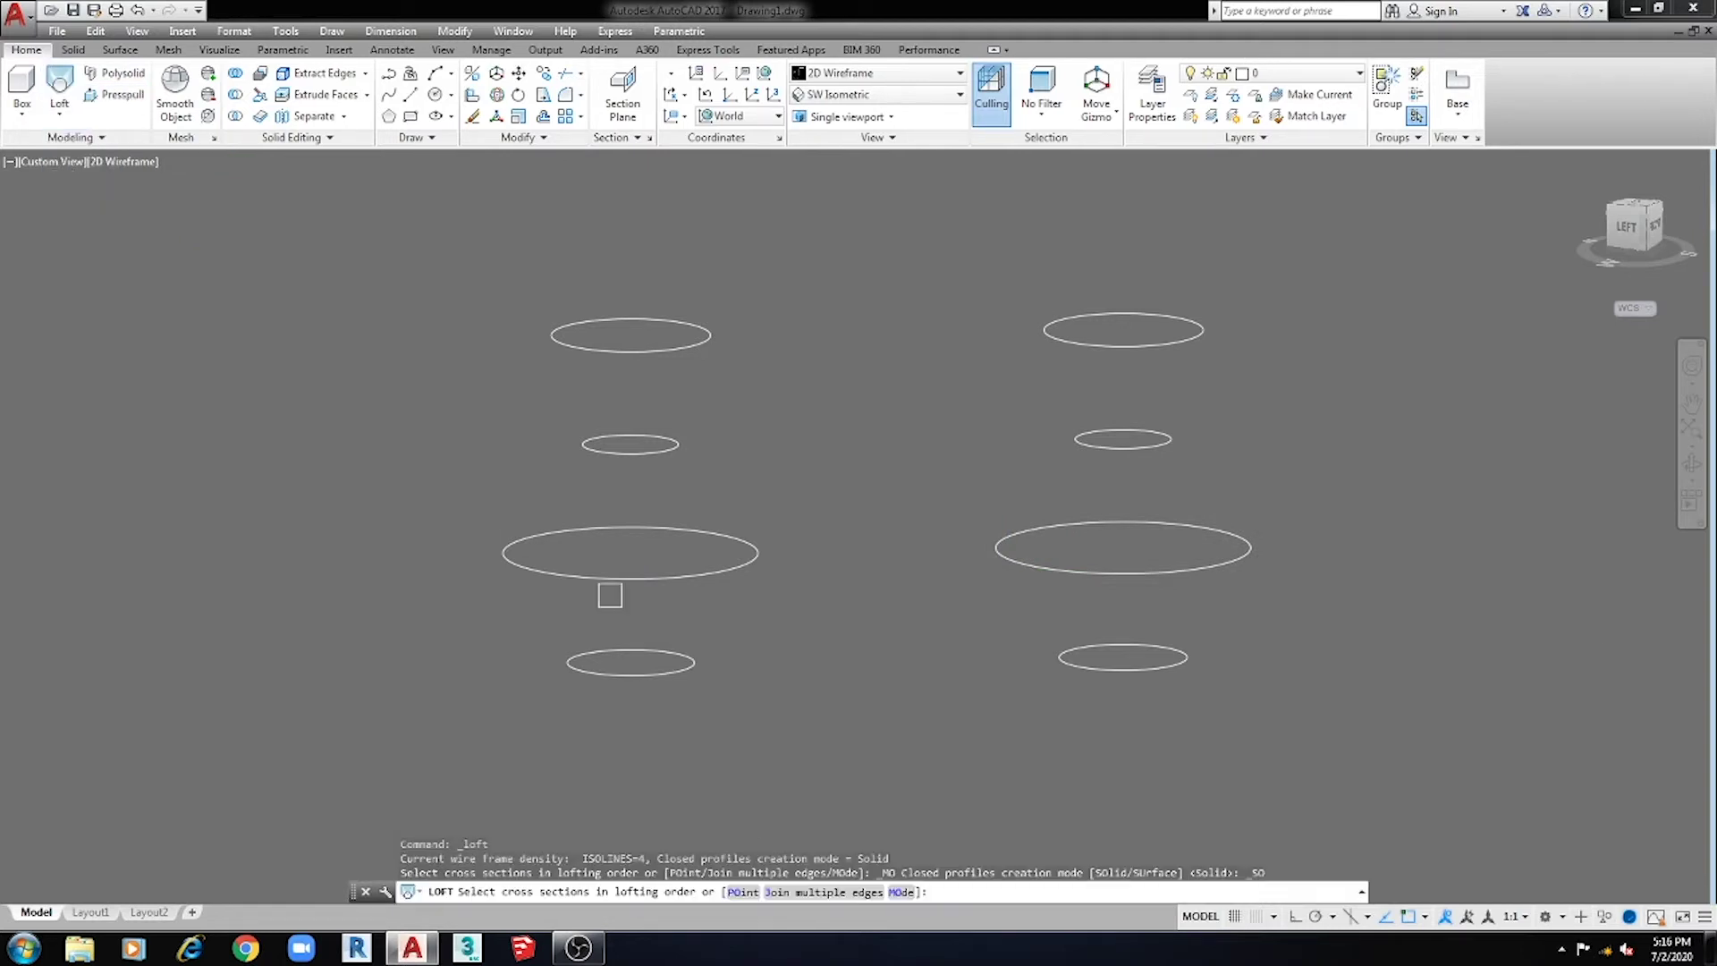
pyautogui.moveTo(632, 587)
pyautogui.keyDown('shift'); pyautogui.mouseDown(button='middle')
pyautogui.moveTo(682, 636)
pyautogui.moveTo(663, 598)
pyautogui.moveTo(675, 667)
pyautogui.mouseUp(button='middle'); pyautogui.keyUp('shift')
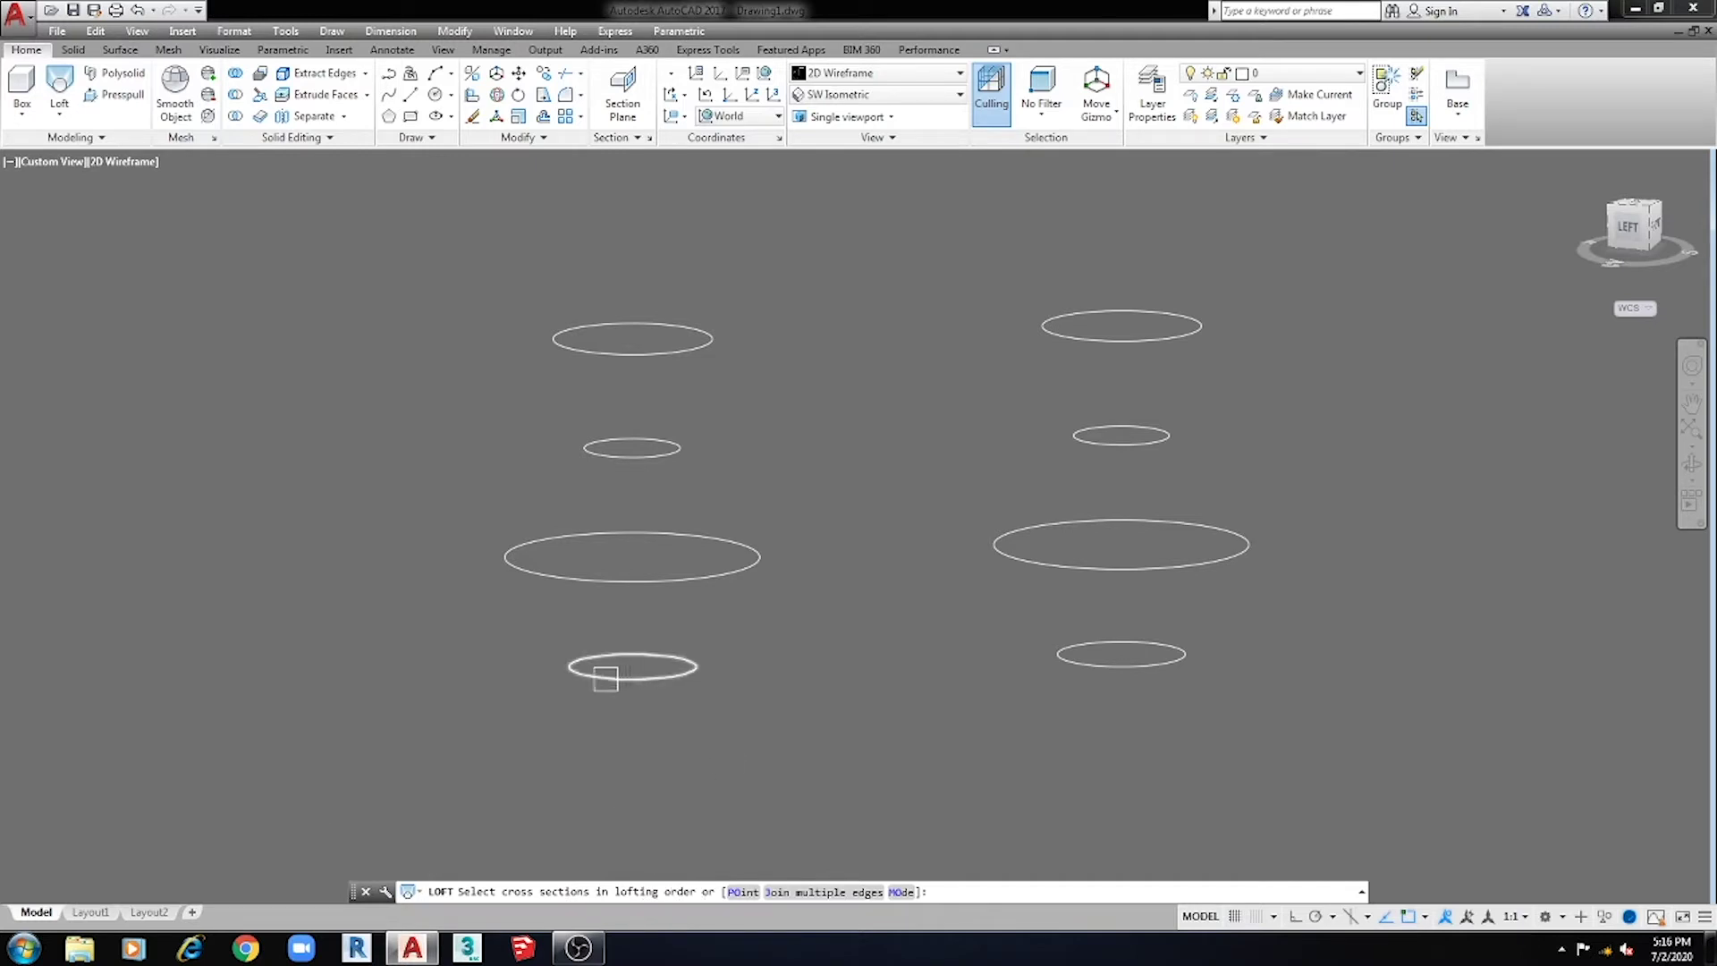
pyautogui.click(589, 586)
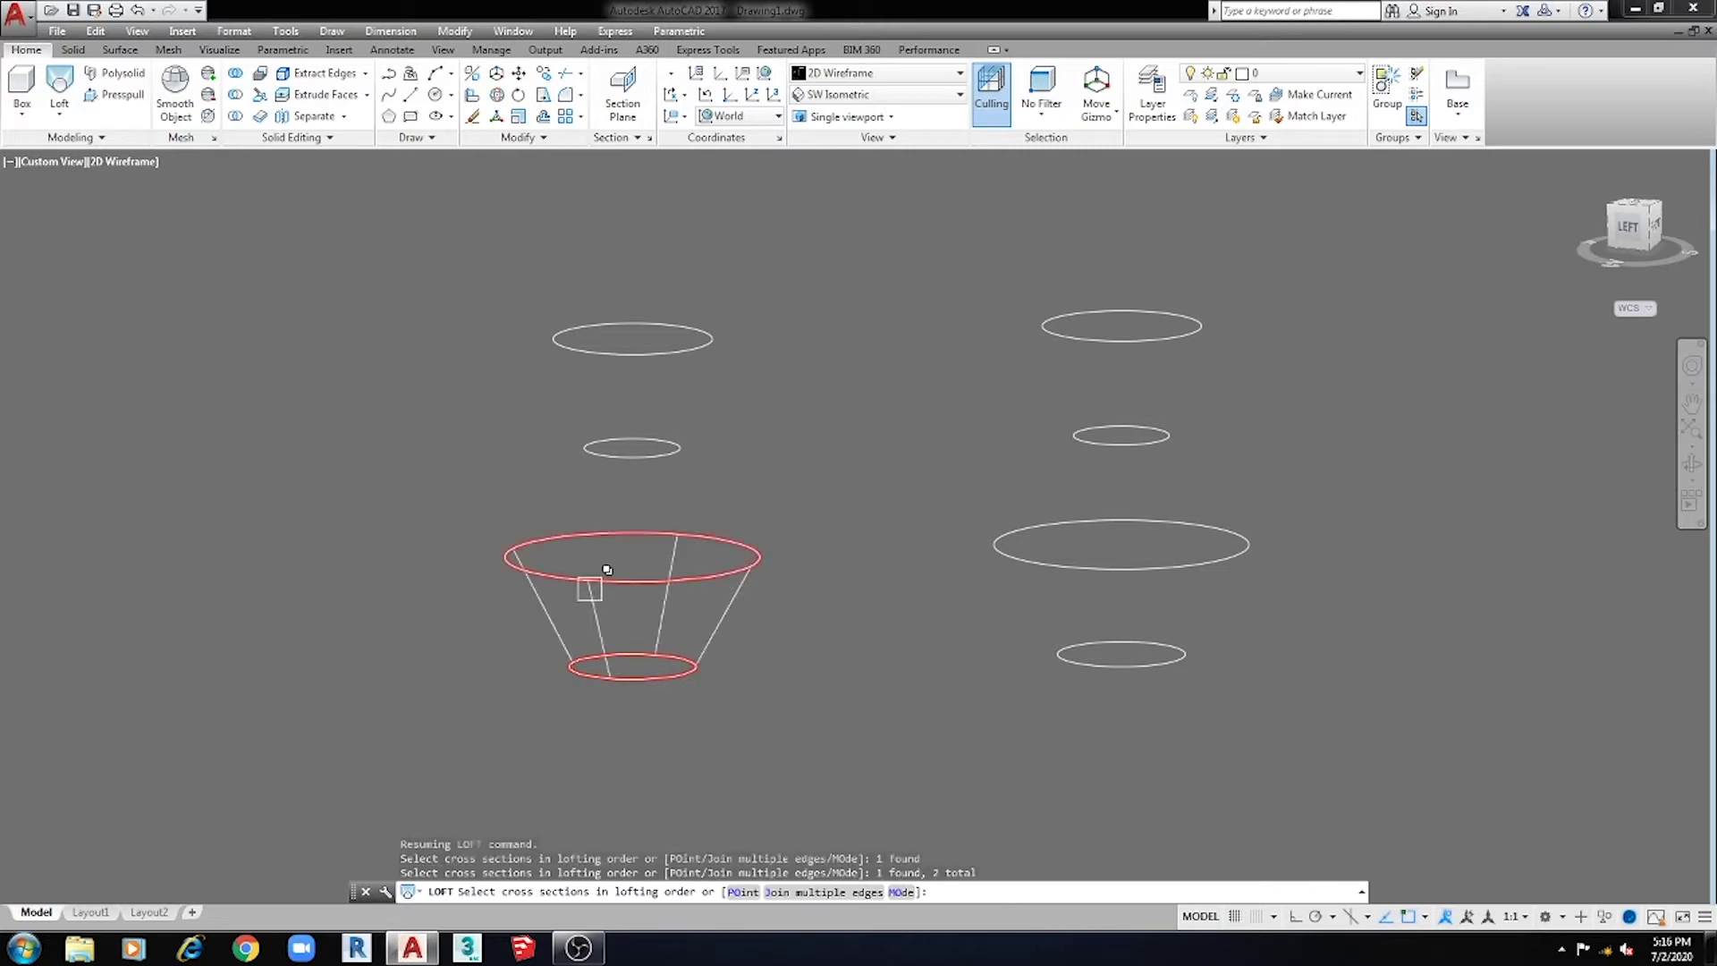
pyautogui.click(611, 462)
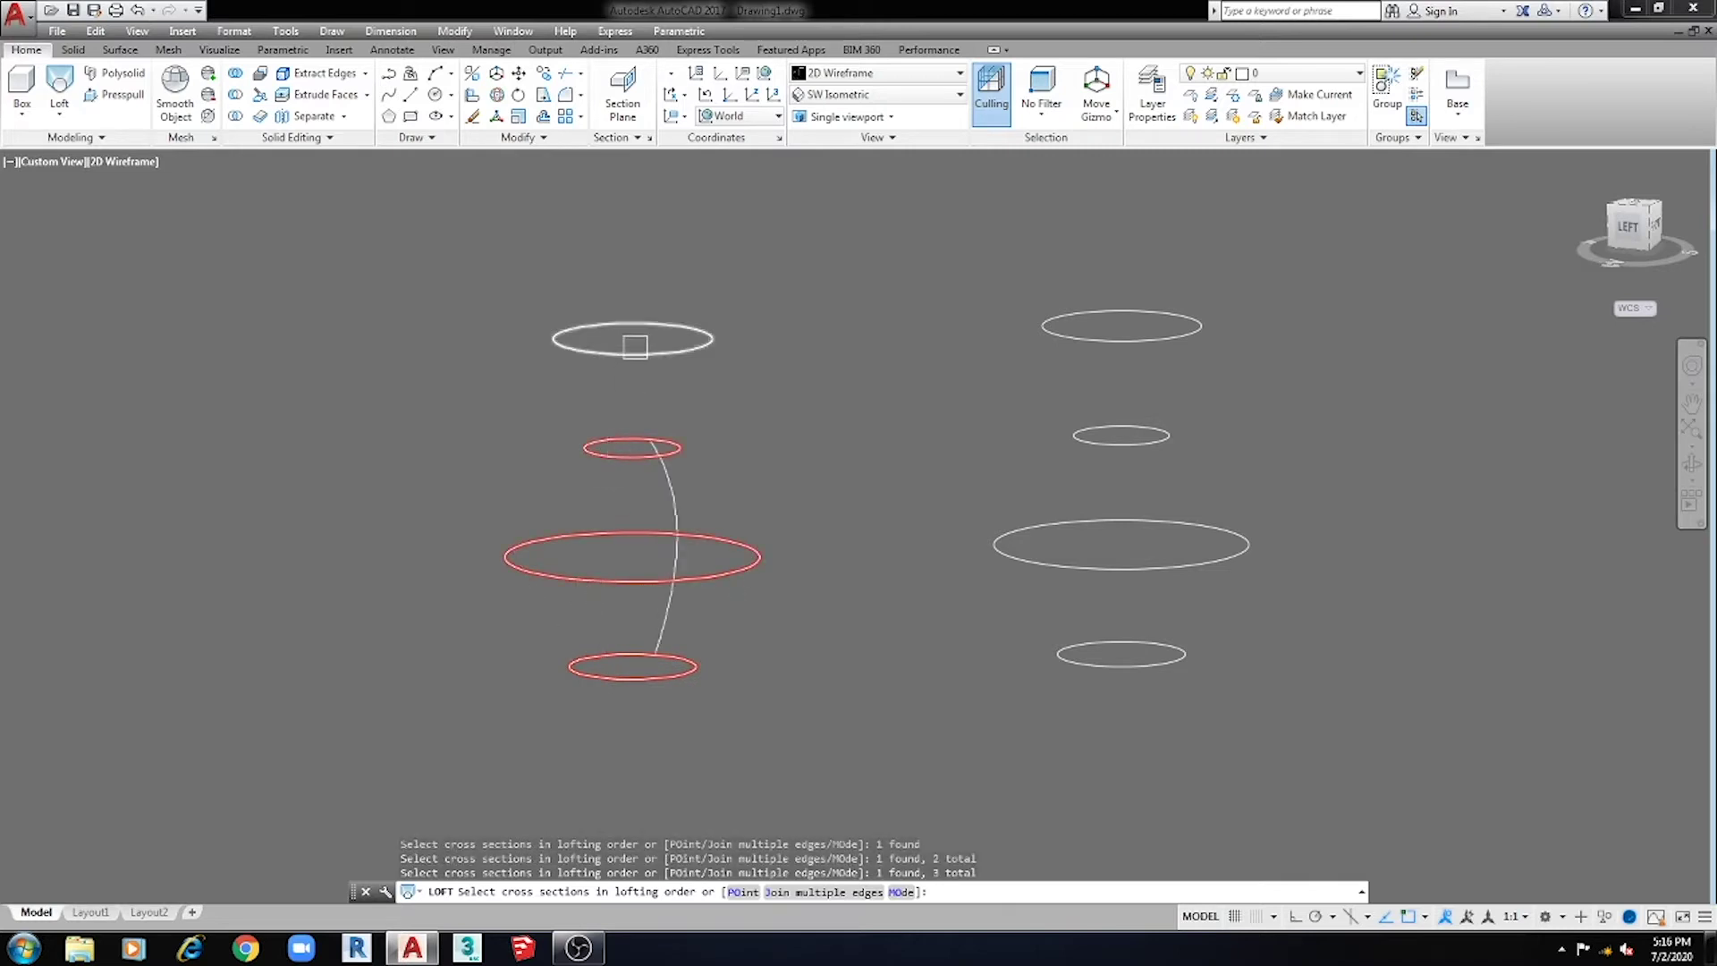
pyautogui.click(635, 347)
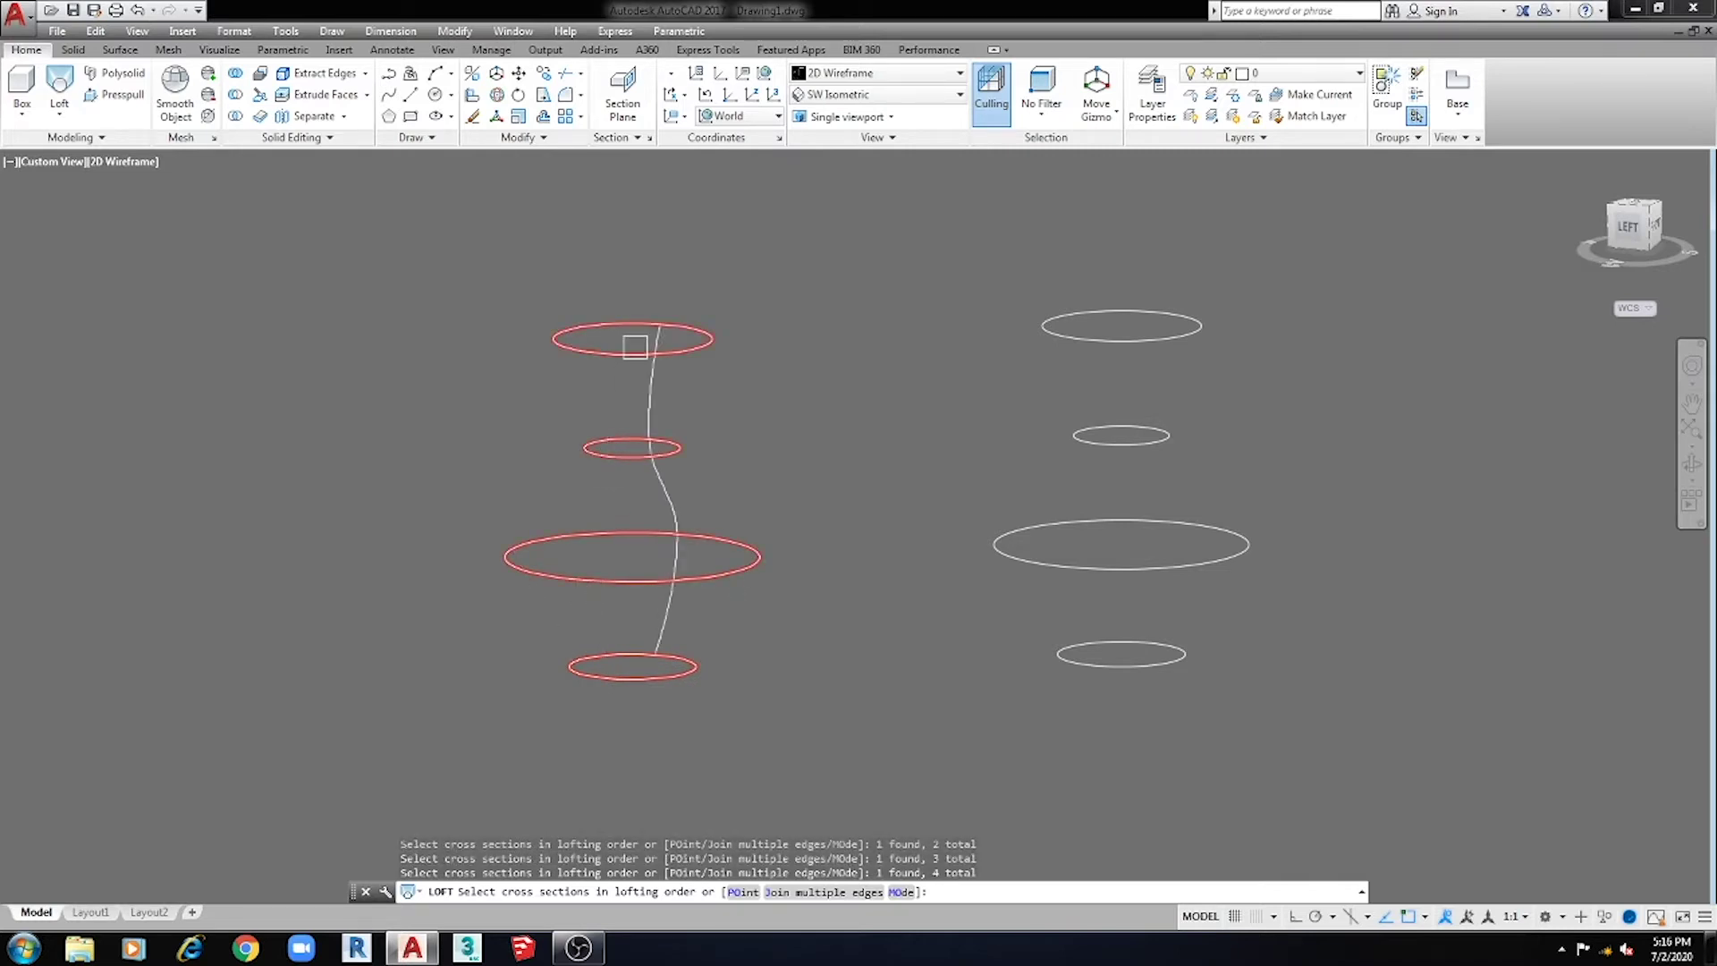
pyautogui.press('Return')
pyautogui.press('Escape')
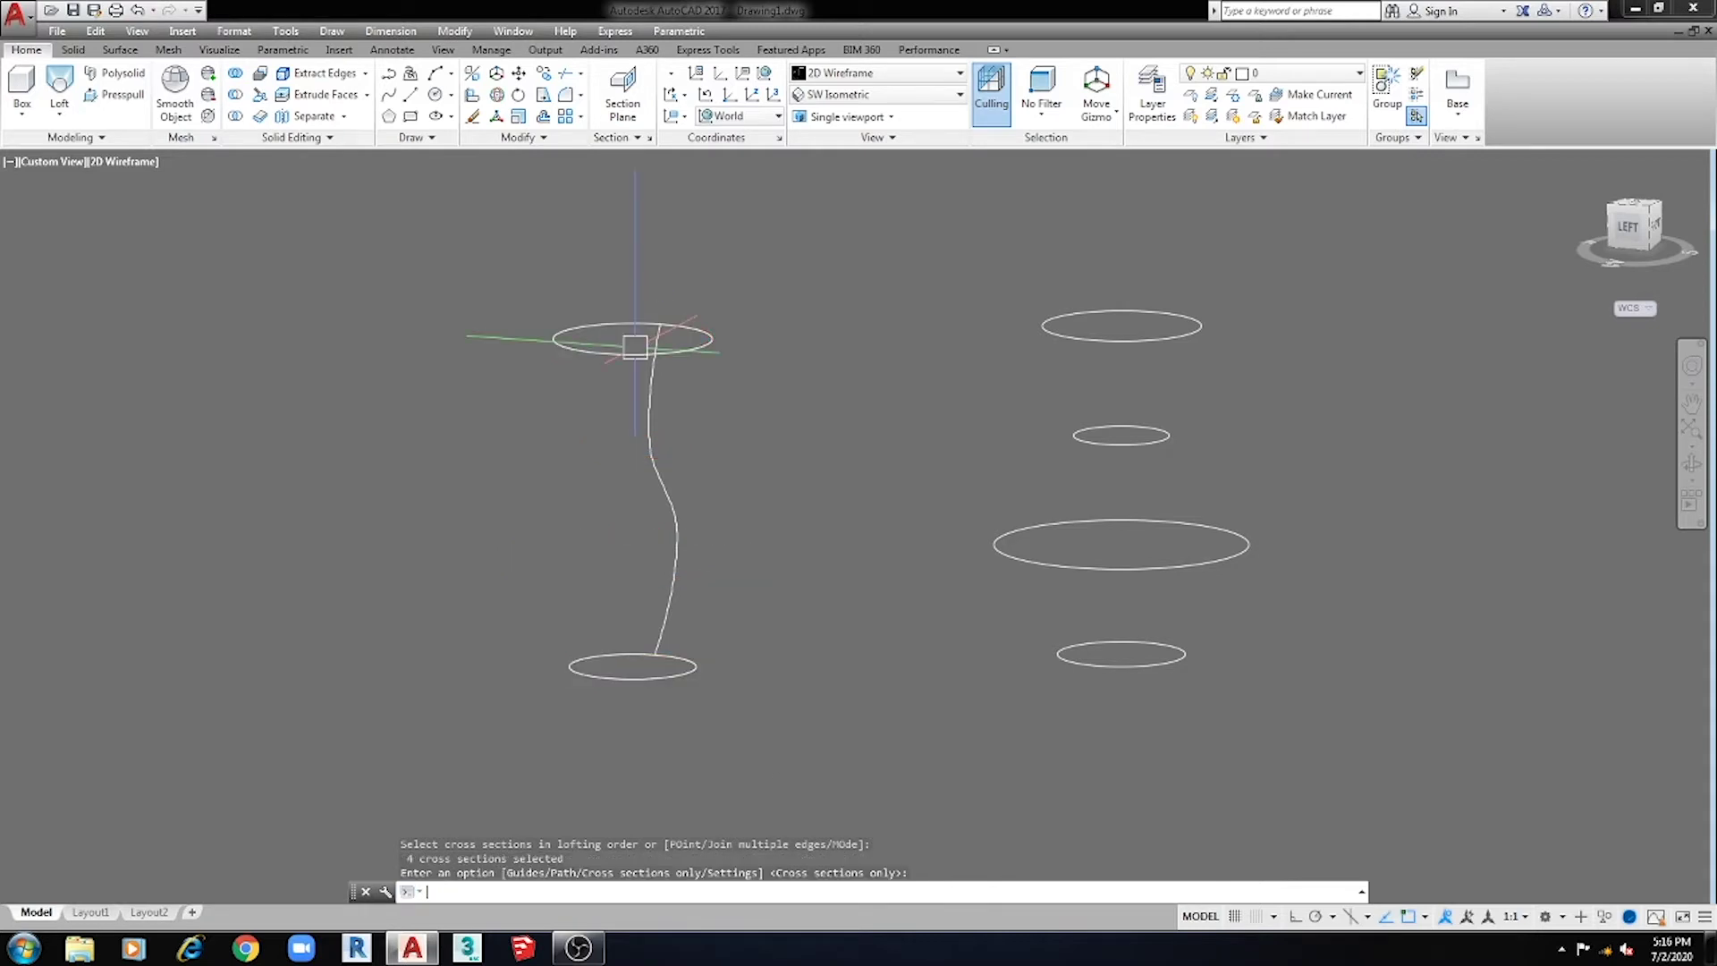
# Switch the visual style to Realistic and view the lofted vase from a slightly different angle.
pyautogui.click(930, 73)
pyautogui.click(1054, 109)
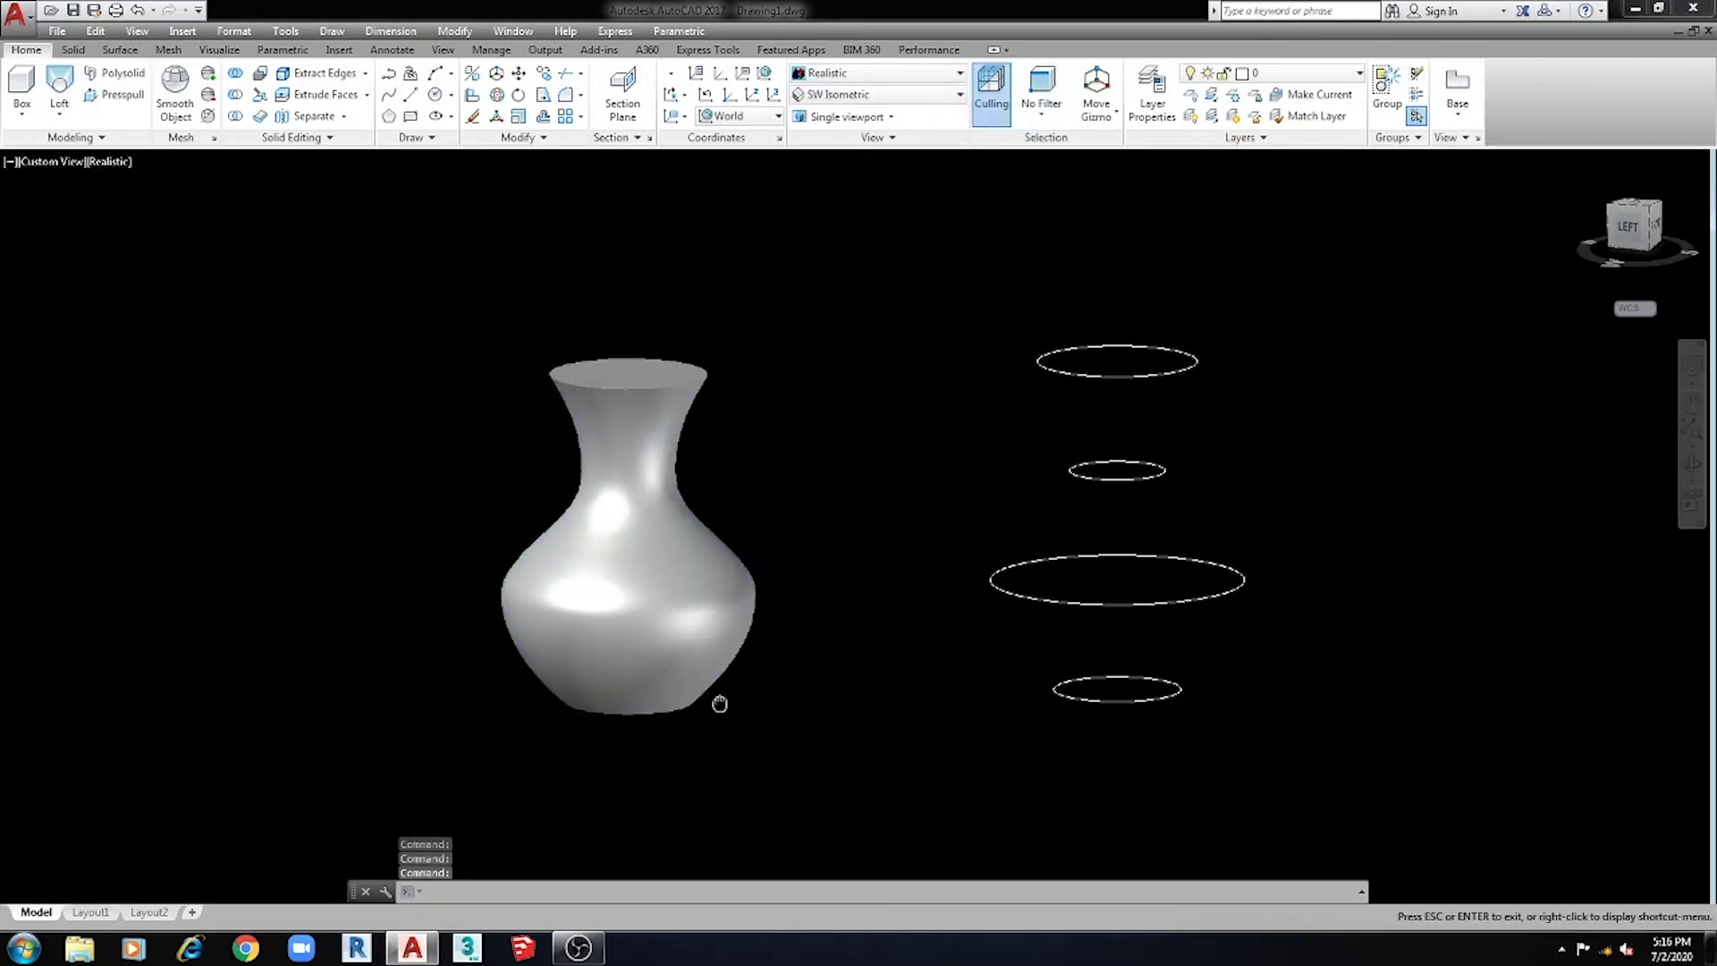
pyautogui.moveTo(721, 701); pyautogui.dragTo(700, 681, button='middle')
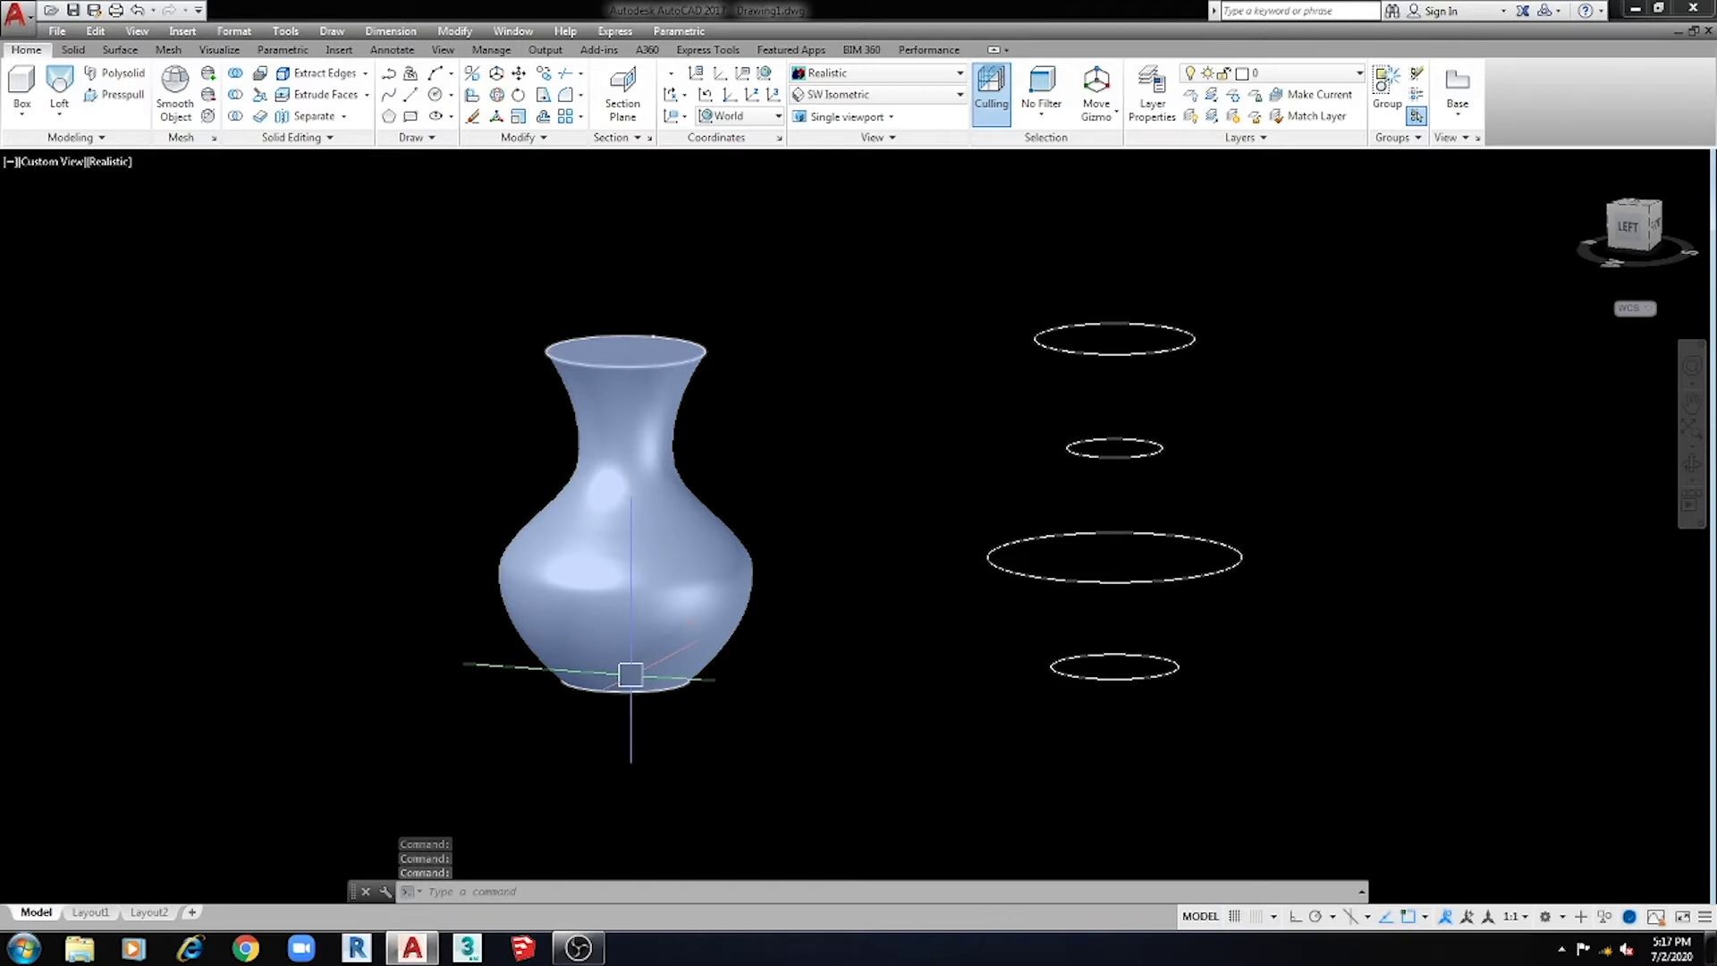
pyautogui.keyDown('shift'); pyautogui.moveTo(662, 652); pyautogui.dragTo(651, 567, button='middle'); pyautogui.keyUp('shift')
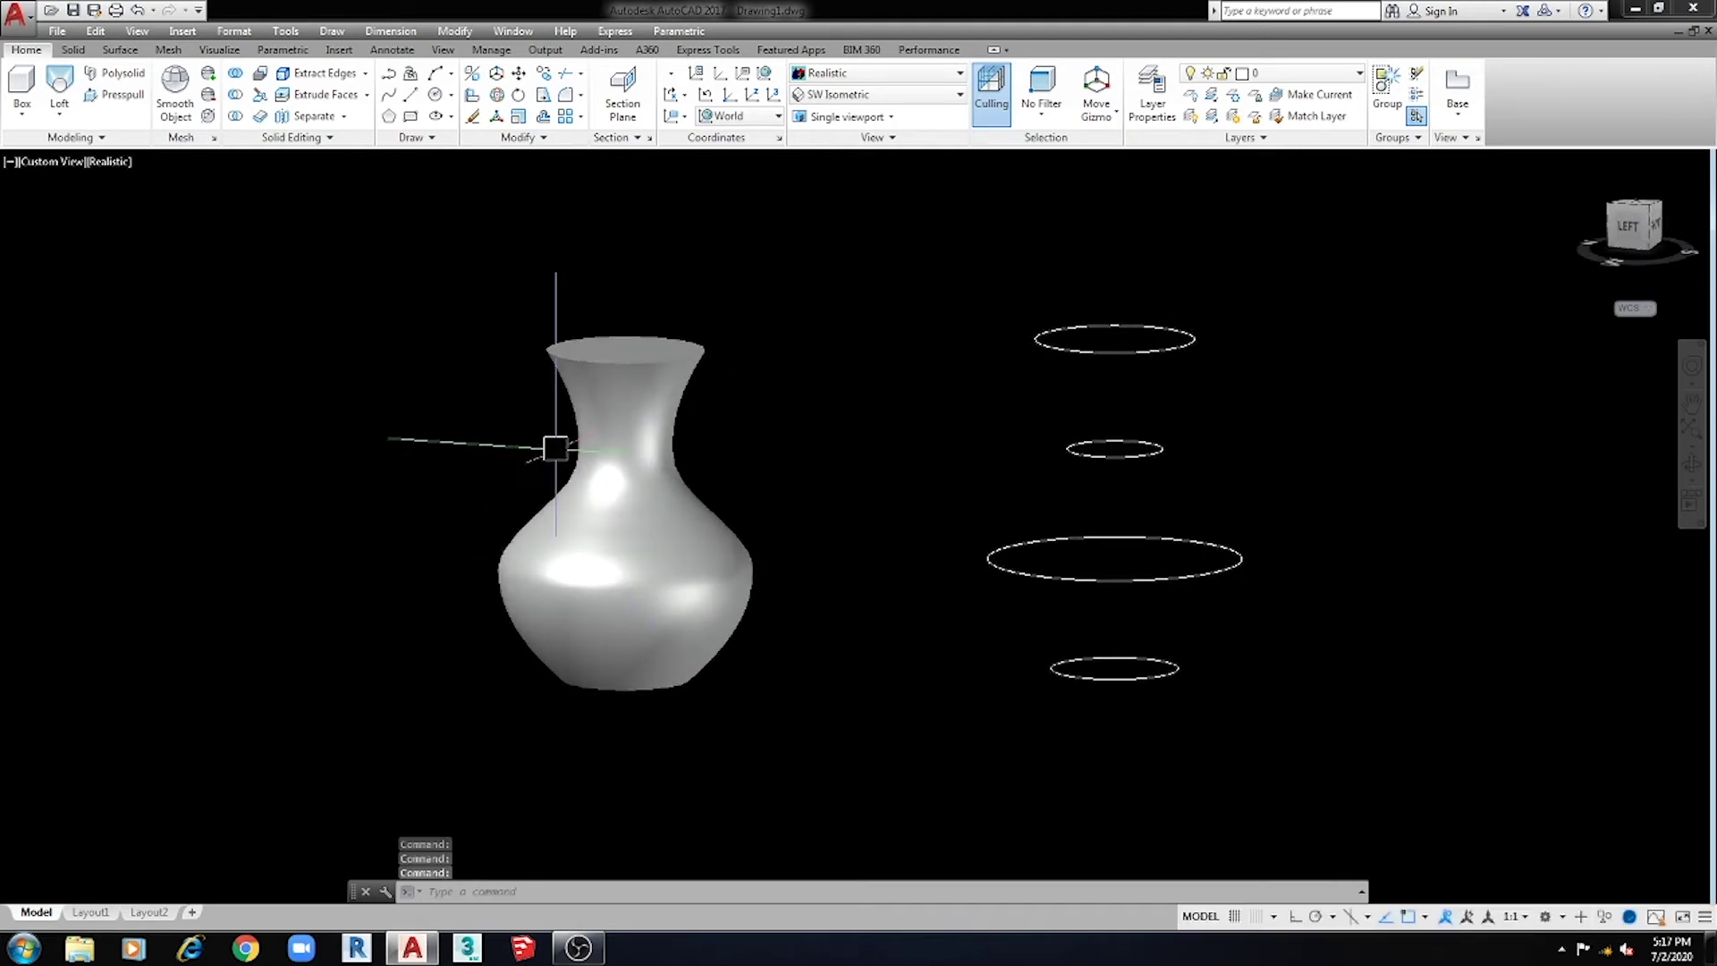
# Change the lofted vase's surface continuity to Ruled and view the whole solid.
pyautogui.click(668, 581)
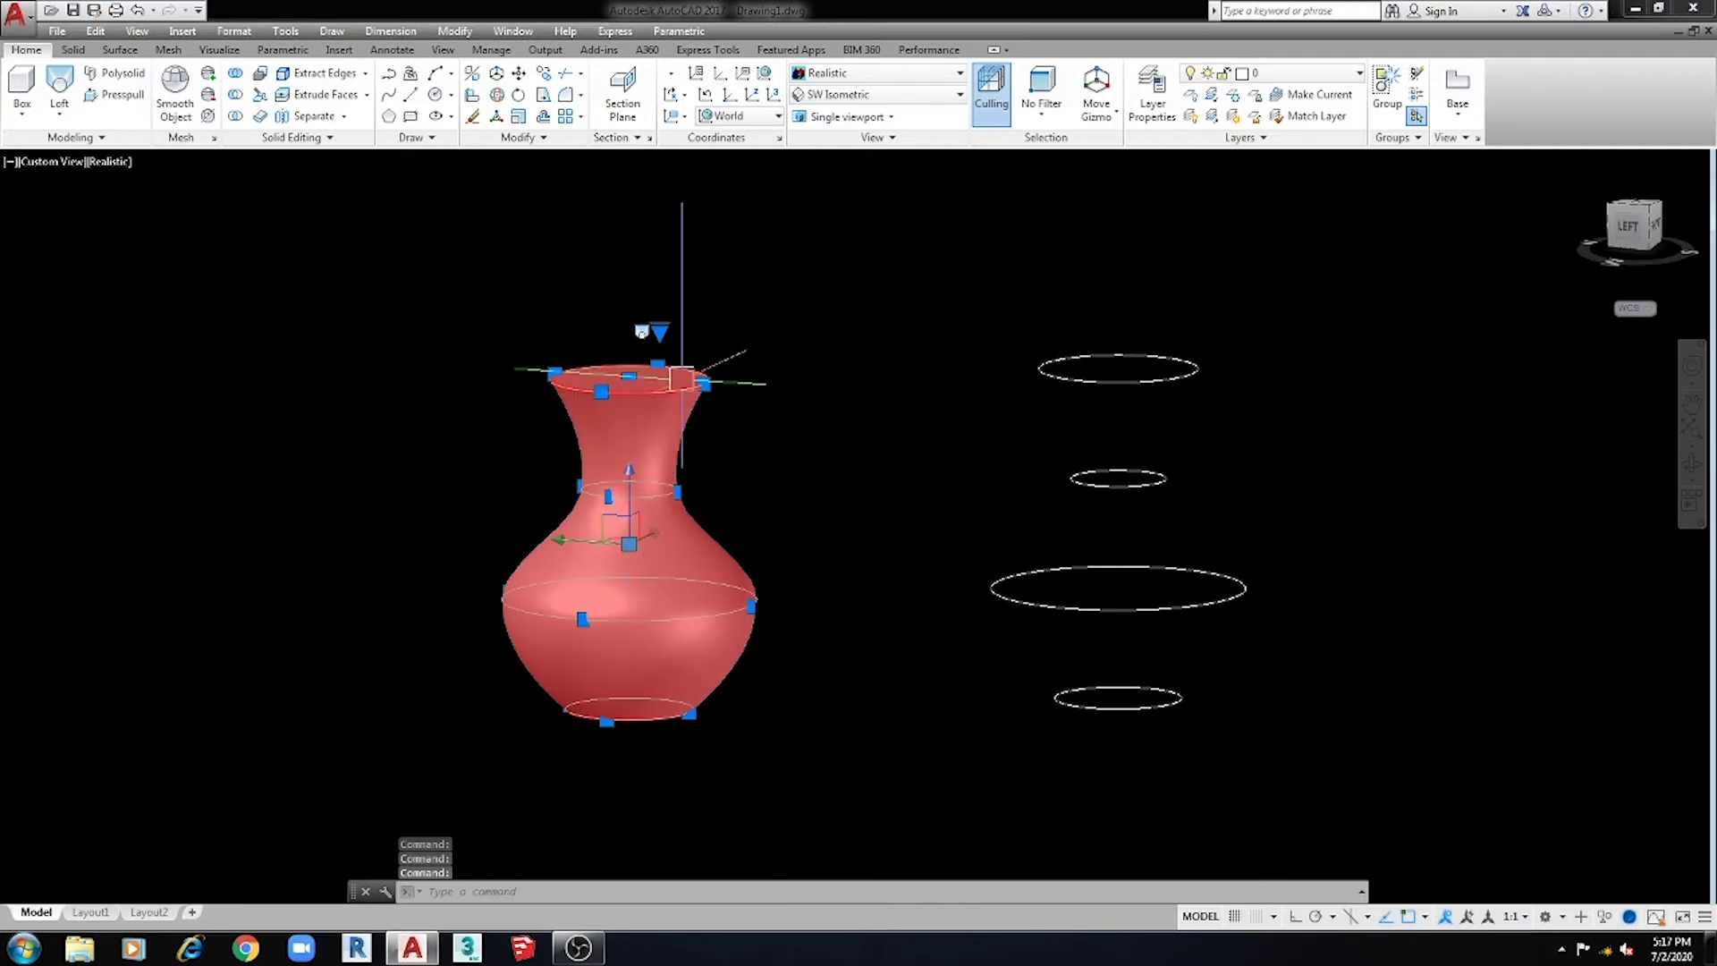
pyautogui.scroll(2, 632, 322)
pyautogui.scroll(3, 666, 340)
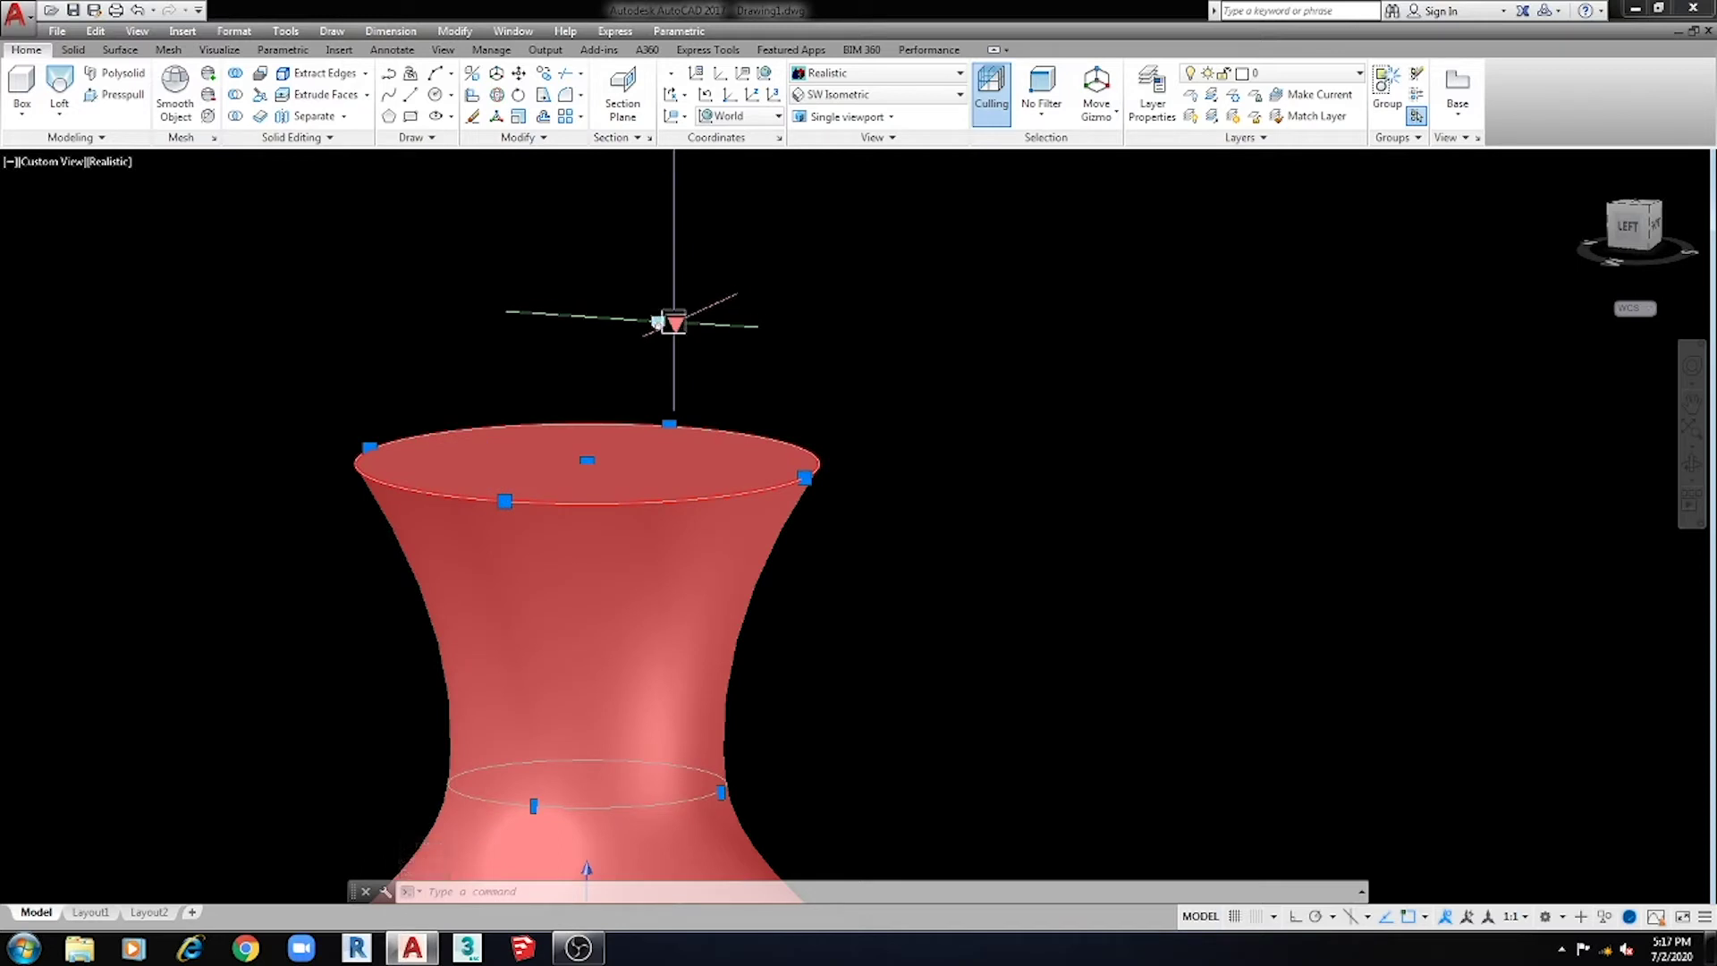
pyautogui.click(675, 321)
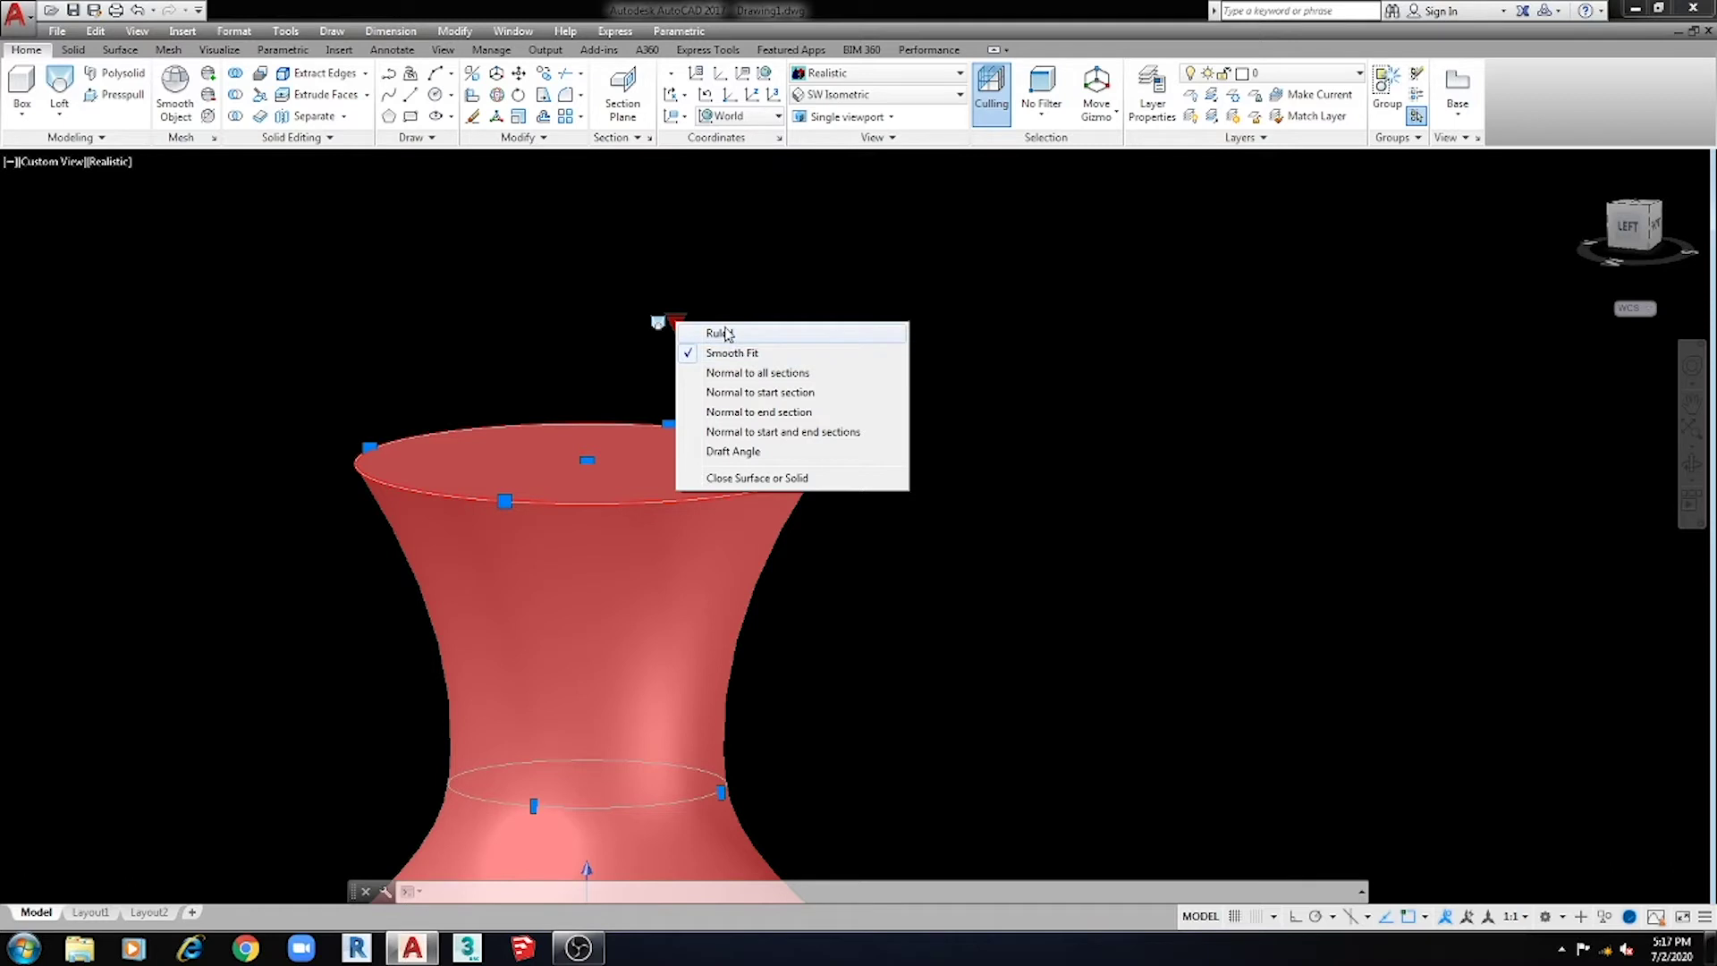
pyautogui.click(720, 336)
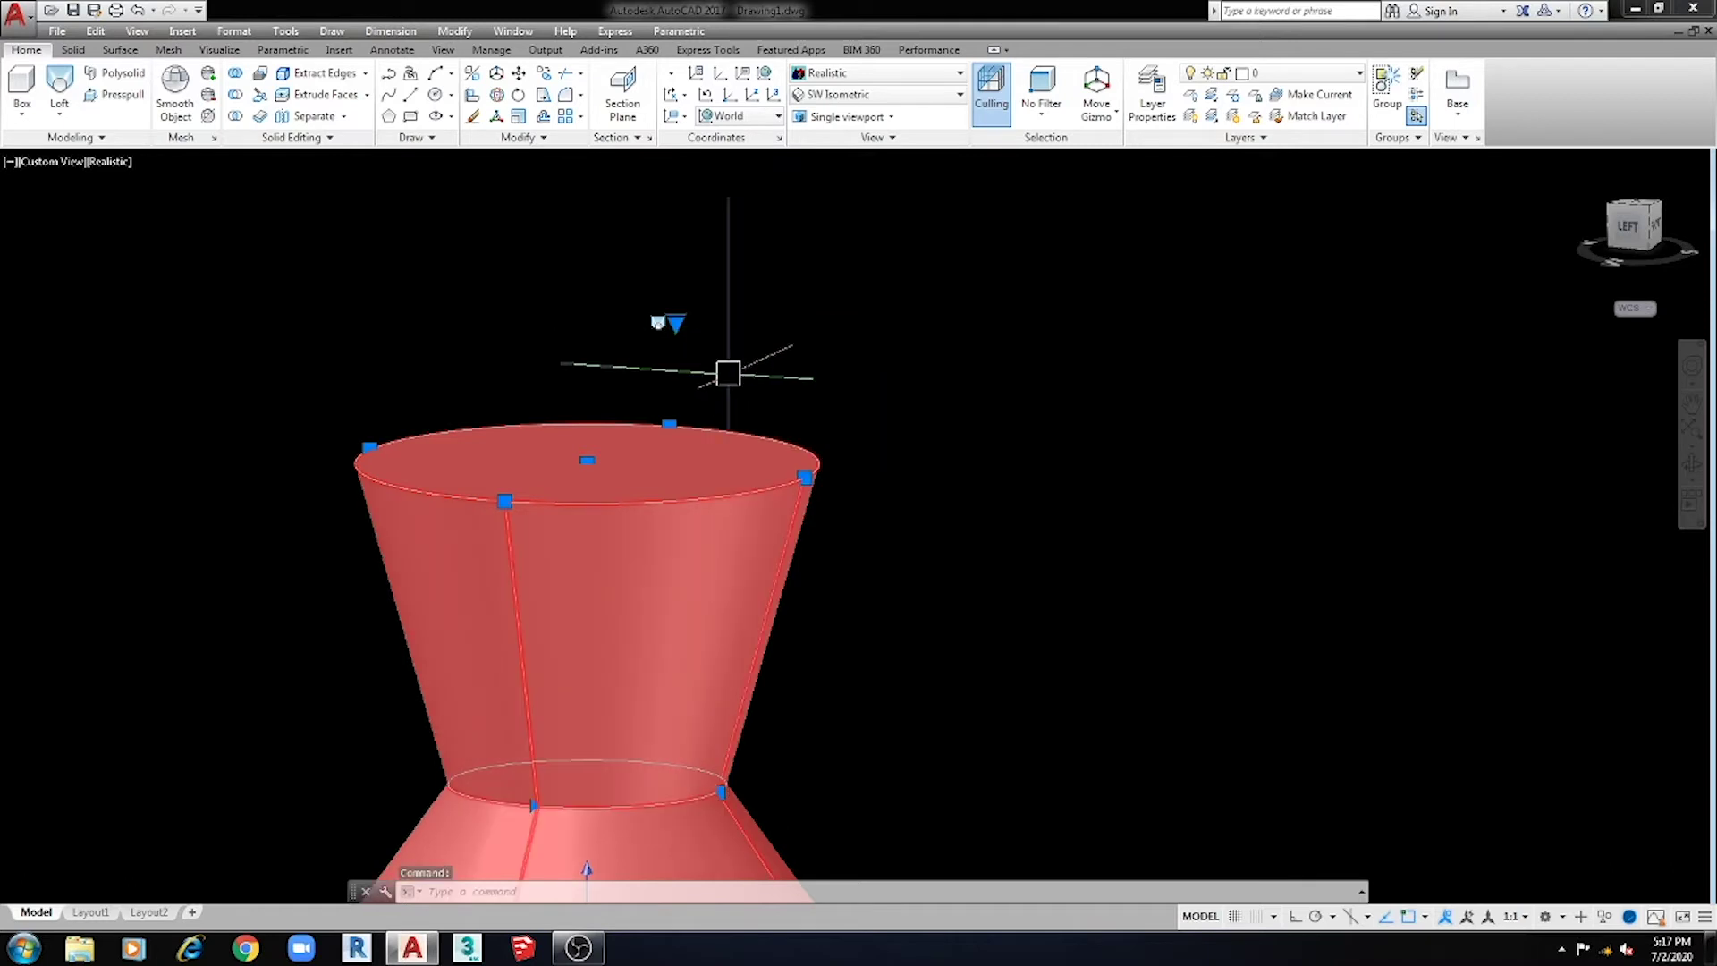
pyautogui.moveTo(920, 739); pyautogui.dragTo(869, 429, button='middle')
pyautogui.scroll(-3, 868, 428)
pyautogui.press('Escape')
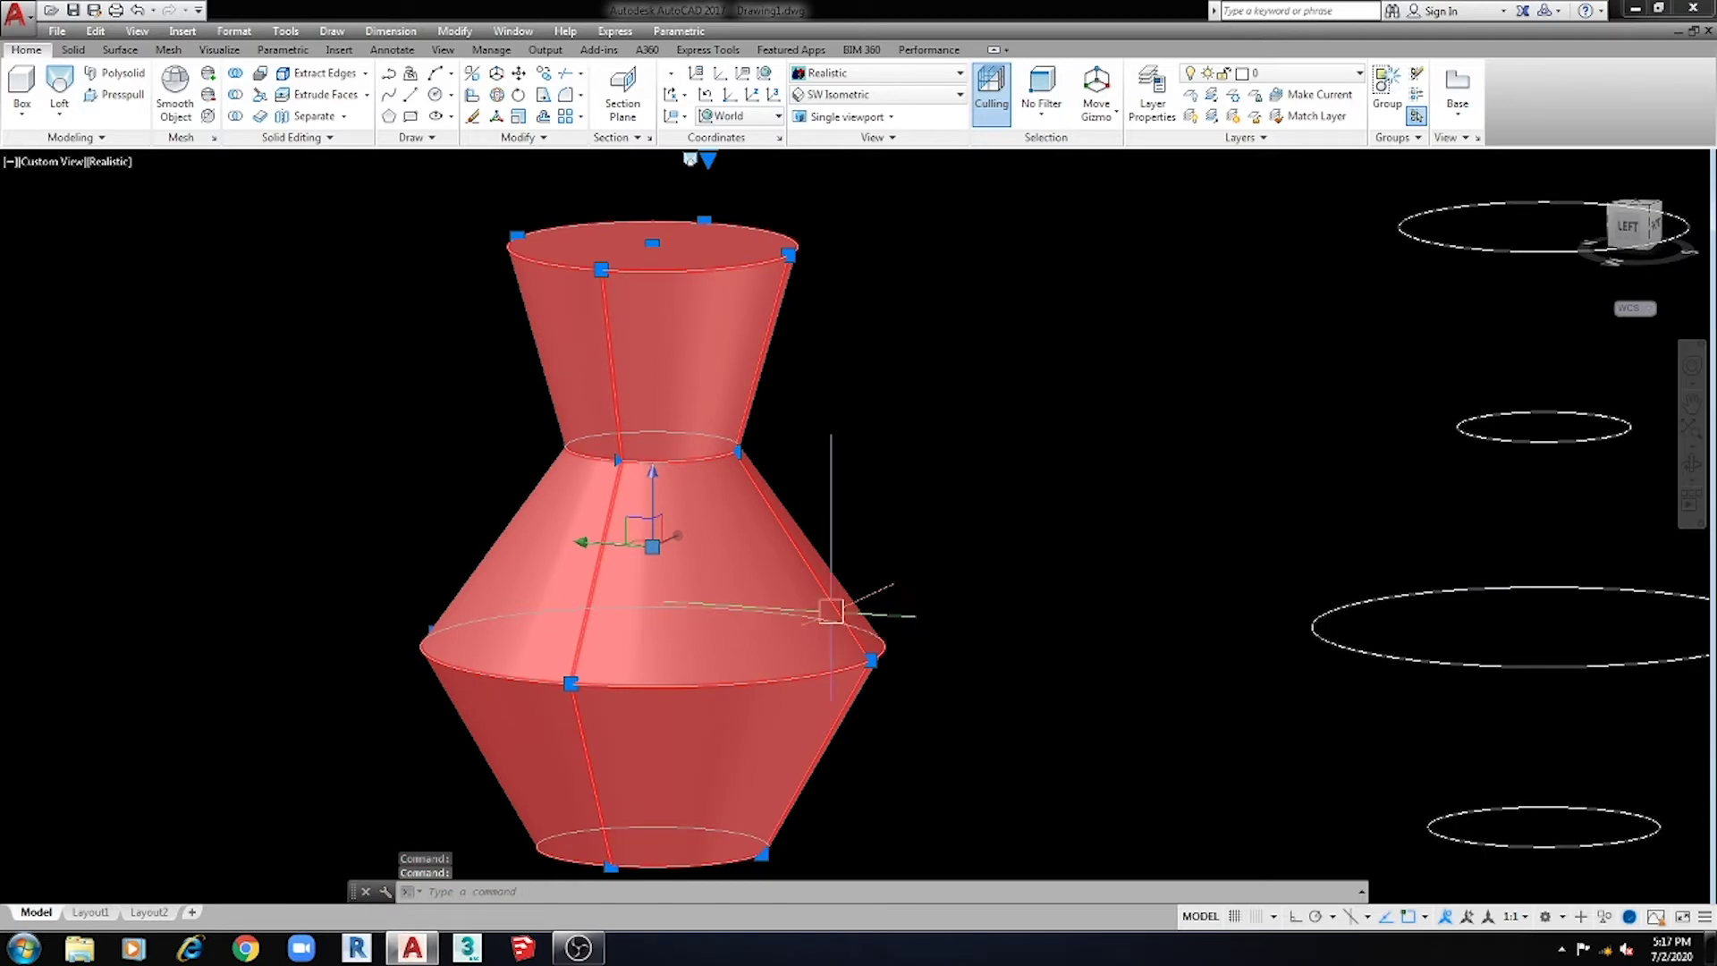
pyautogui.moveTo(739, 491); pyautogui.dragTo(741, 522, button='middle')
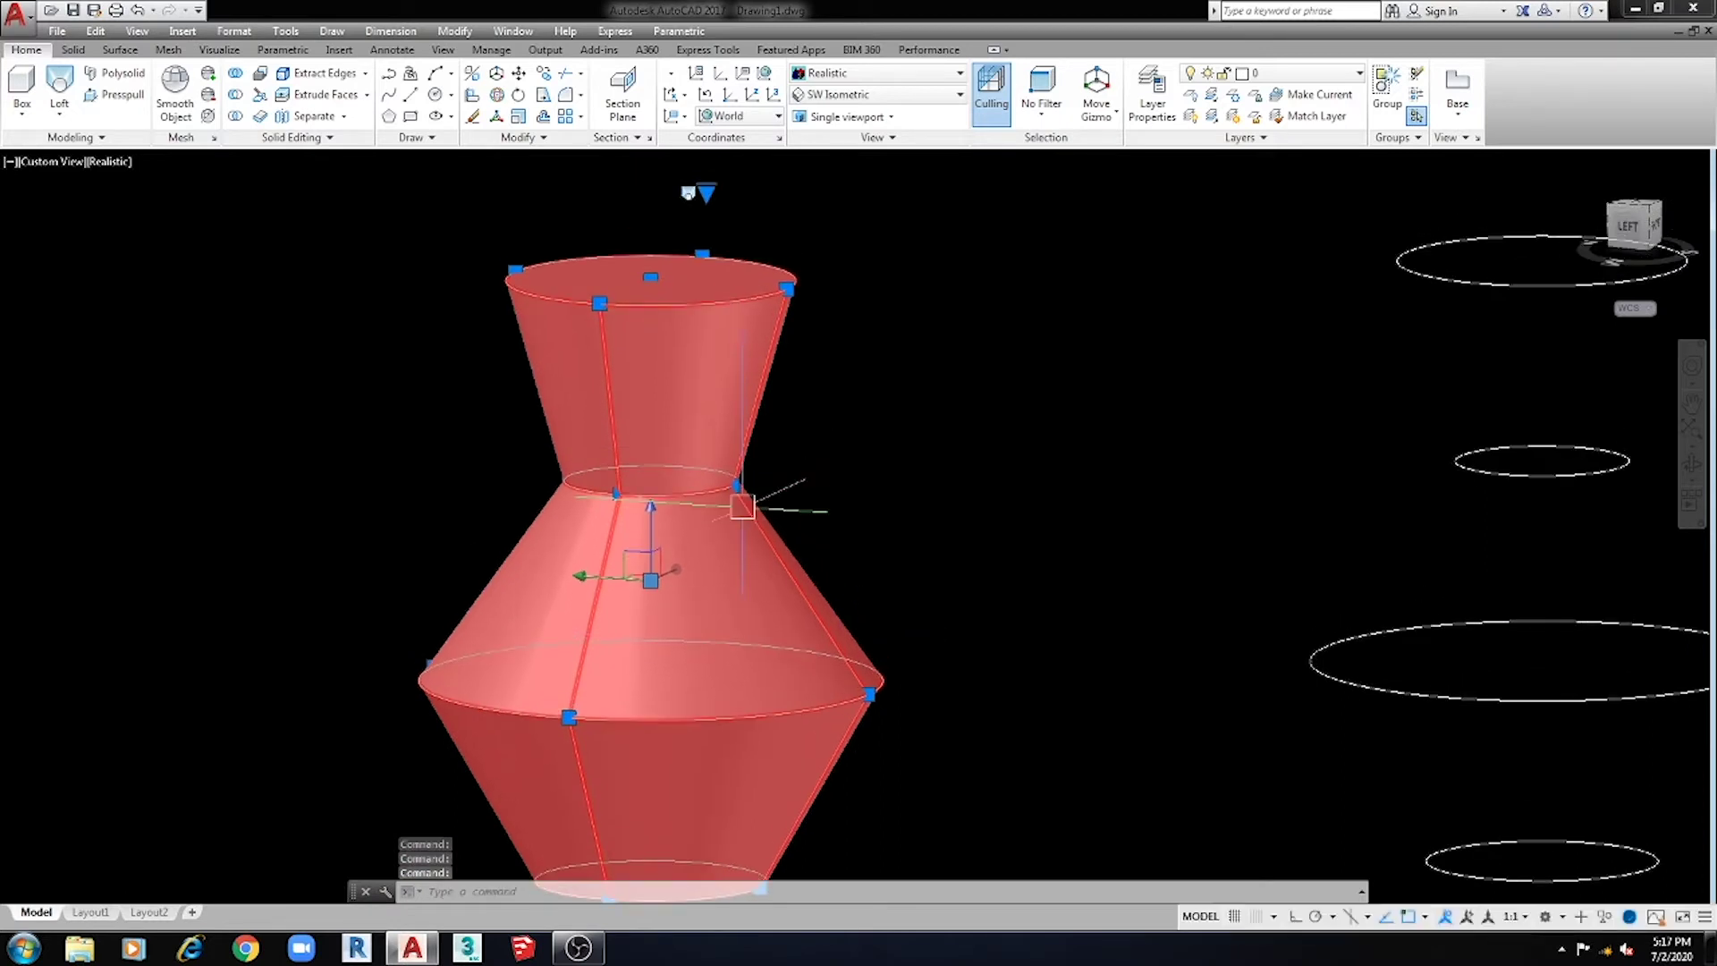
pyautogui.click(706, 192)
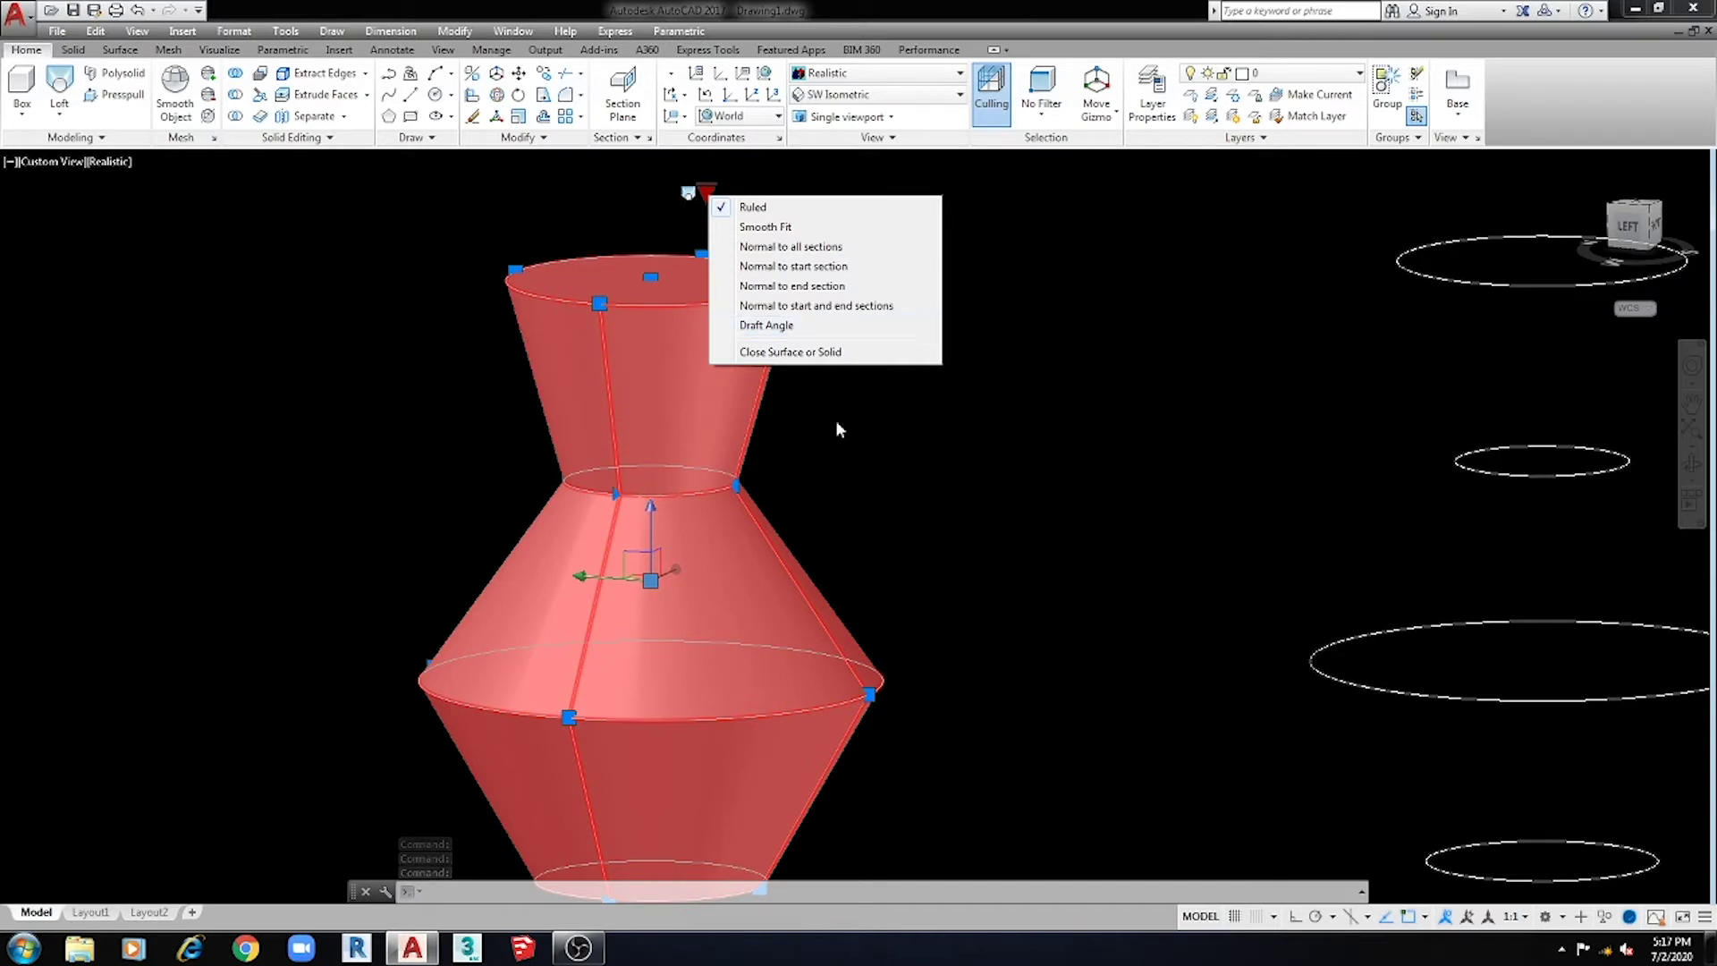
pyautogui.press('Escape')
pyautogui.press('Escape')
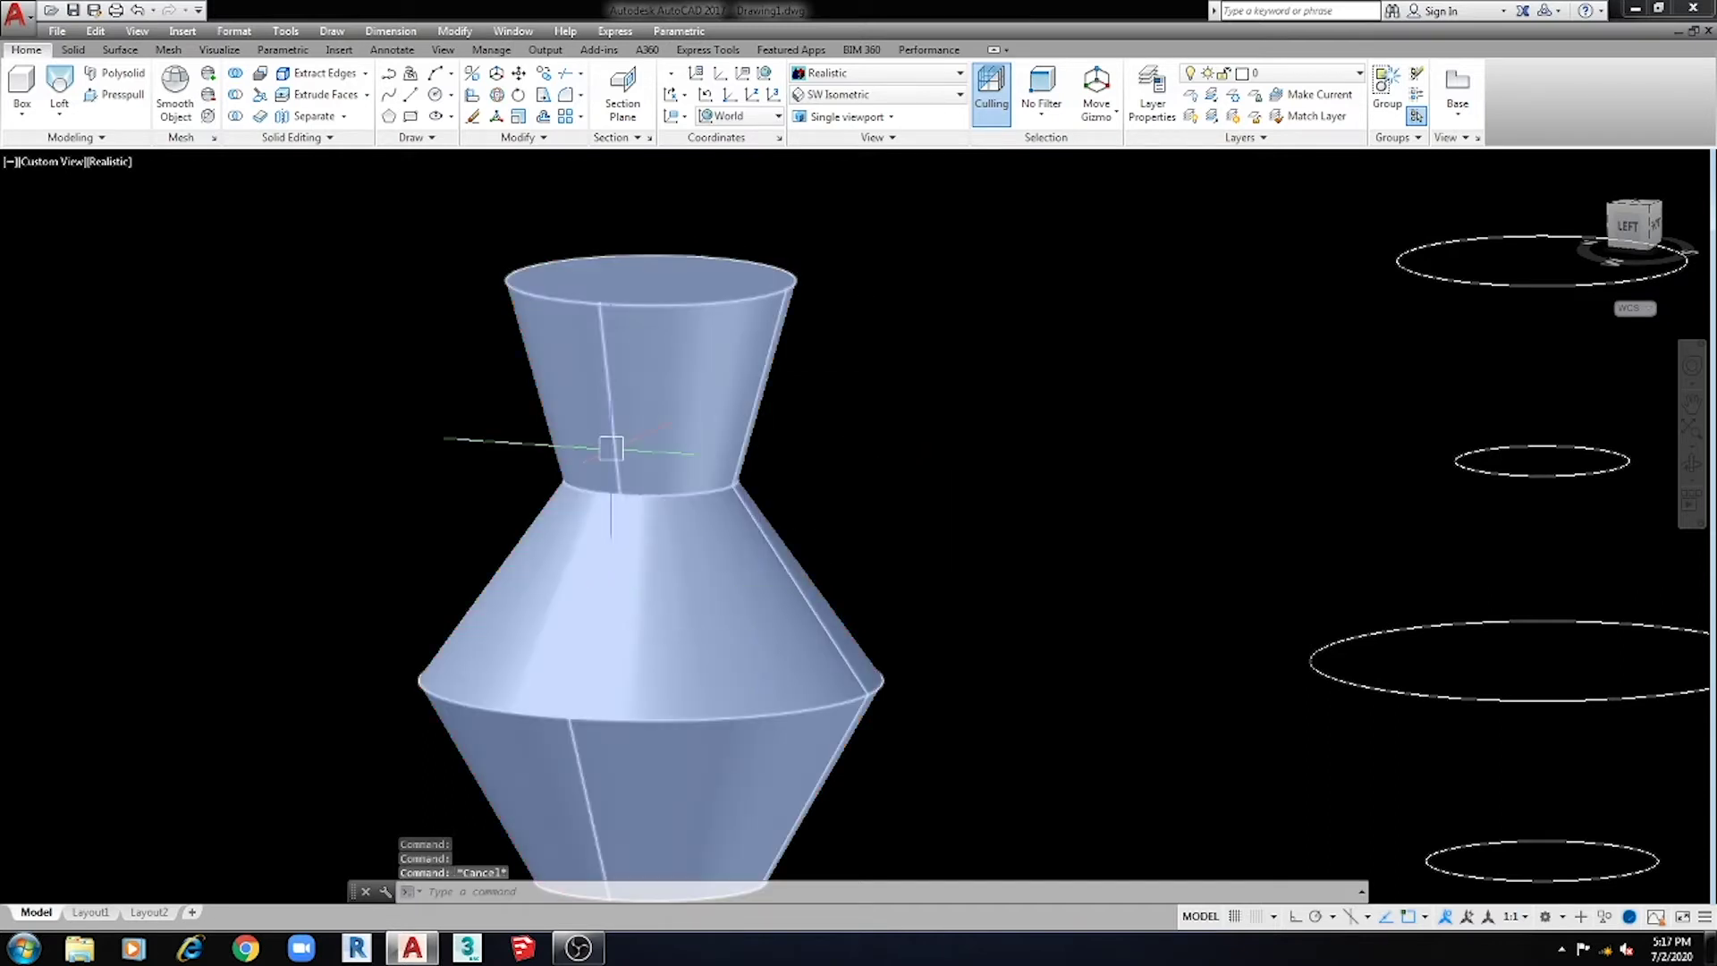
# Set the lofted vase back to Smooth Fit and deselect it.
pyautogui.click(662, 284)
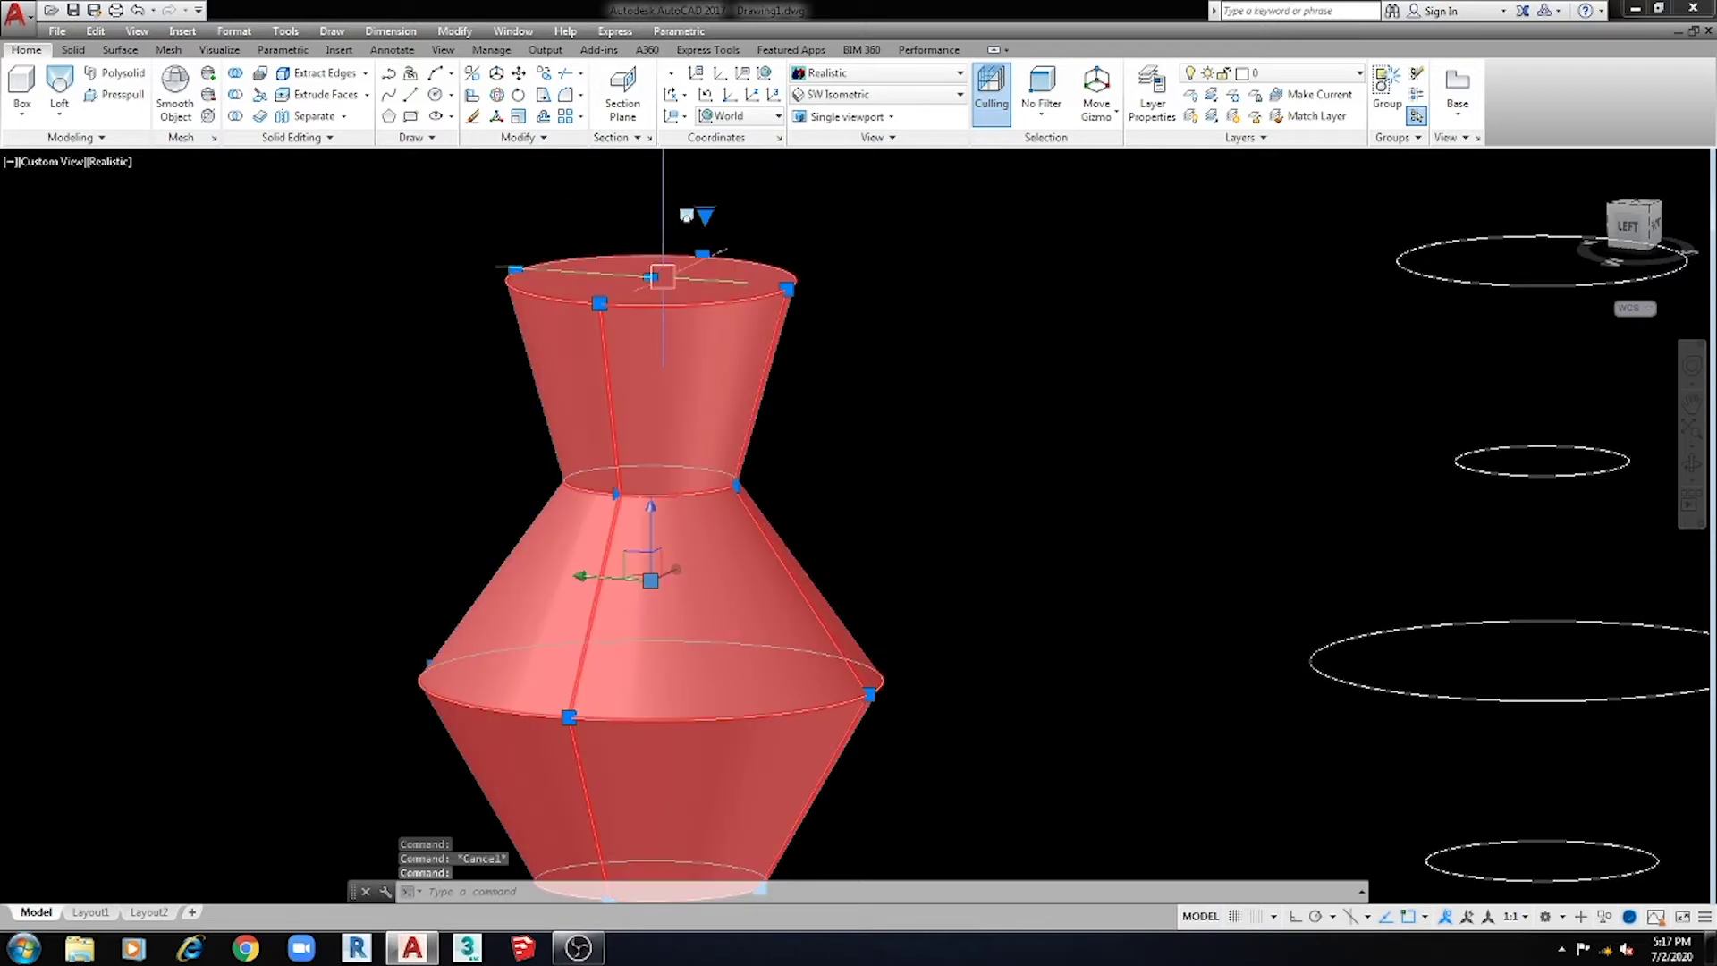
pyautogui.click(706, 213)
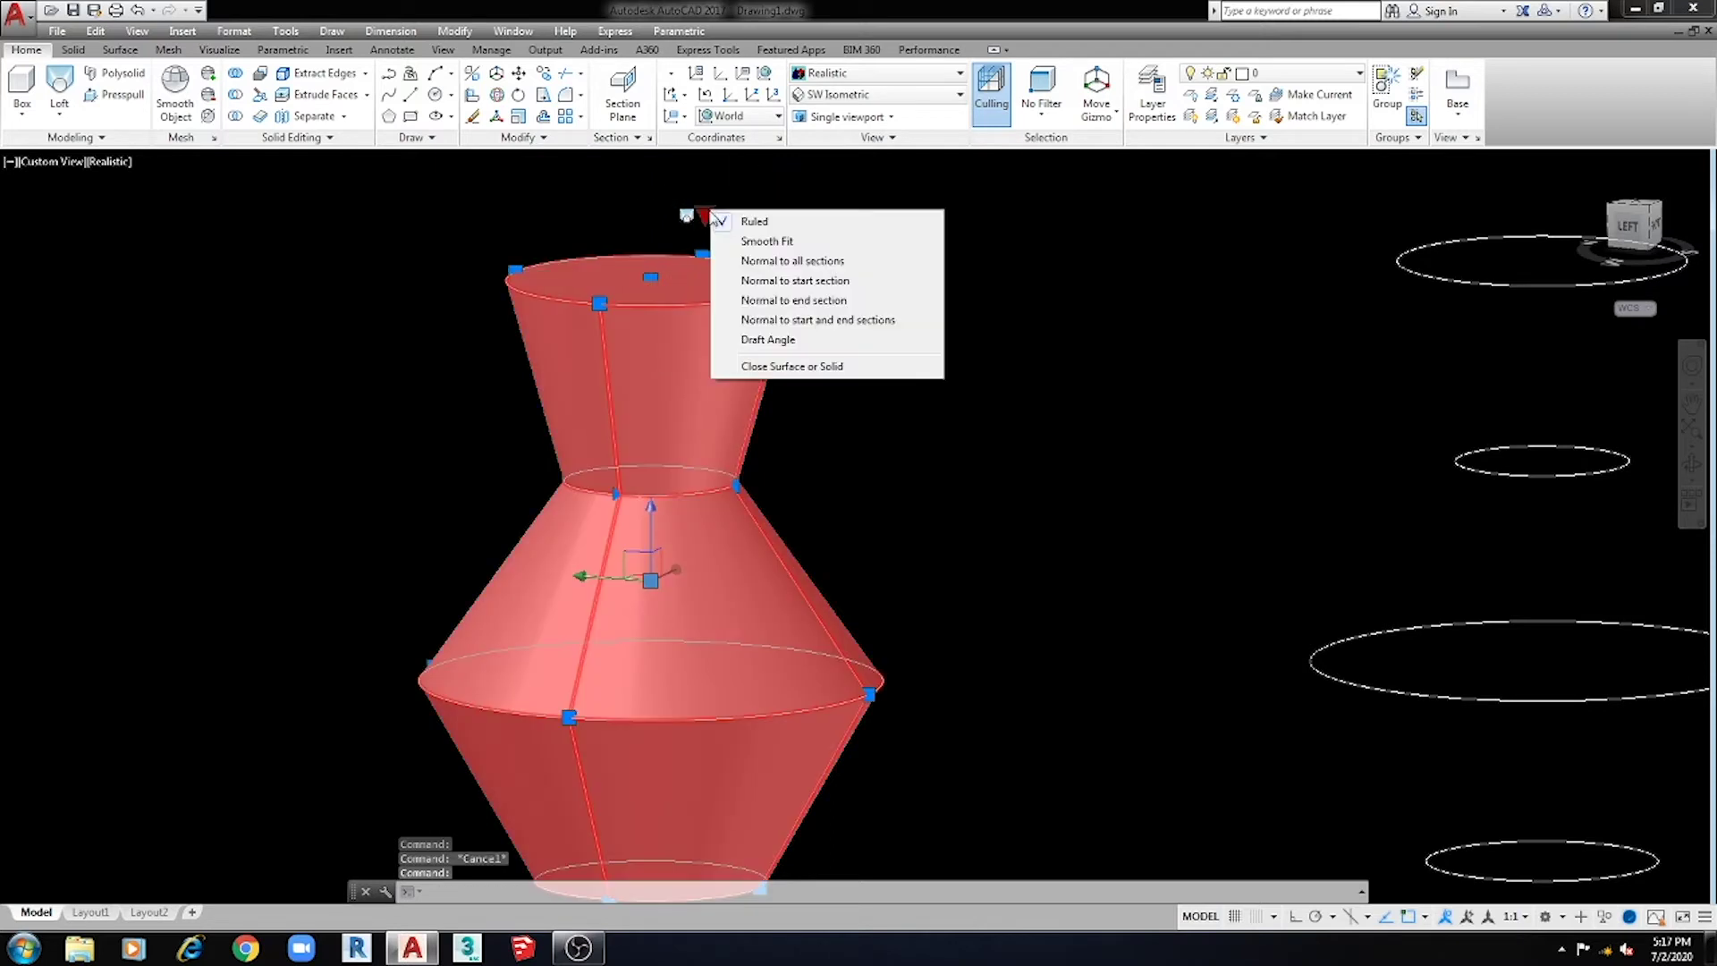
pyautogui.click(768, 241)
pyautogui.scroll(2, 805, 492)
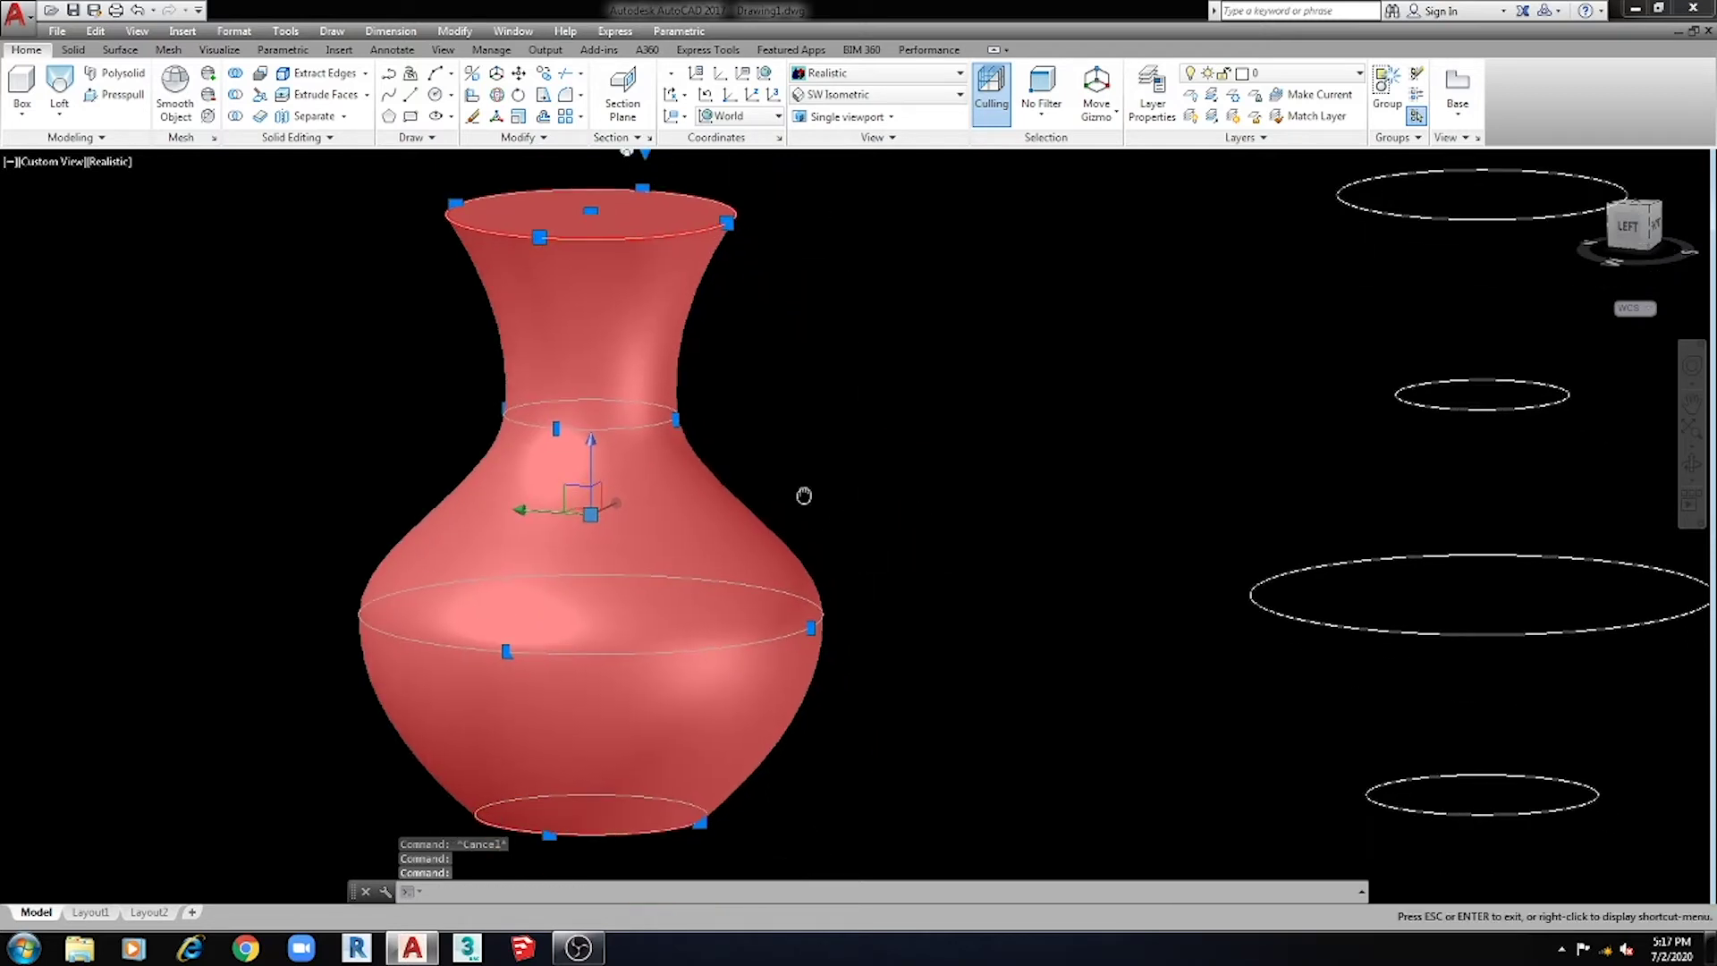
pyautogui.press('Escape')
pyautogui.press('Escape')
pyautogui.moveTo(813, 510); pyautogui.dragTo(817, 548, button='middle')
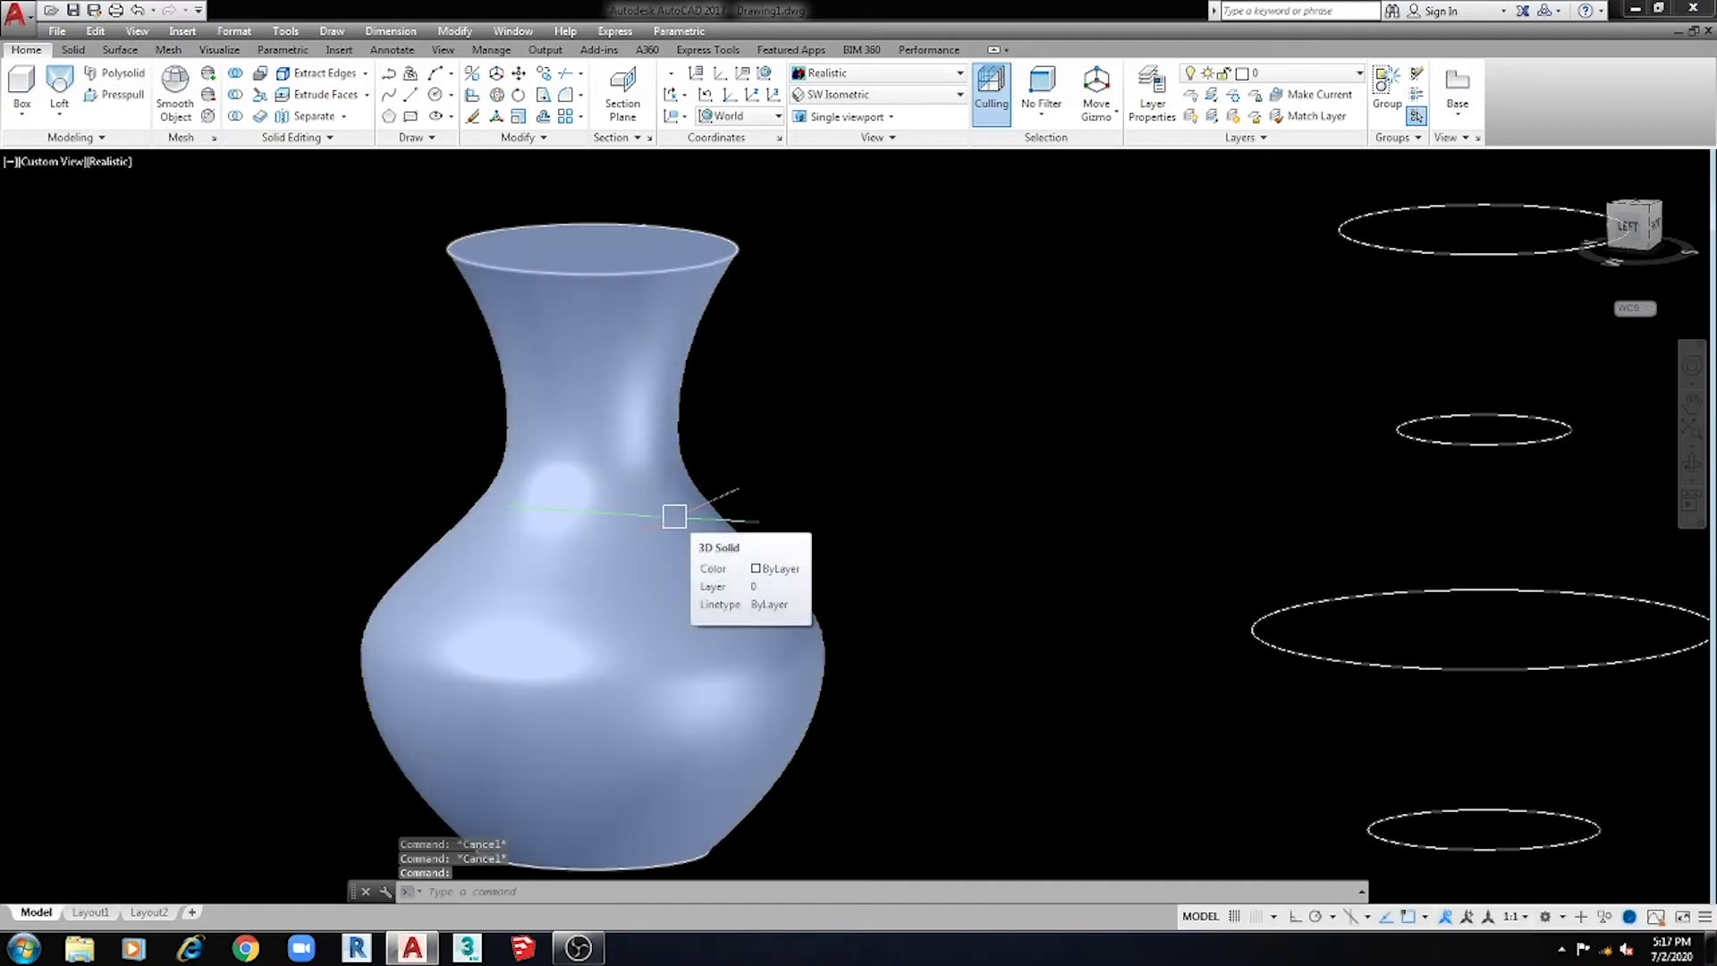
# Start a loft through the four copied circles, picking them in order from lowest to highest.
pyautogui.keyDown('shift'); pyautogui.moveTo(602, 349); pyautogui.dragTo(594, 729, button='middle'); pyautogui.keyUp('shift')
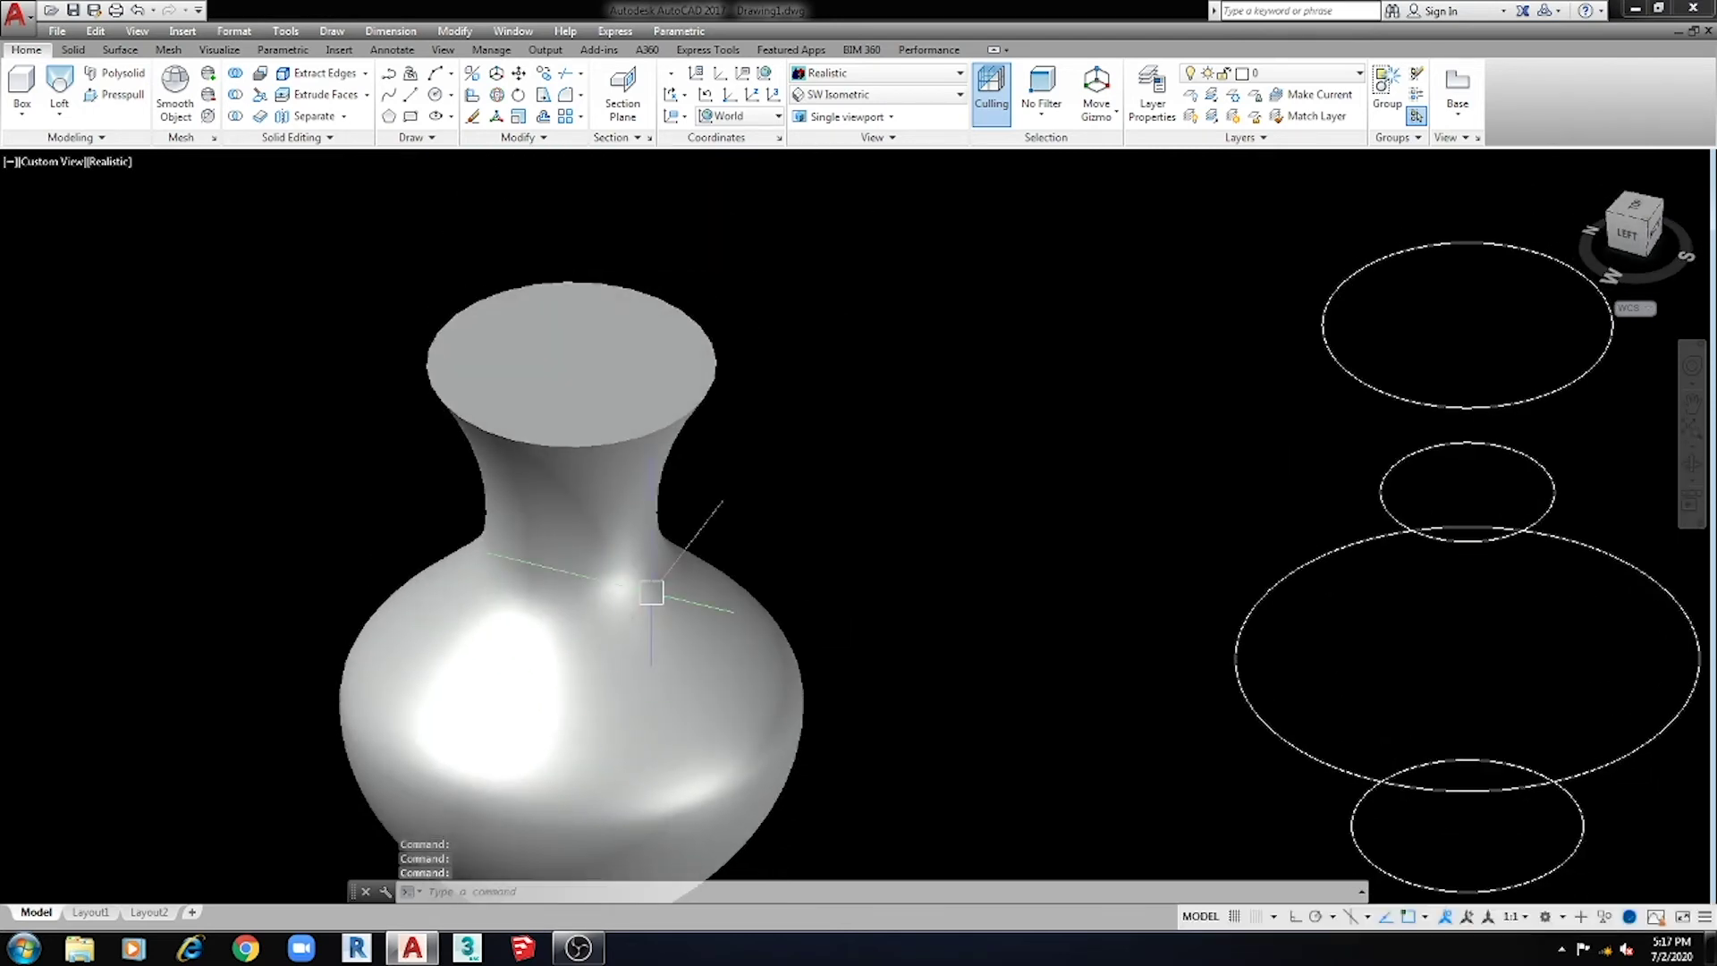
pyautogui.scroll(-2, 671, 564)
pyautogui.moveTo(672, 564); pyautogui.dragTo(590, 594, button='middle')
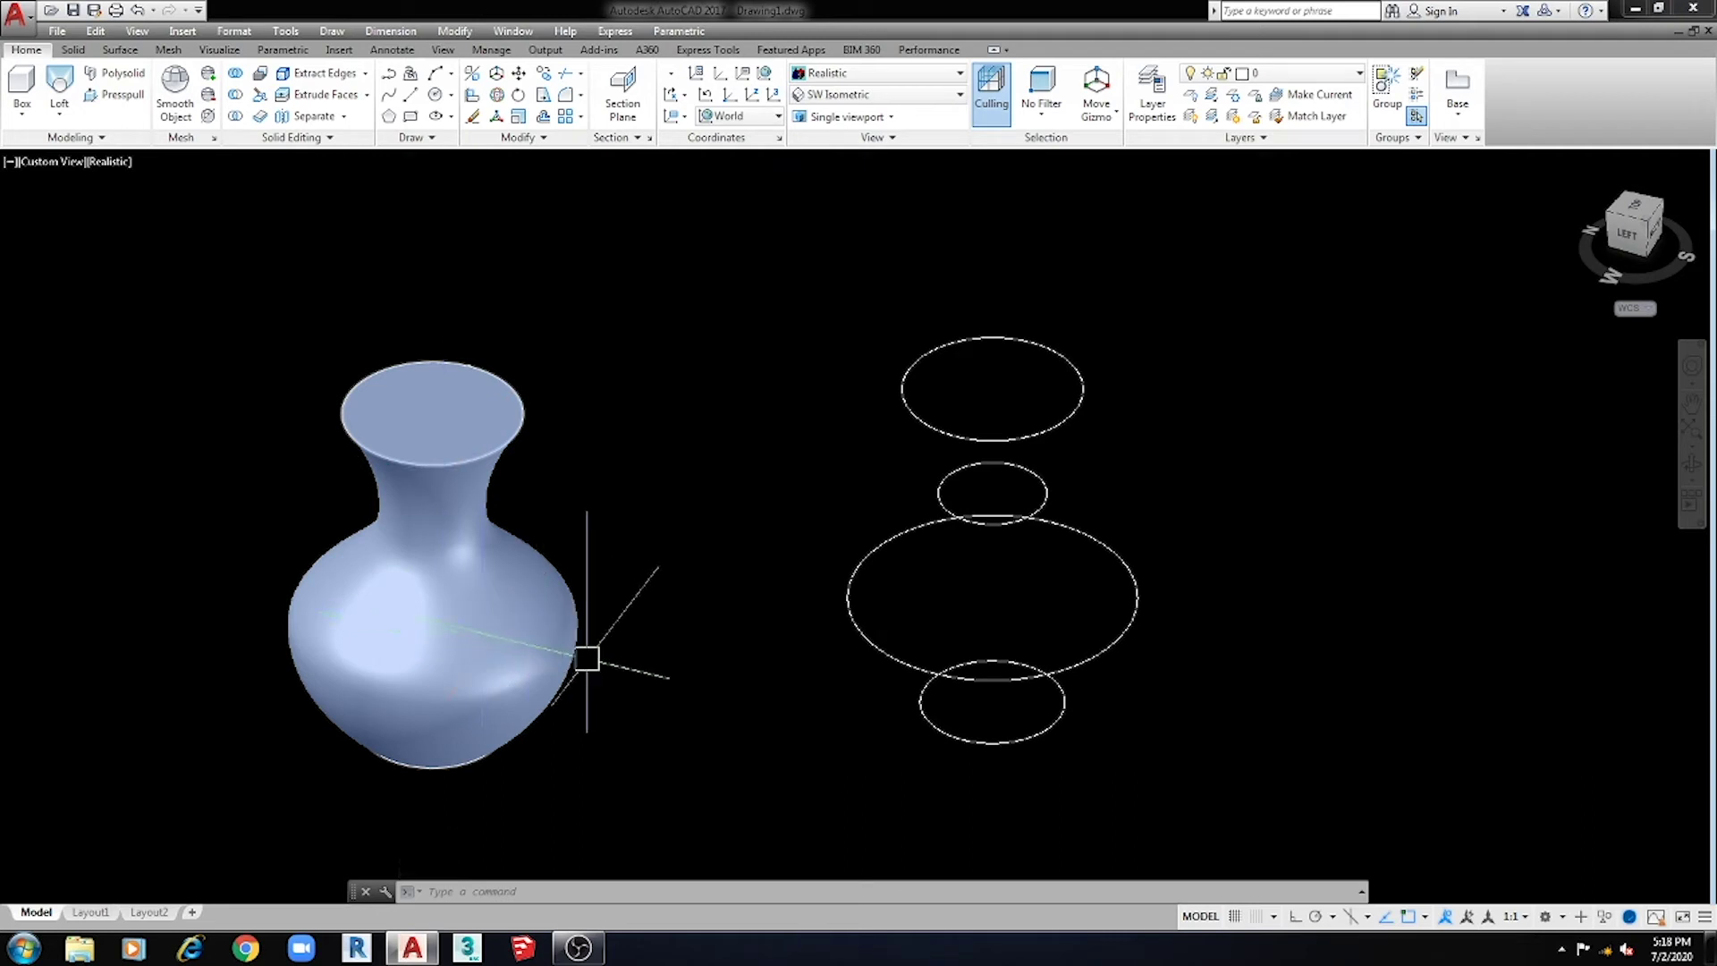
pyautogui.press('Escape')
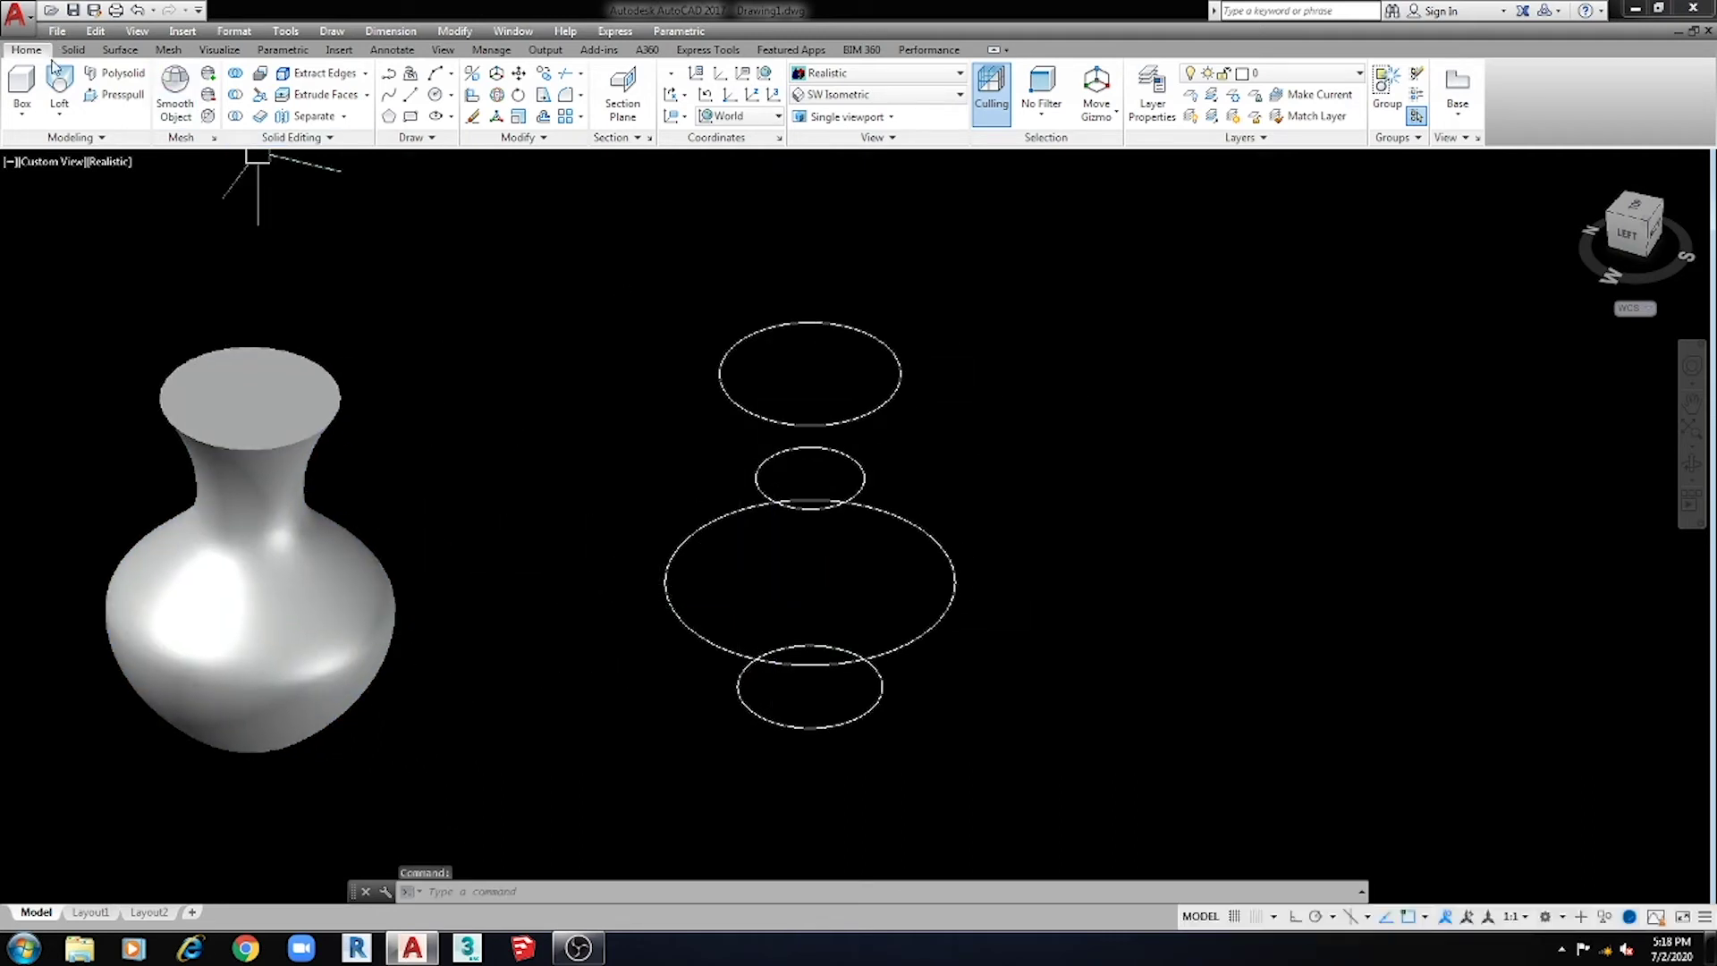
pyautogui.click(60, 87)
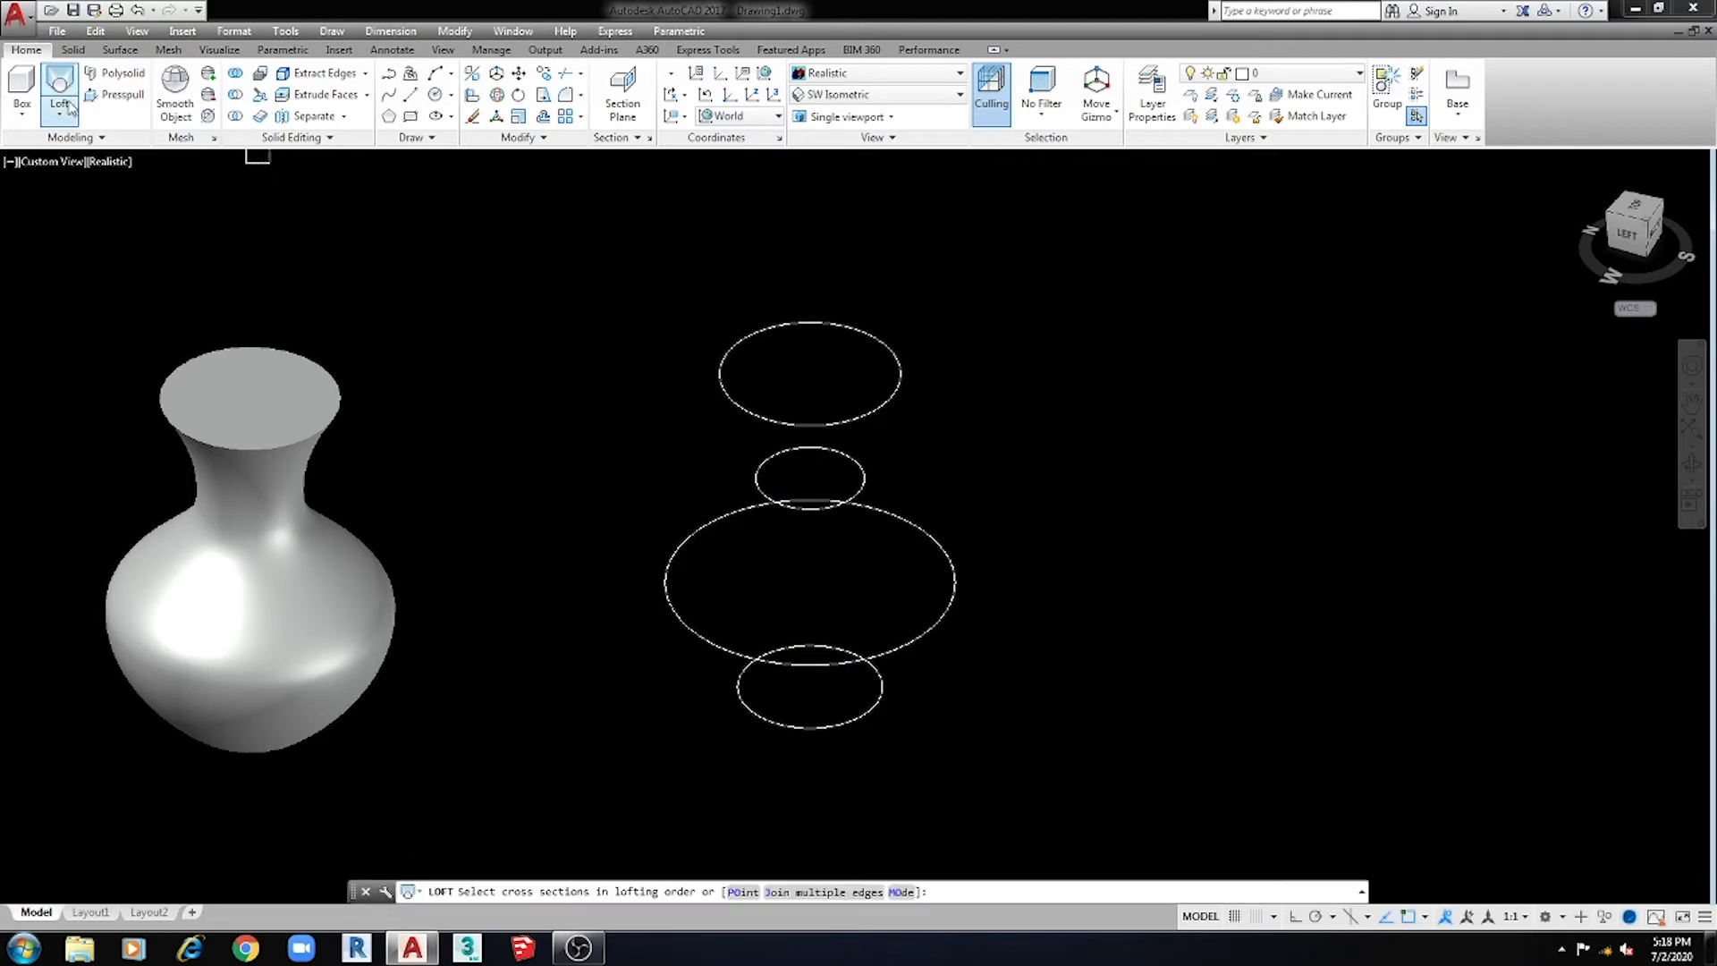
pyautogui.click(841, 724)
pyautogui.click(929, 630)
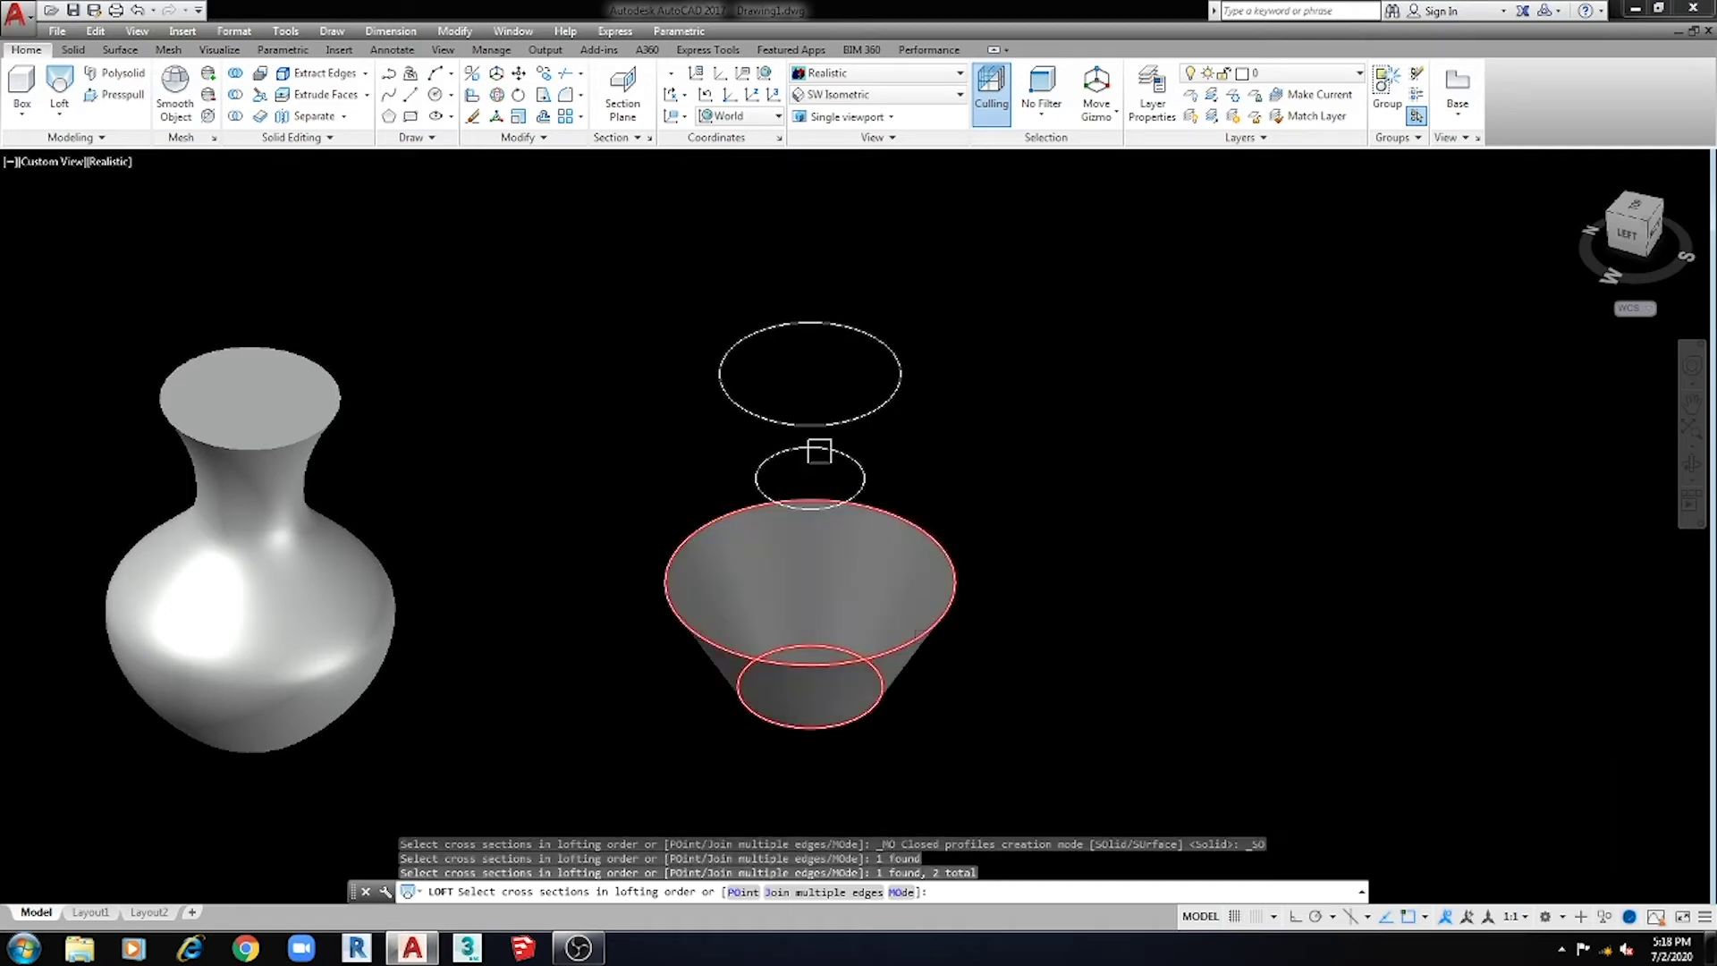
pyautogui.click(818, 450)
pyautogui.click(855, 415)
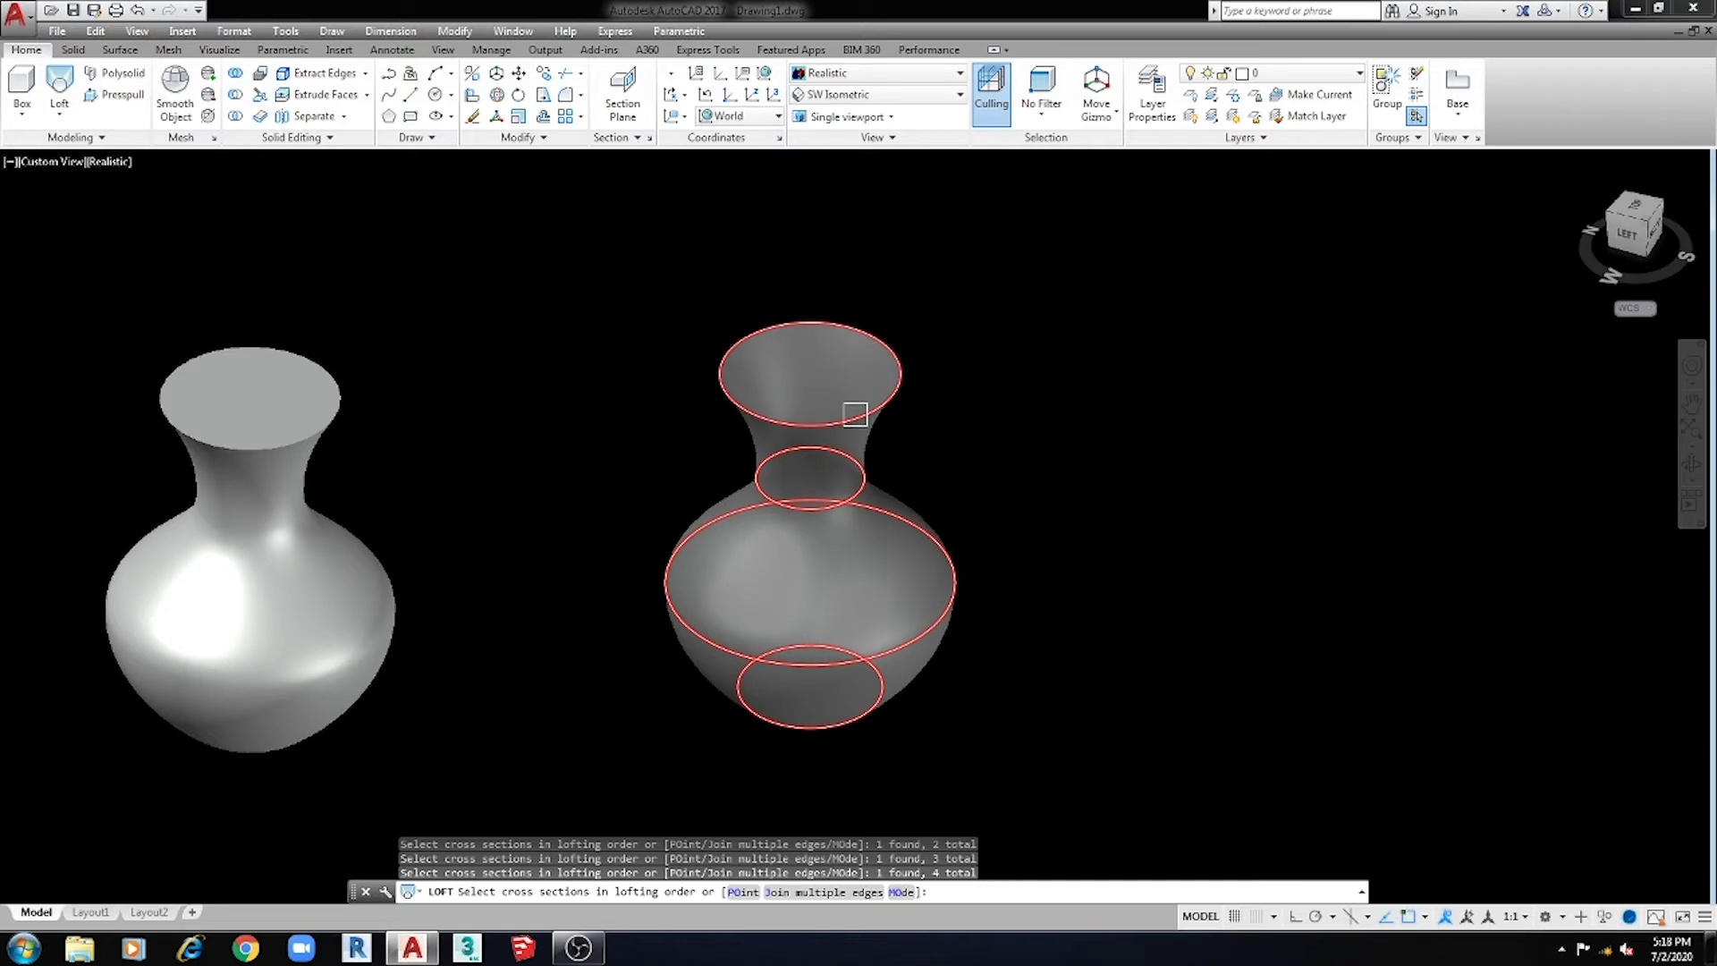
# Set the loft's closed profile creation mode to Surface and finish it with the Cross sections only option.
pyautogui.rightClick(857, 419)
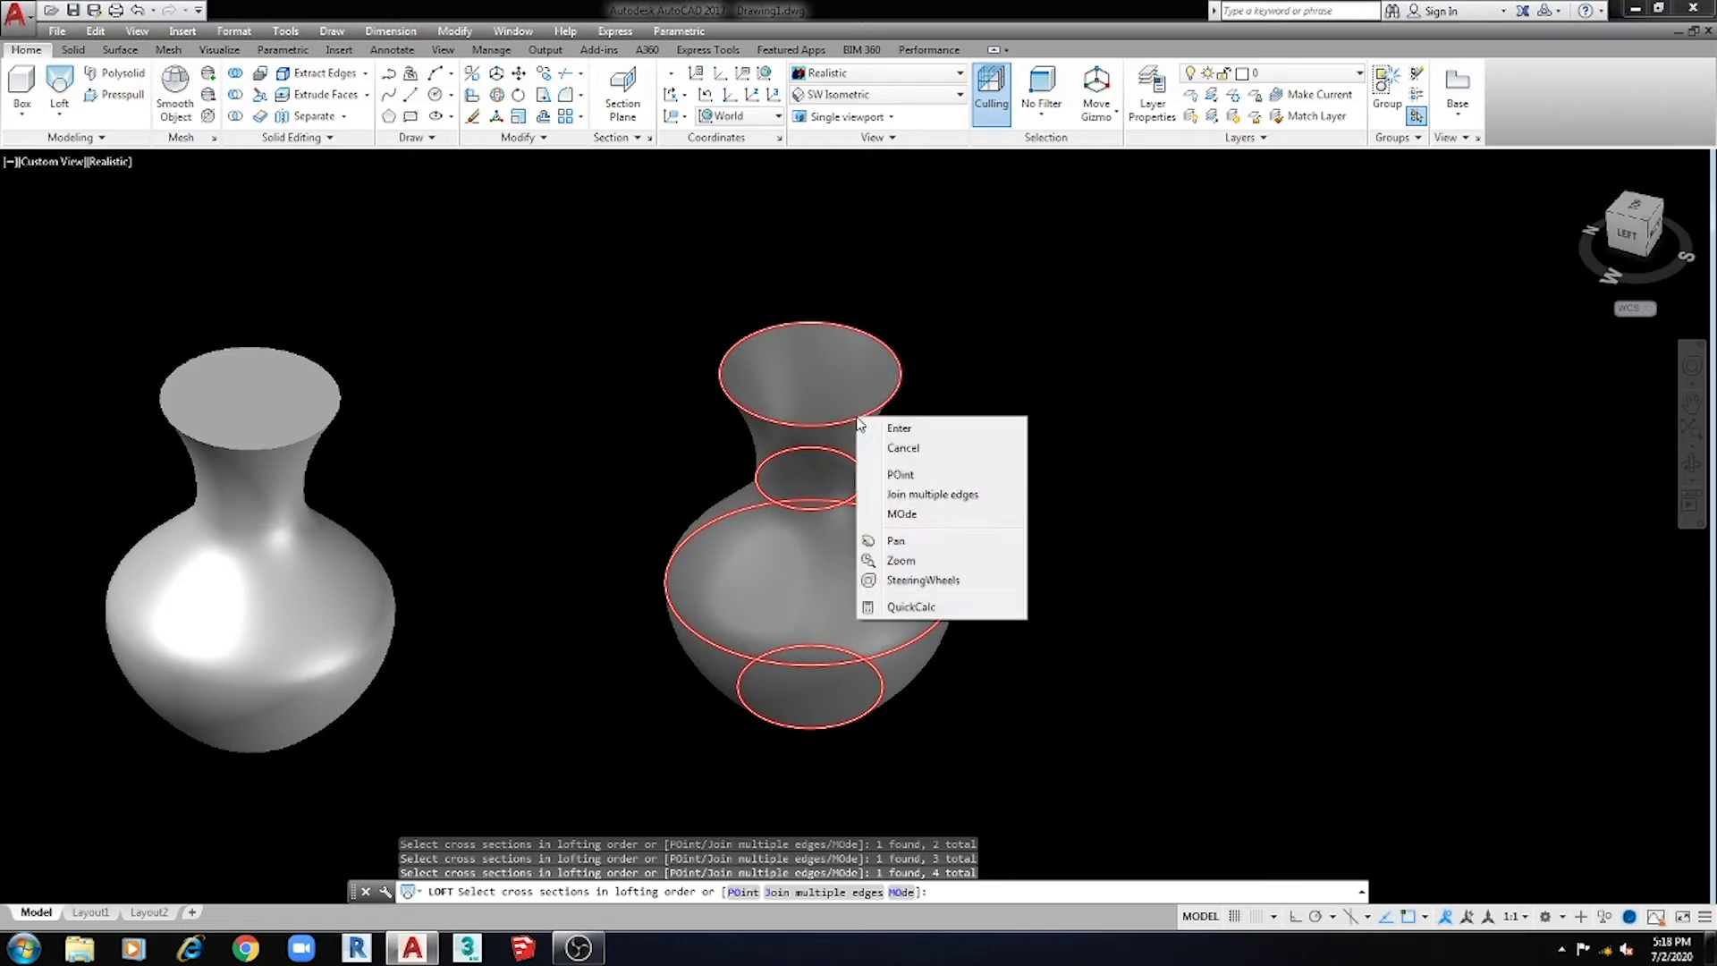
pyautogui.click(903, 515)
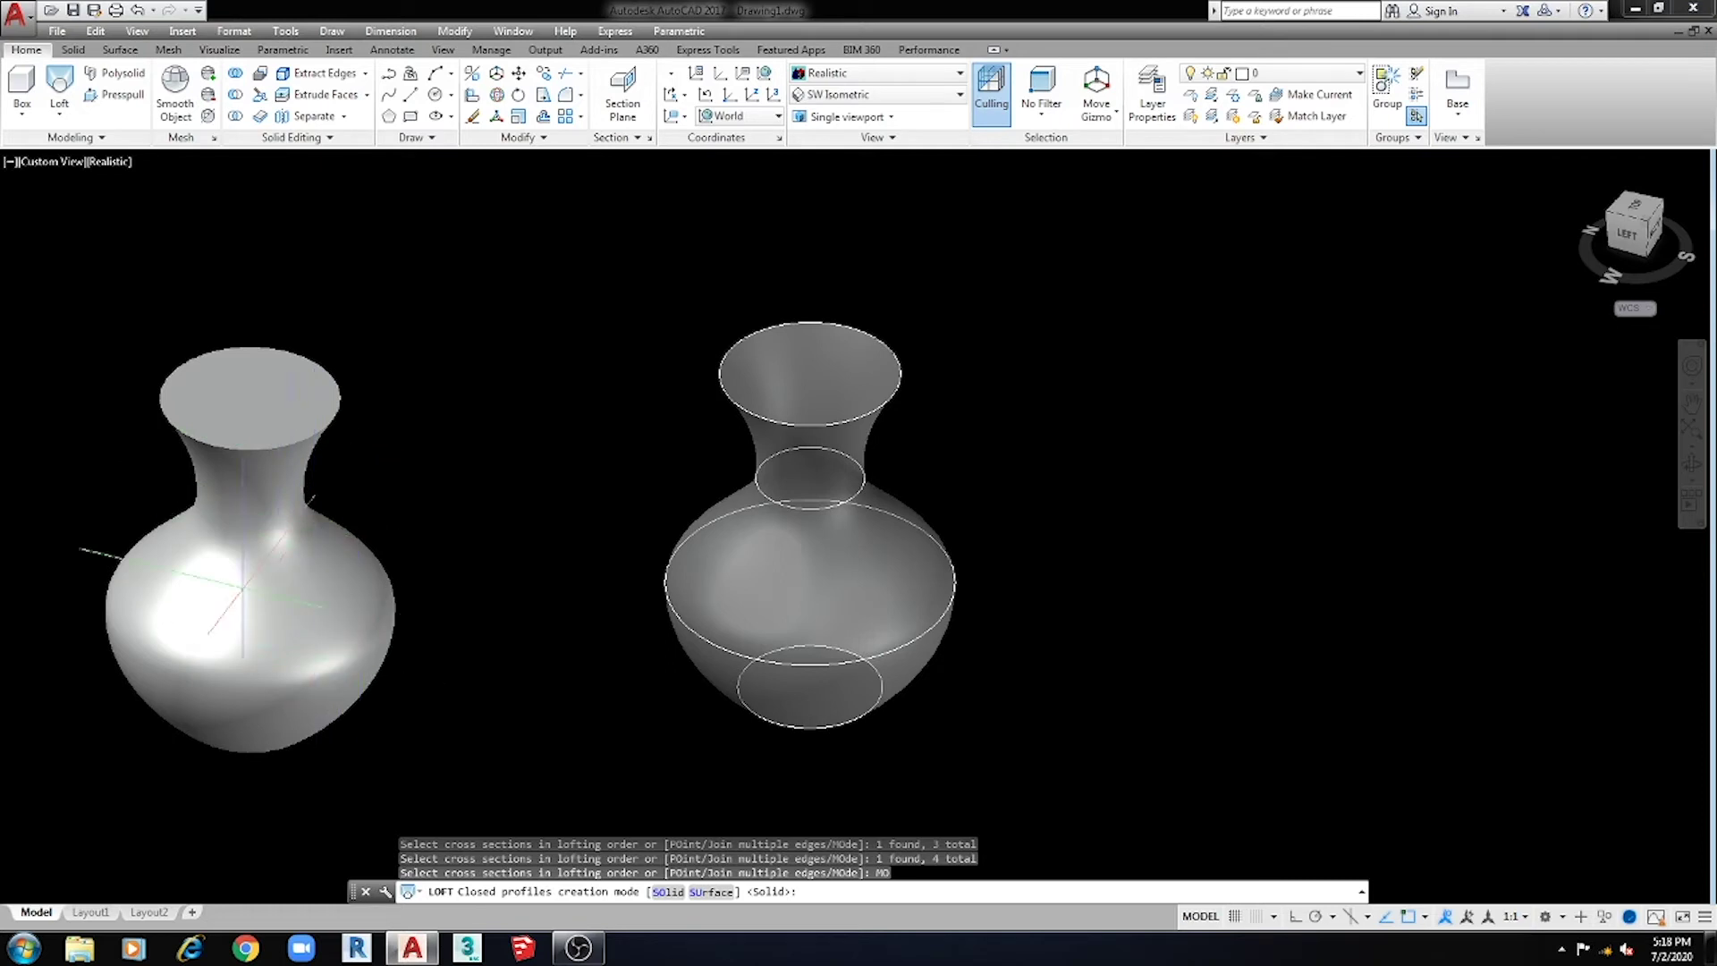
pyautogui.click(702, 894)
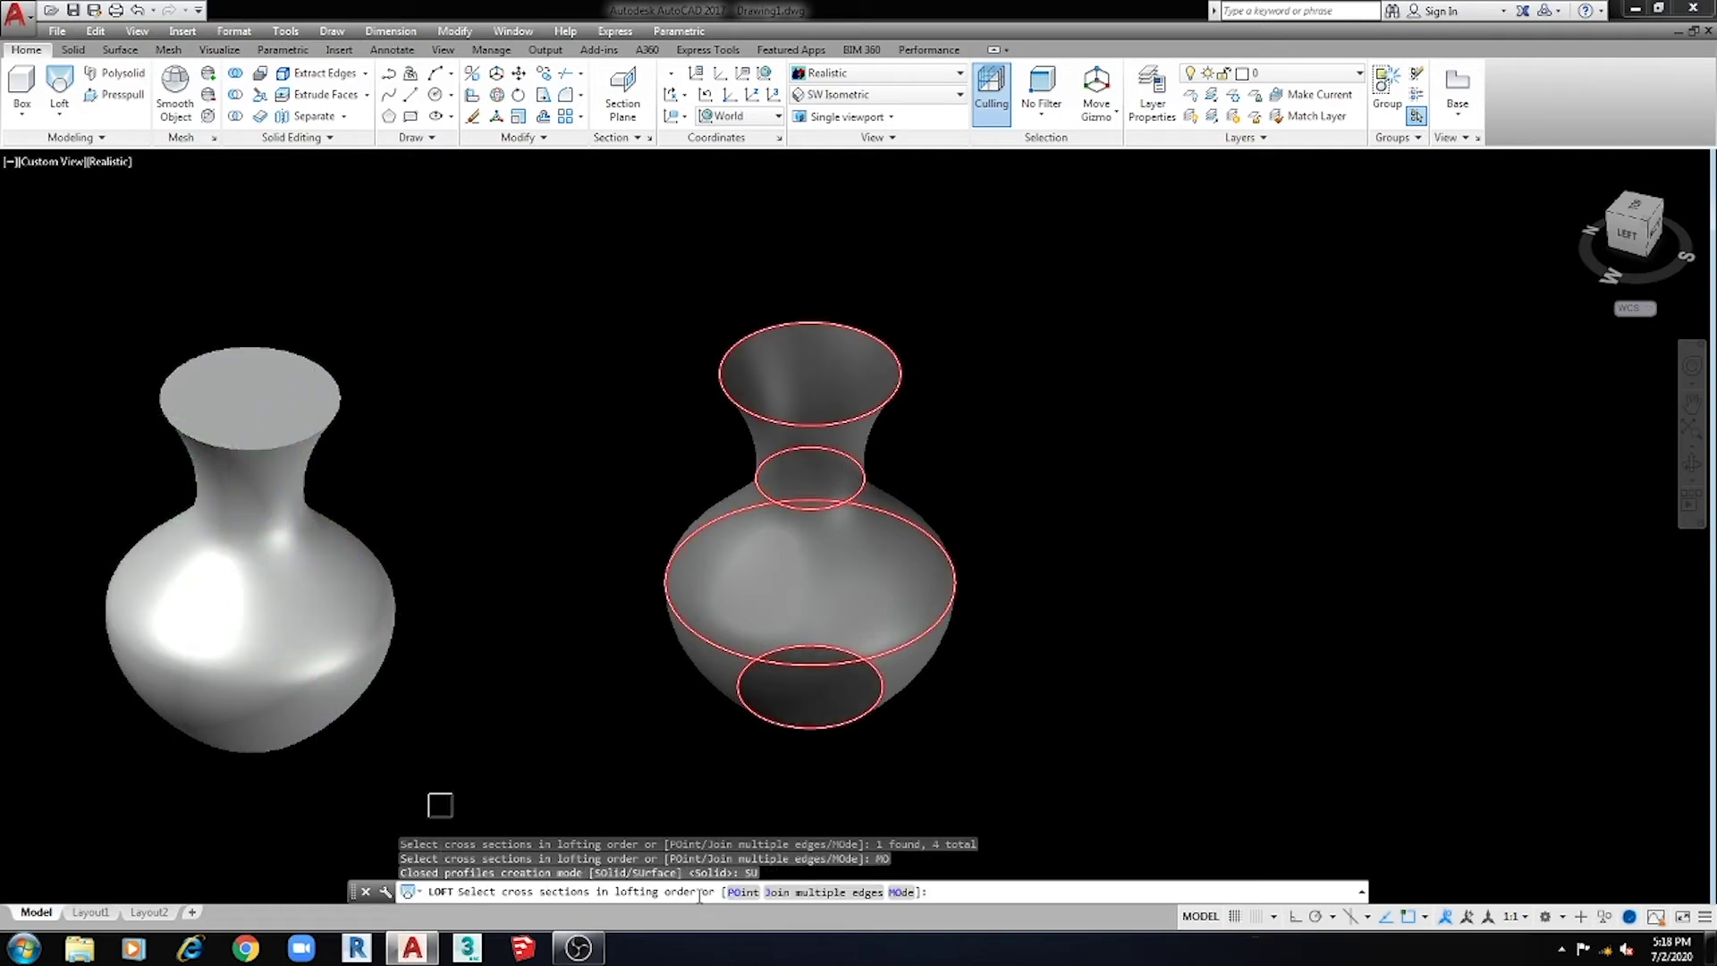
pyautogui.press('Return')
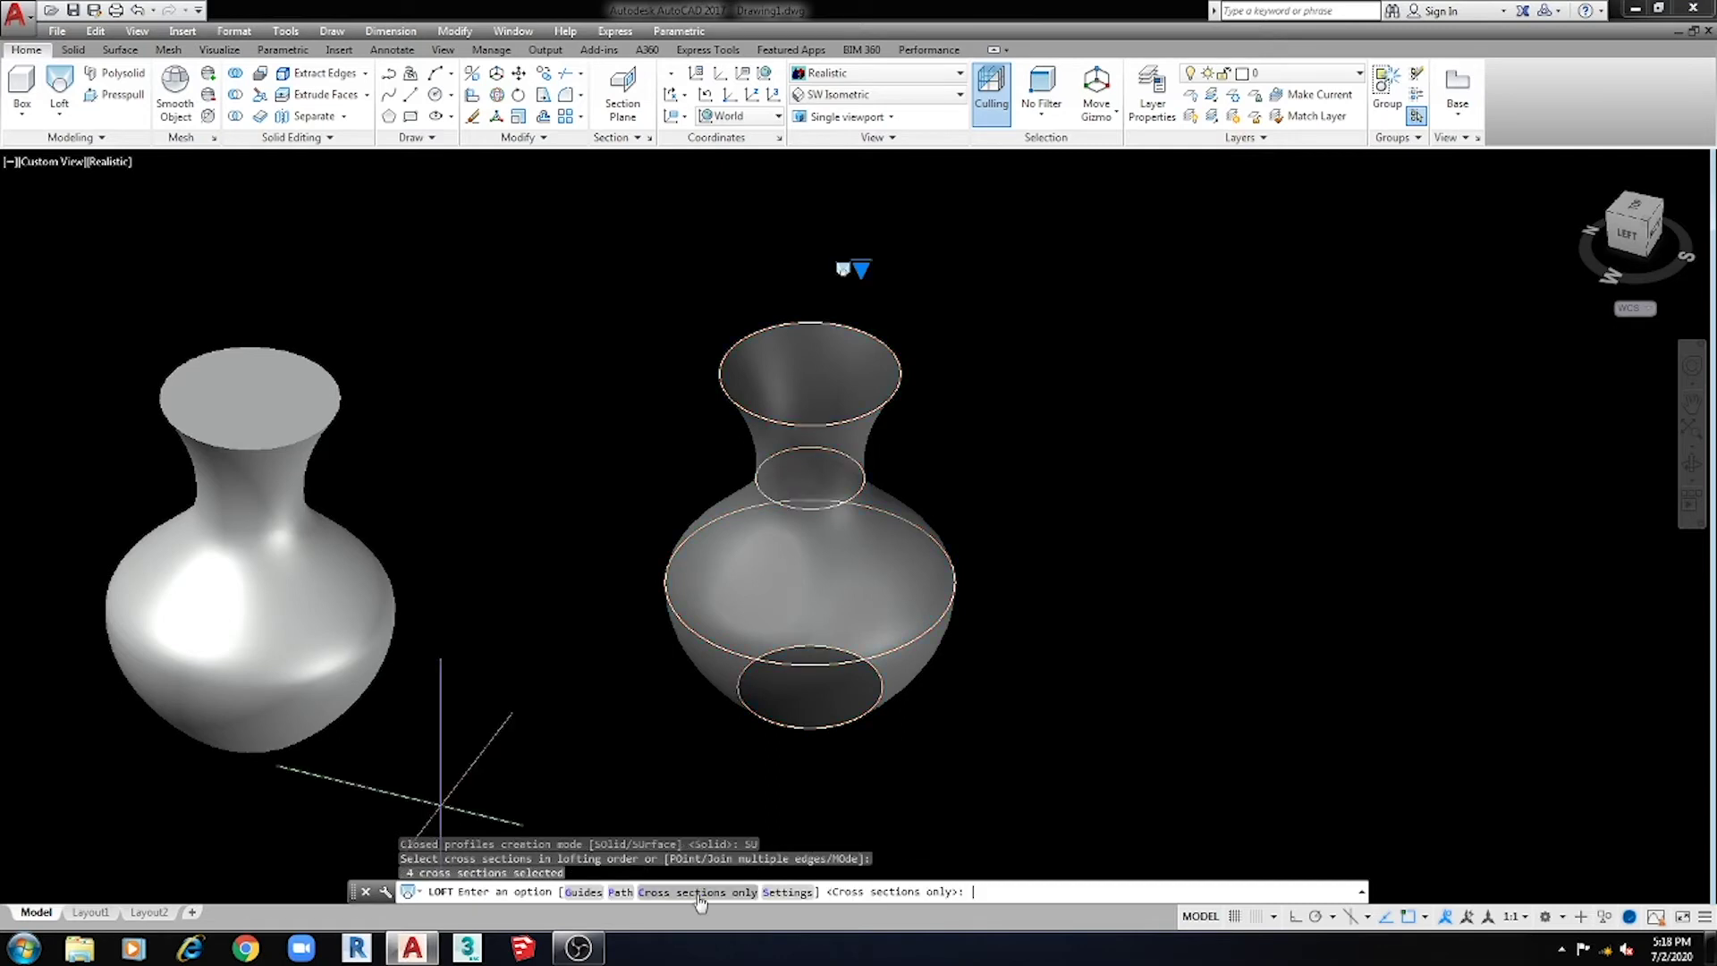
pyautogui.press('Return')
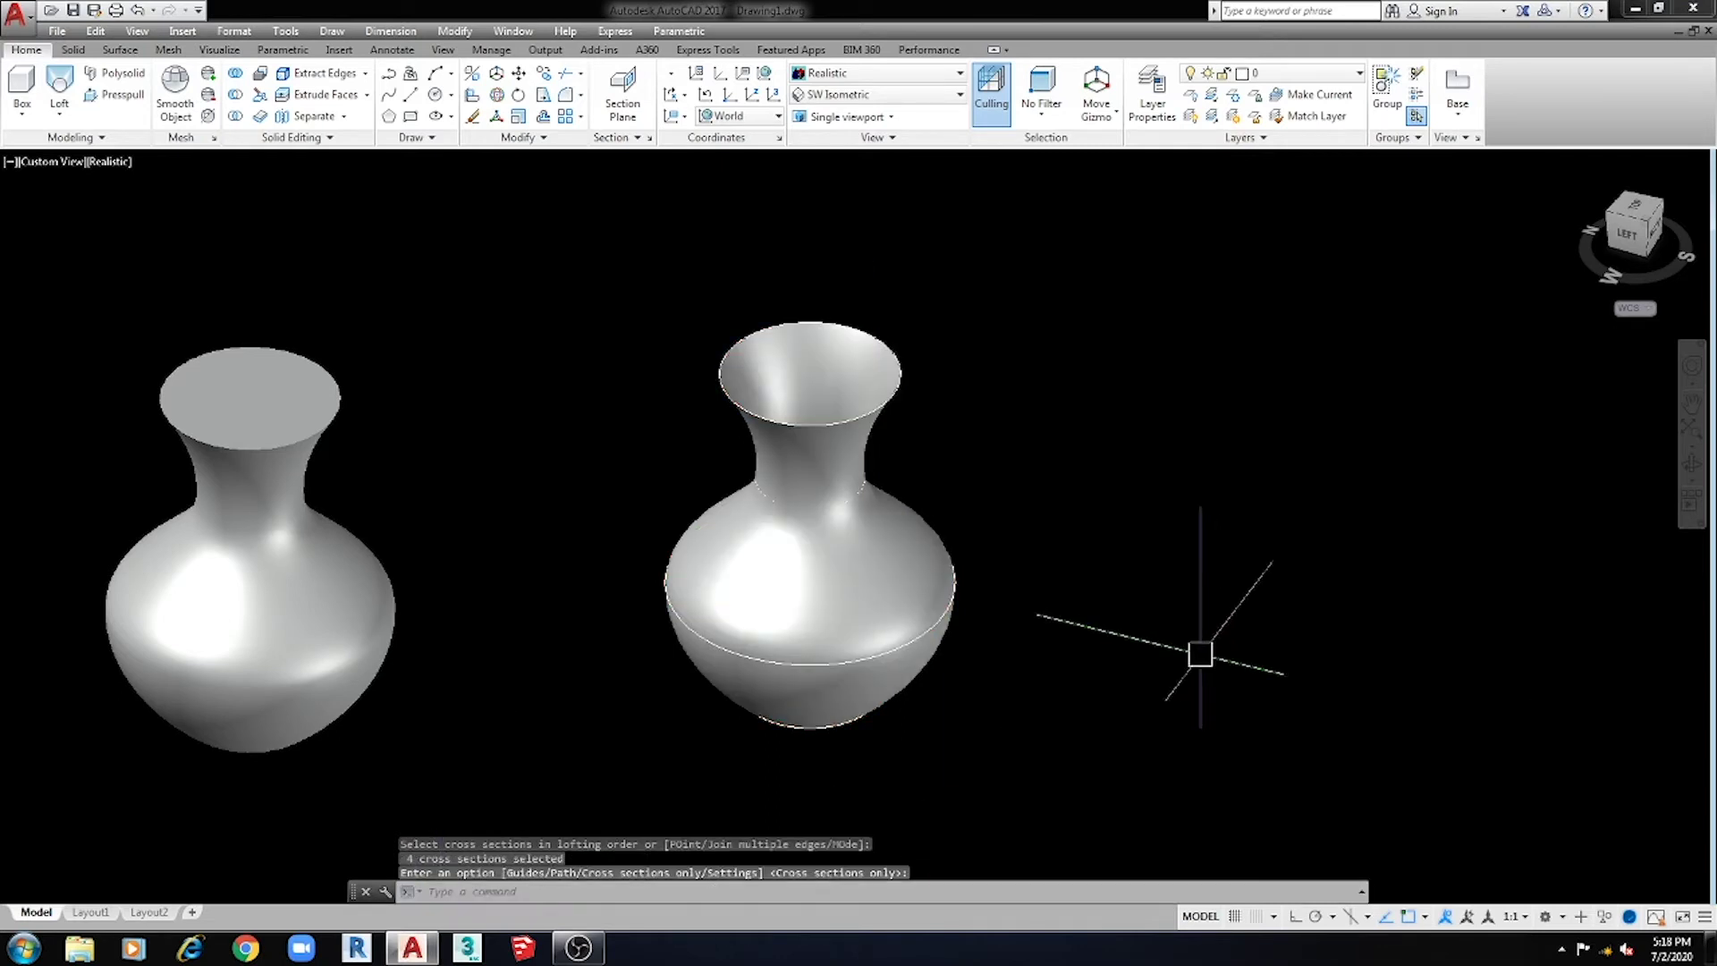
# Close the open bottom of the surface vase with a Surface Patch on its lowest circular edge.
pyautogui.keyDown('shift'); pyautogui.moveTo(1199, 652); pyautogui.dragTo(1132, 499, button='middle'); pyautogui.keyUp('shift')
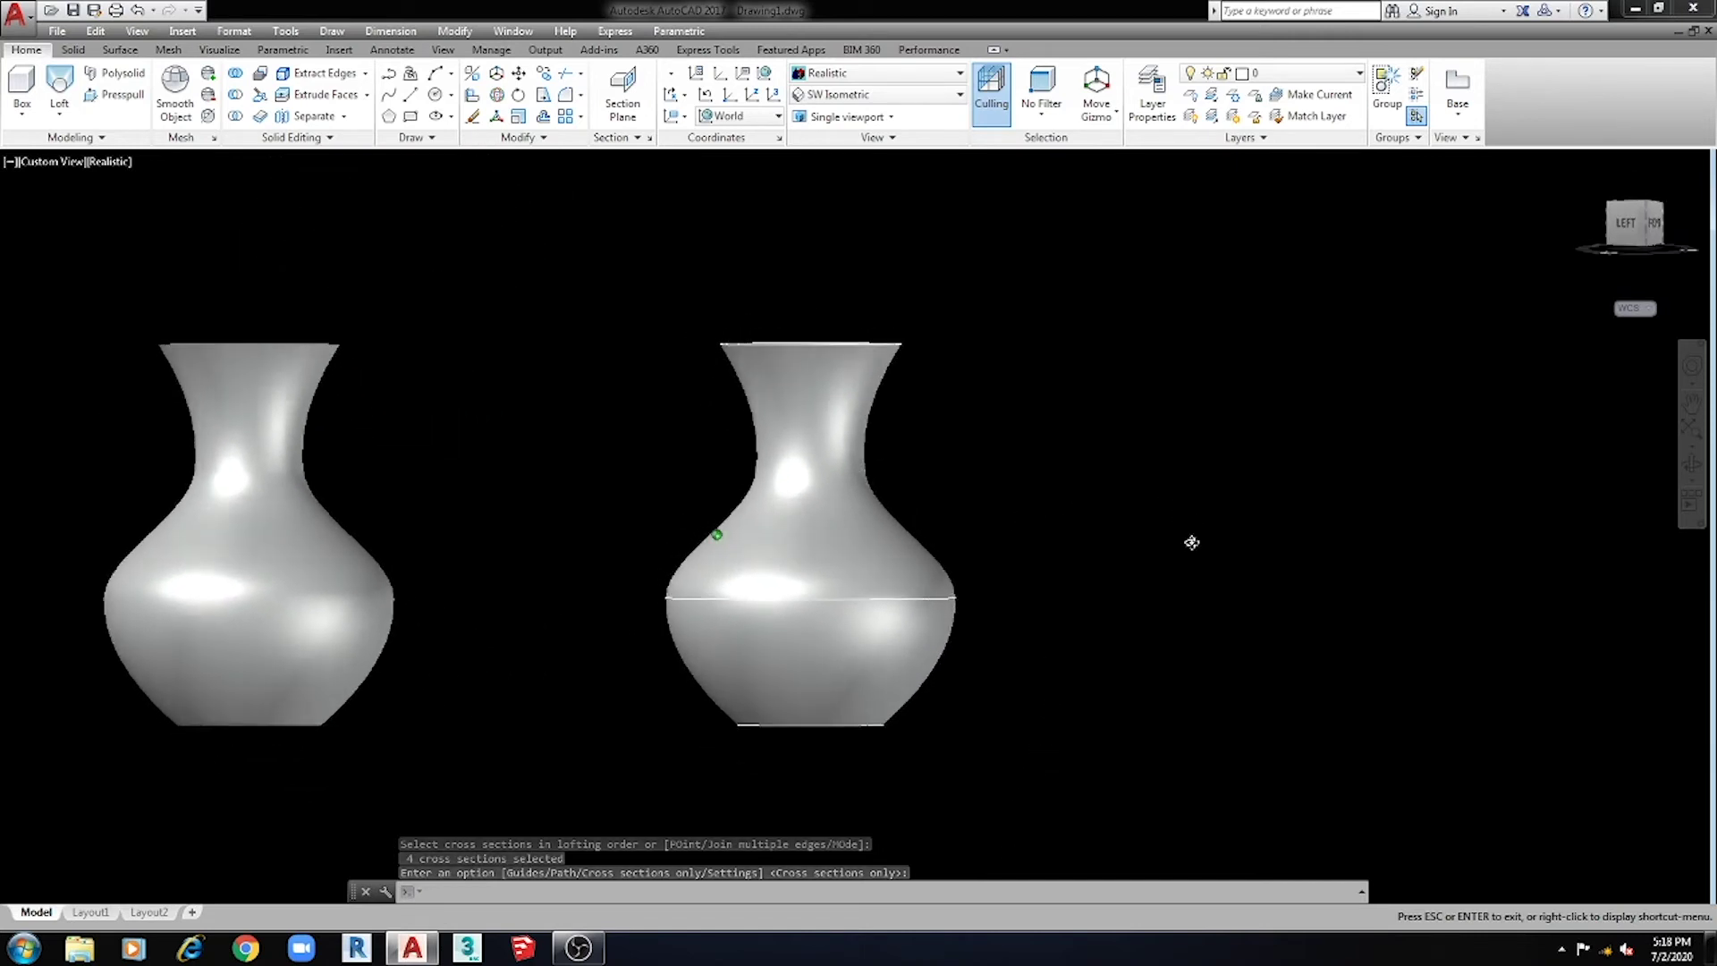
pyautogui.keyDown('shift'); pyautogui.moveTo(939, 641); pyautogui.dragTo(939, 486, button='middle'); pyautogui.keyUp('shift')
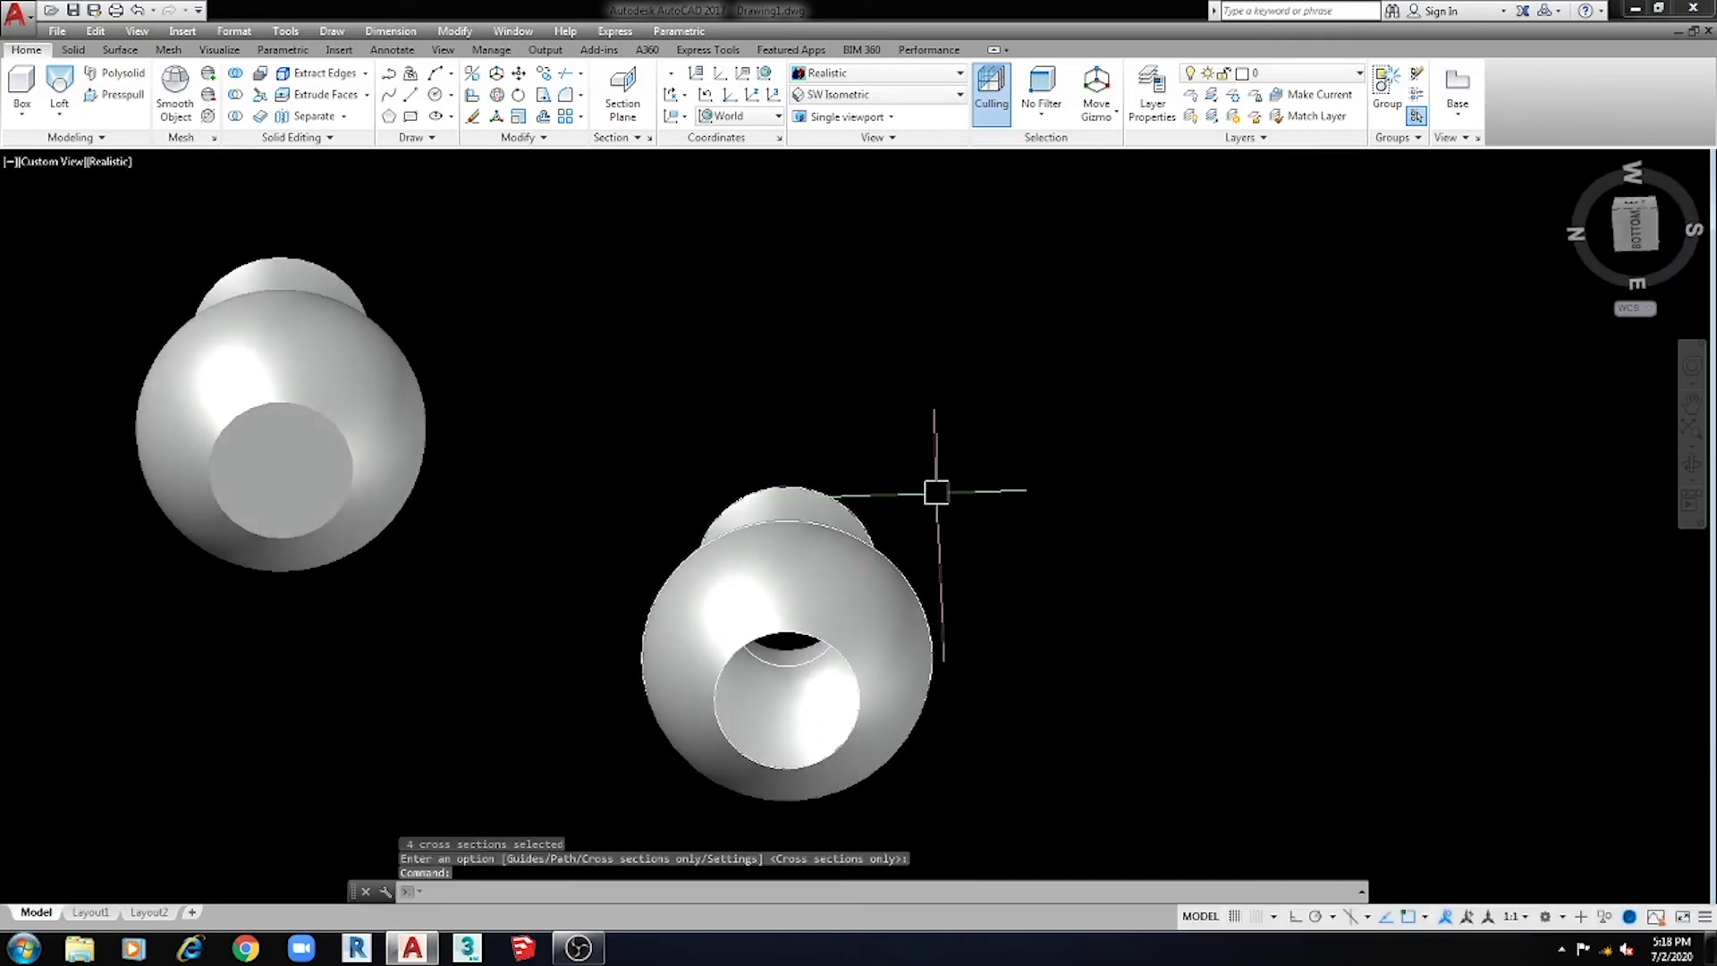
pyautogui.keyDown('shift'); pyautogui.moveTo(835, 817); pyautogui.dragTo(882, 601, button='middle'); pyautogui.keyUp('shift')
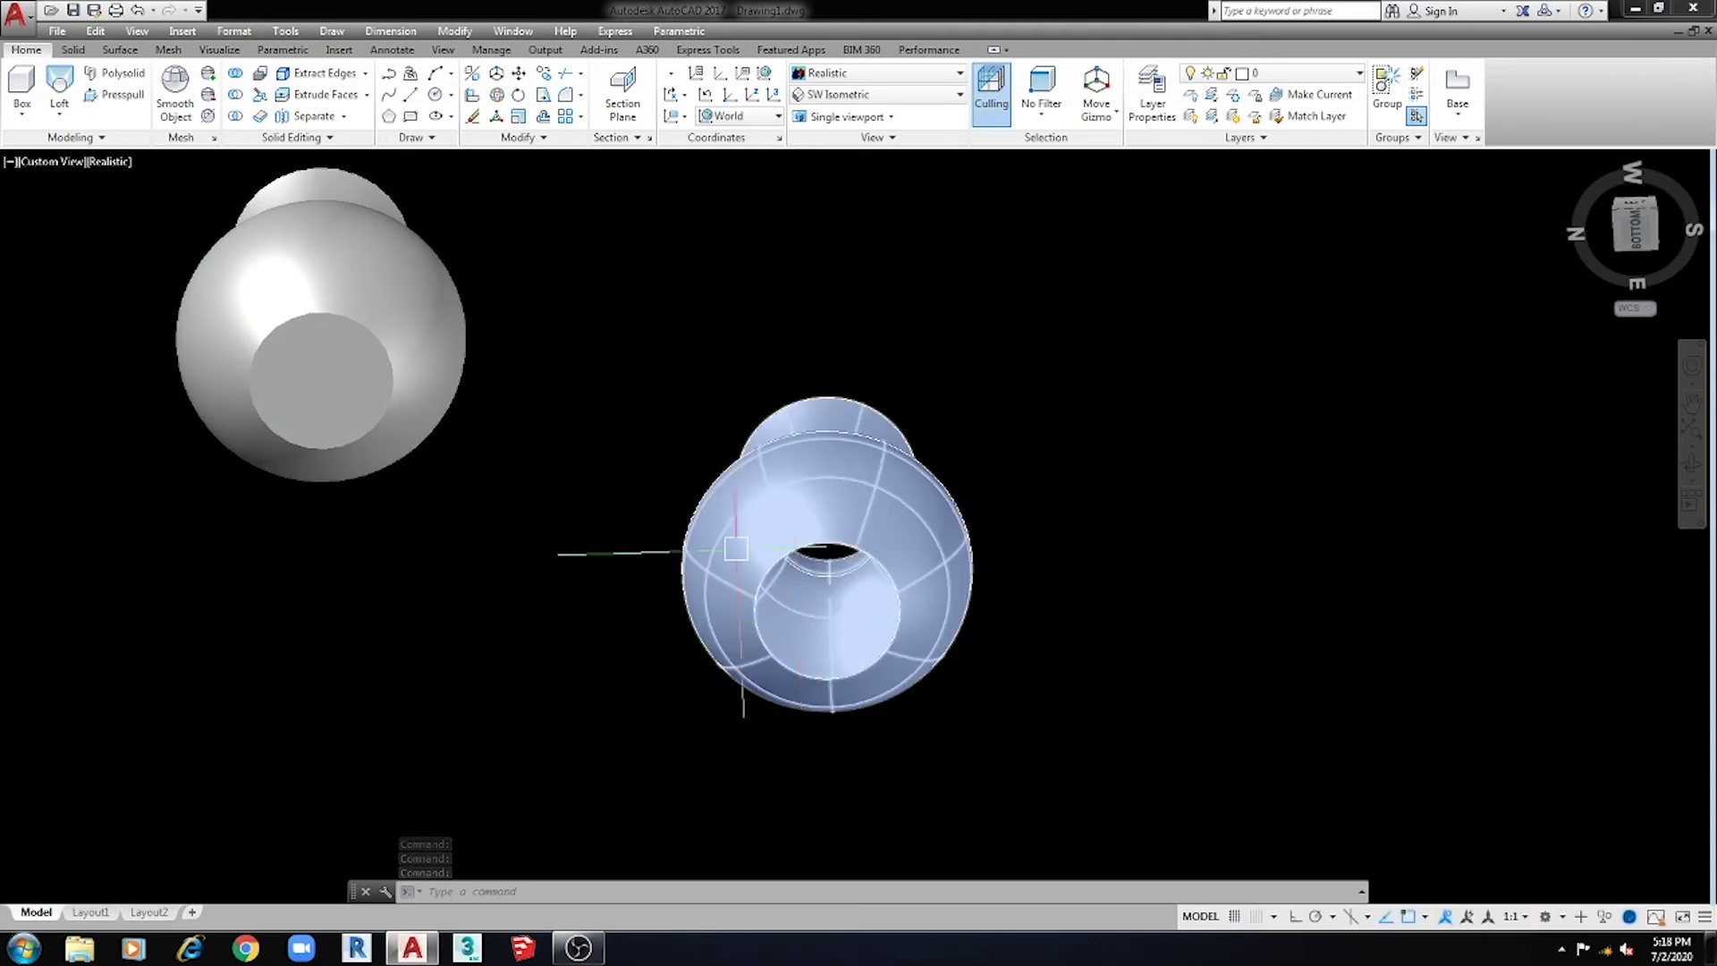
pyautogui.click(120, 50)
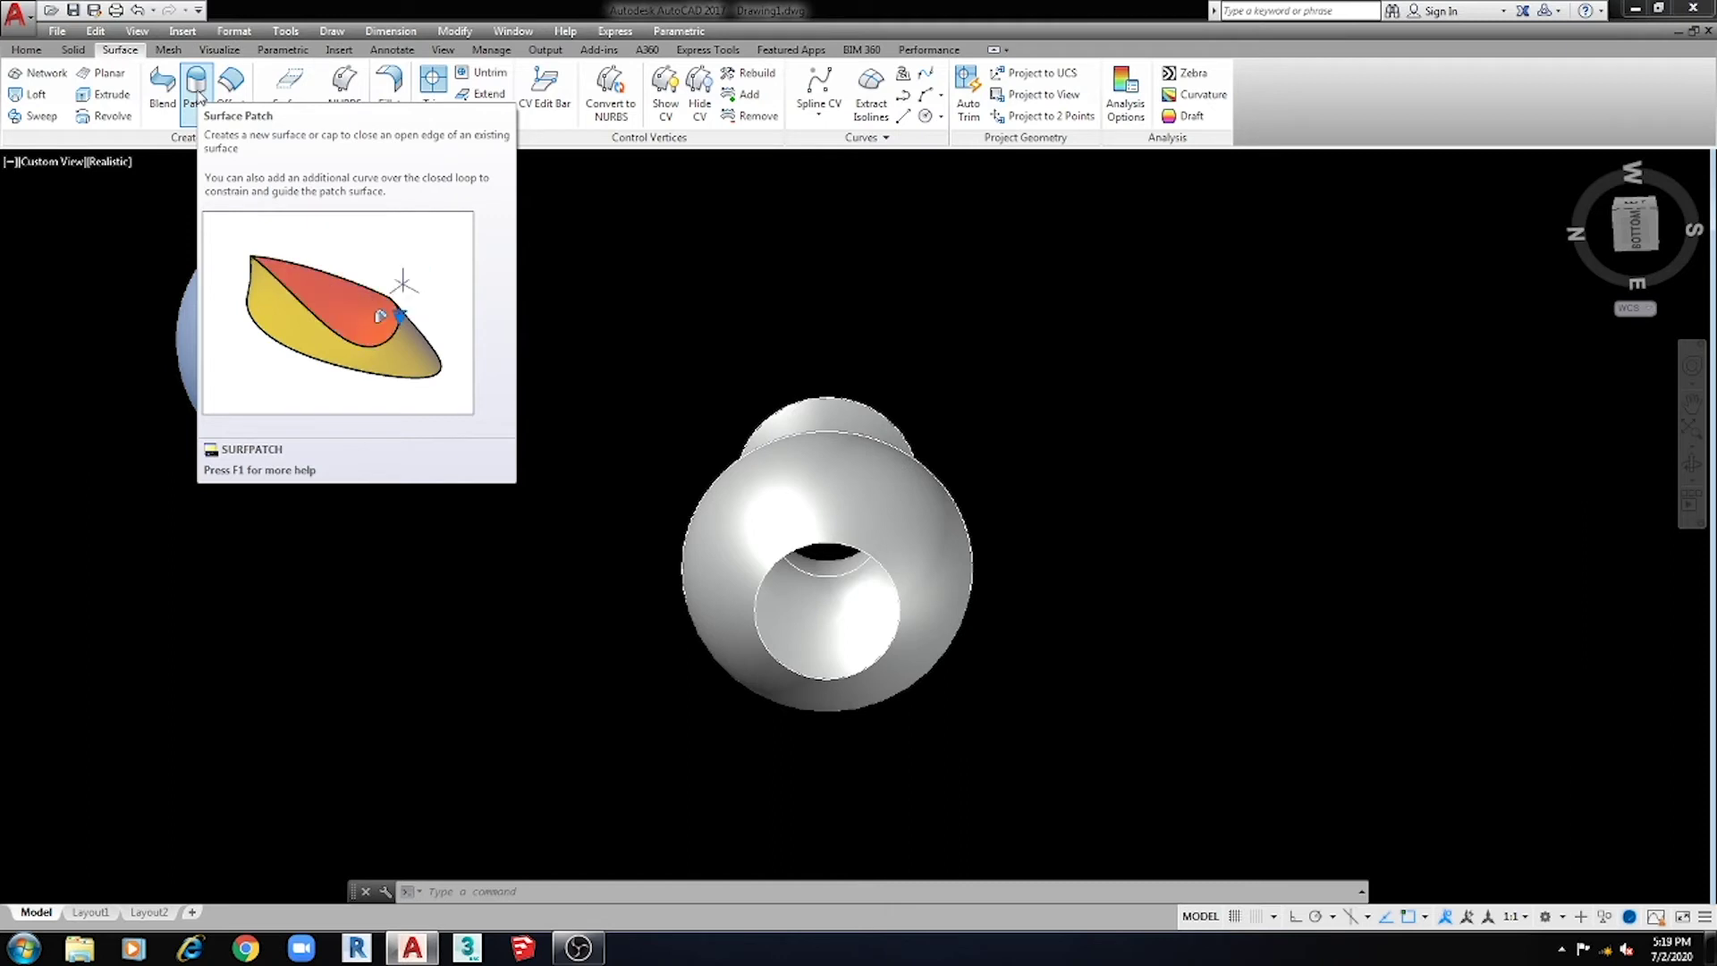
pyautogui.click(197, 89)
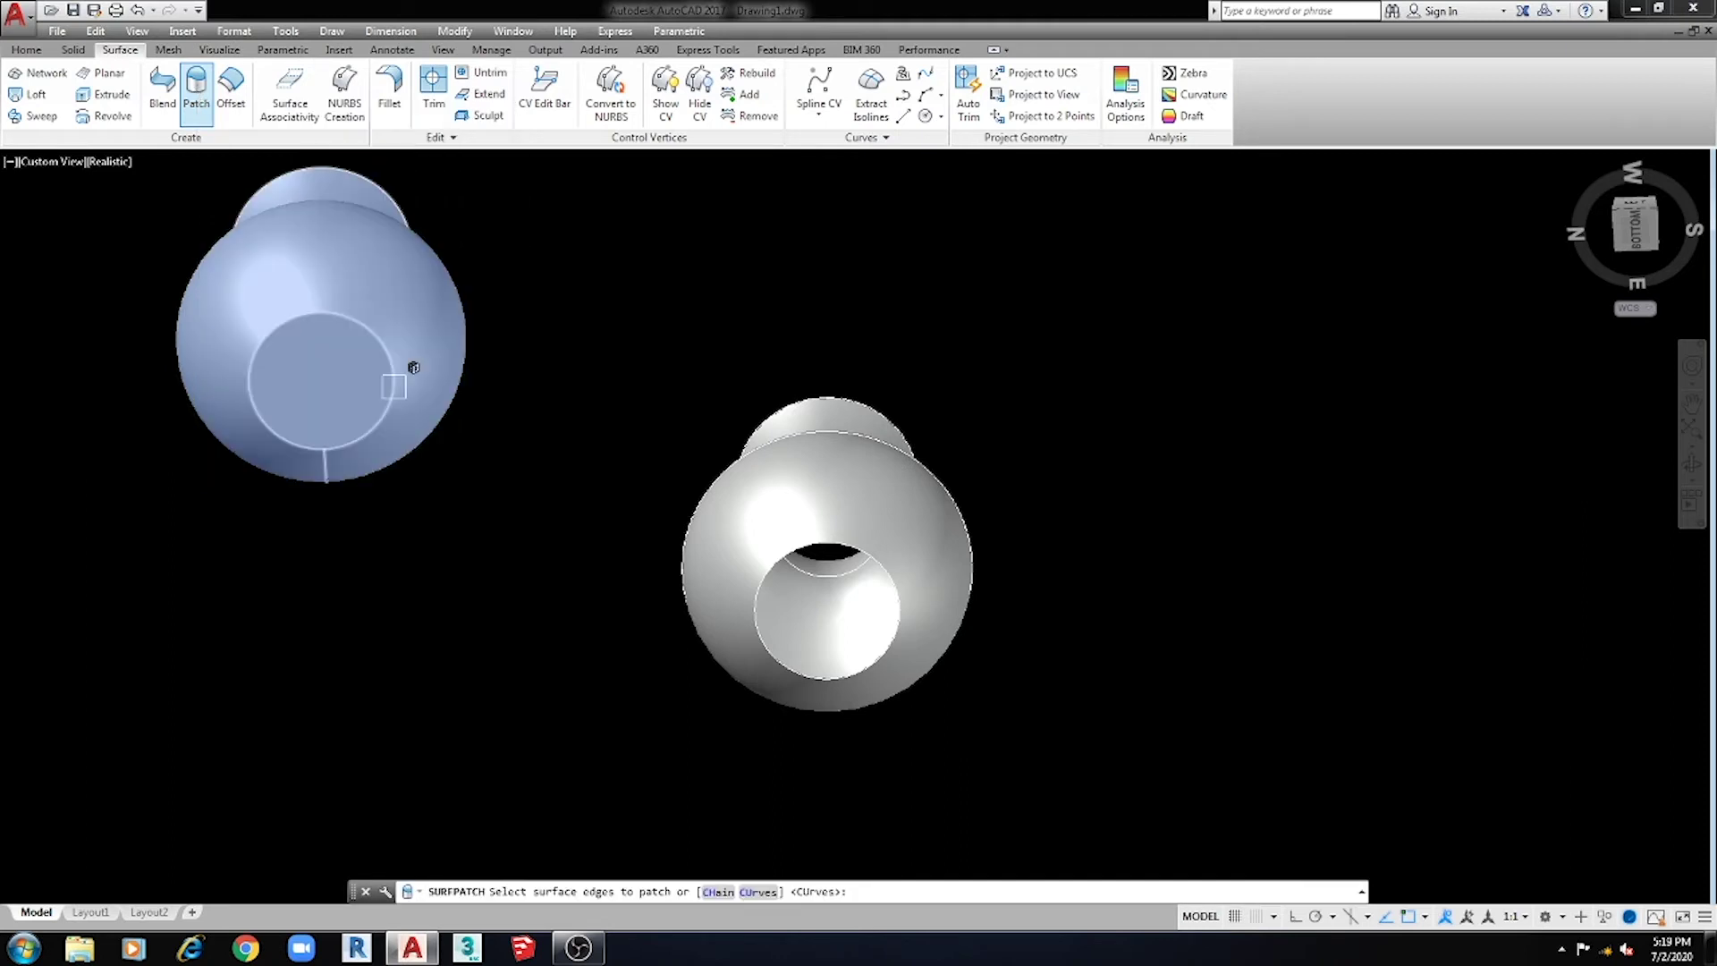
pyautogui.click(782, 671)
pyautogui.press('Return')
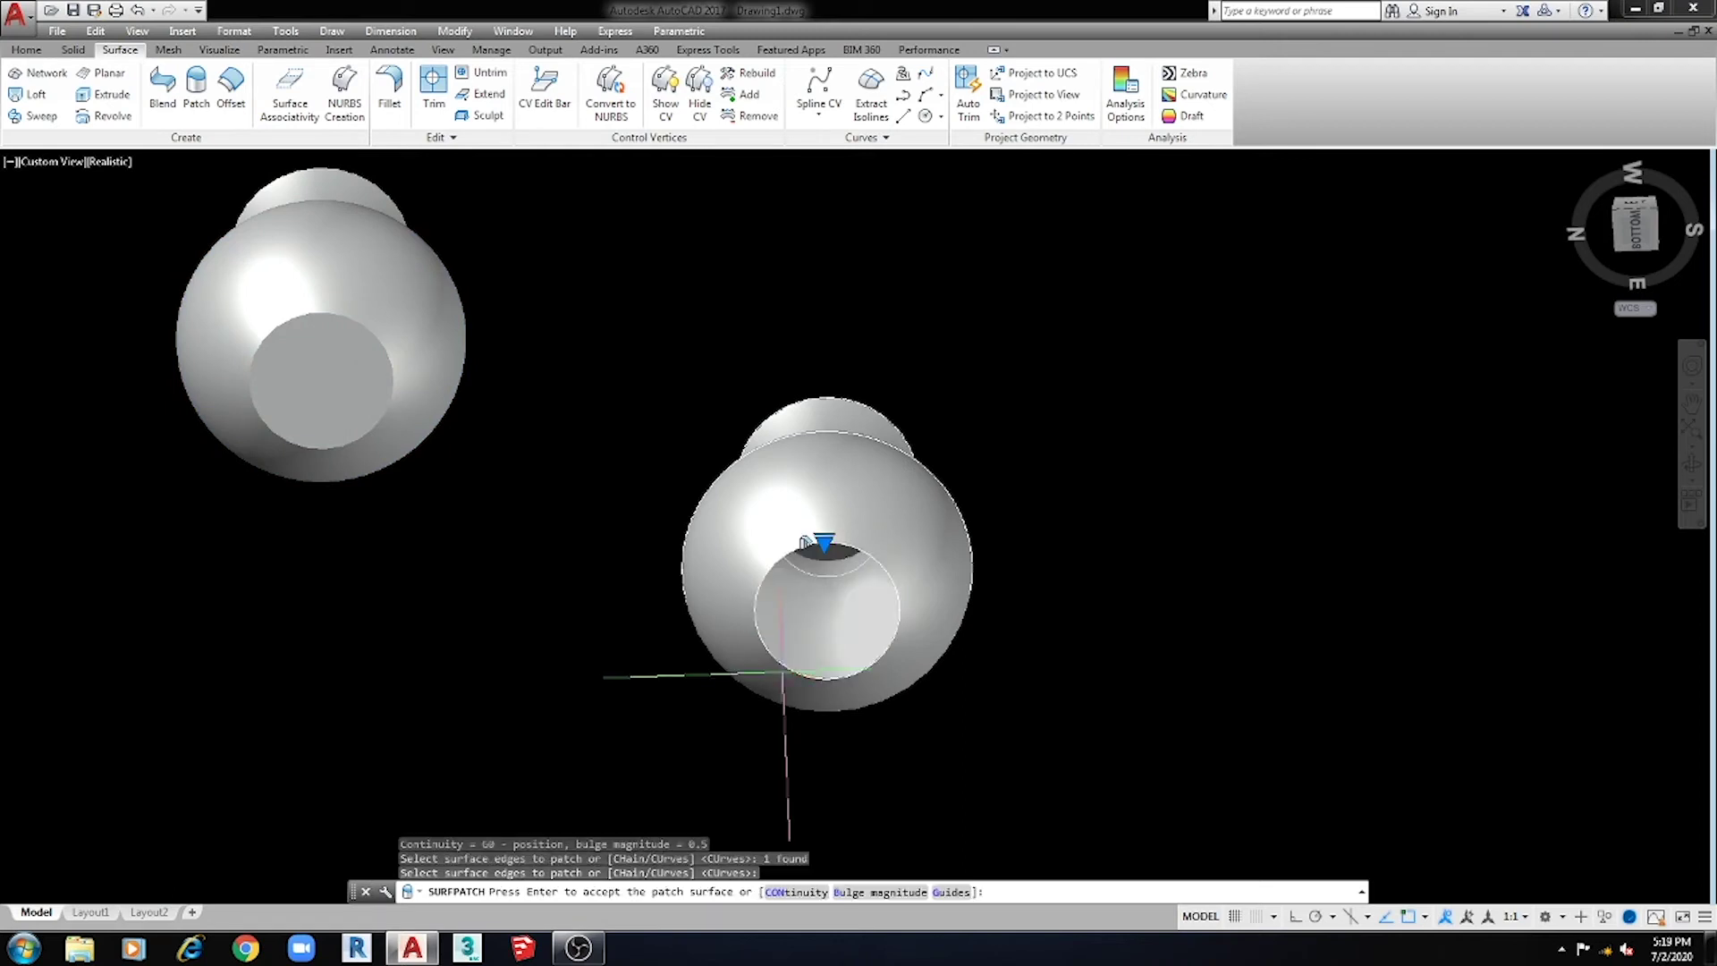
pyautogui.press('Return')
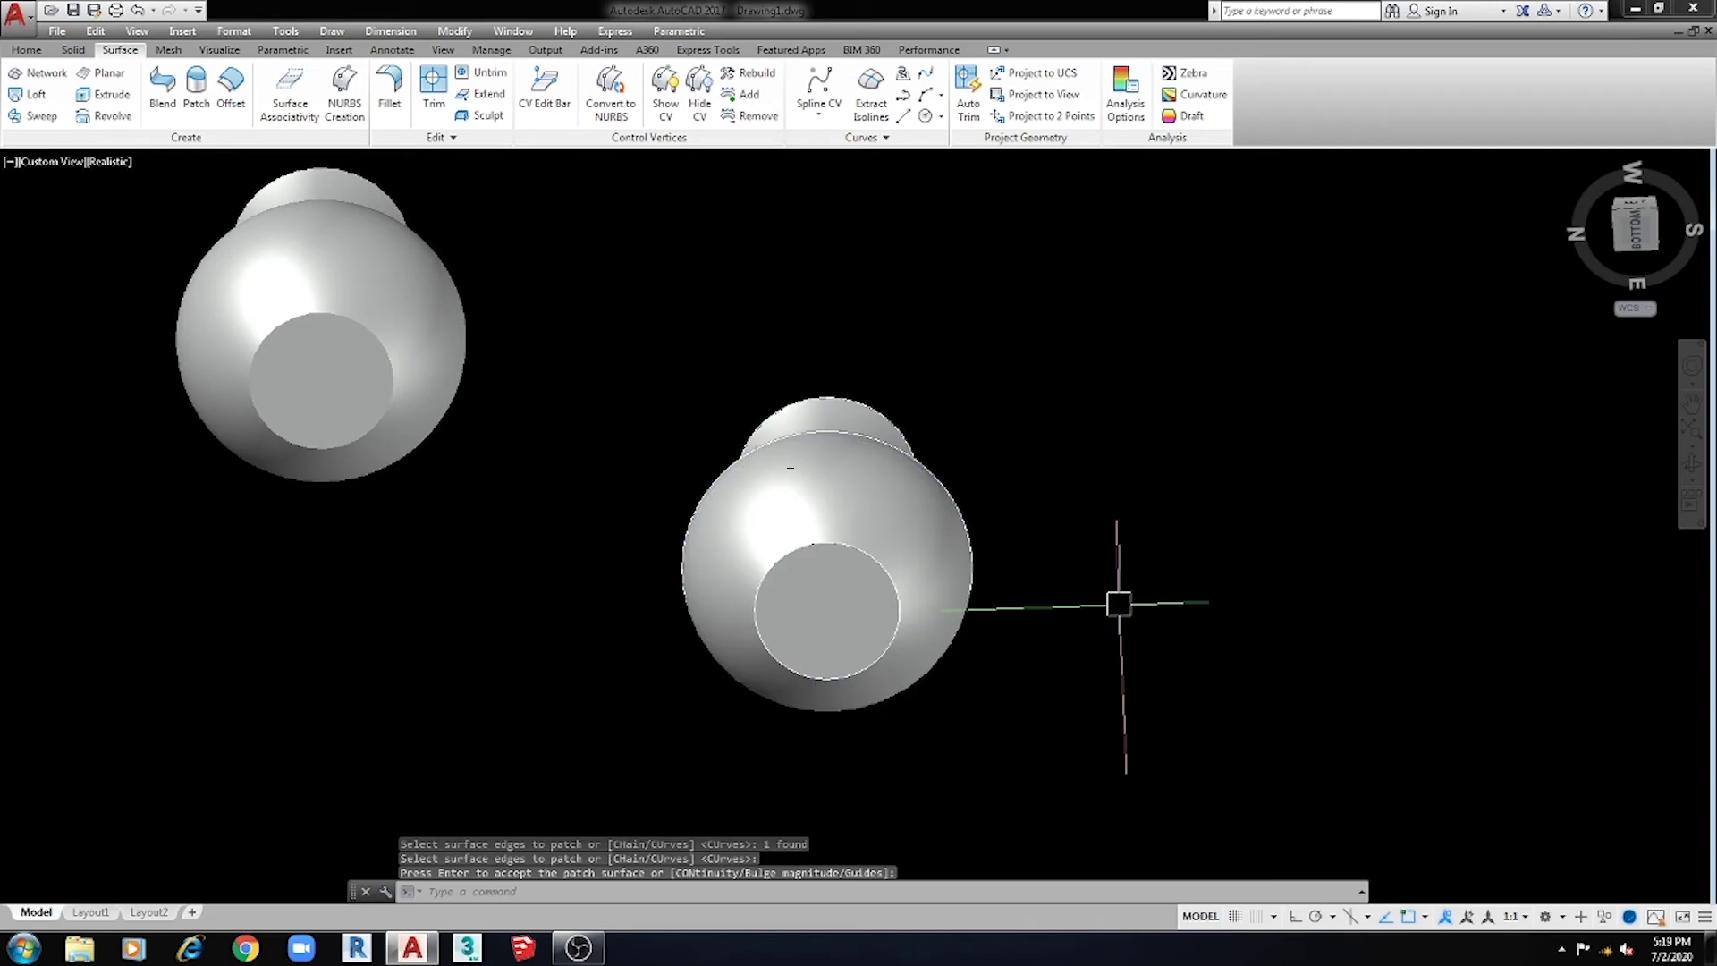
# Thicken the lofted body of the surface vase with a thickness of .2.
pyautogui.keyDown('shift'); pyautogui.moveTo(830, 565); pyautogui.dragTo(936, 770, button='middle'); pyautogui.keyUp('shift')
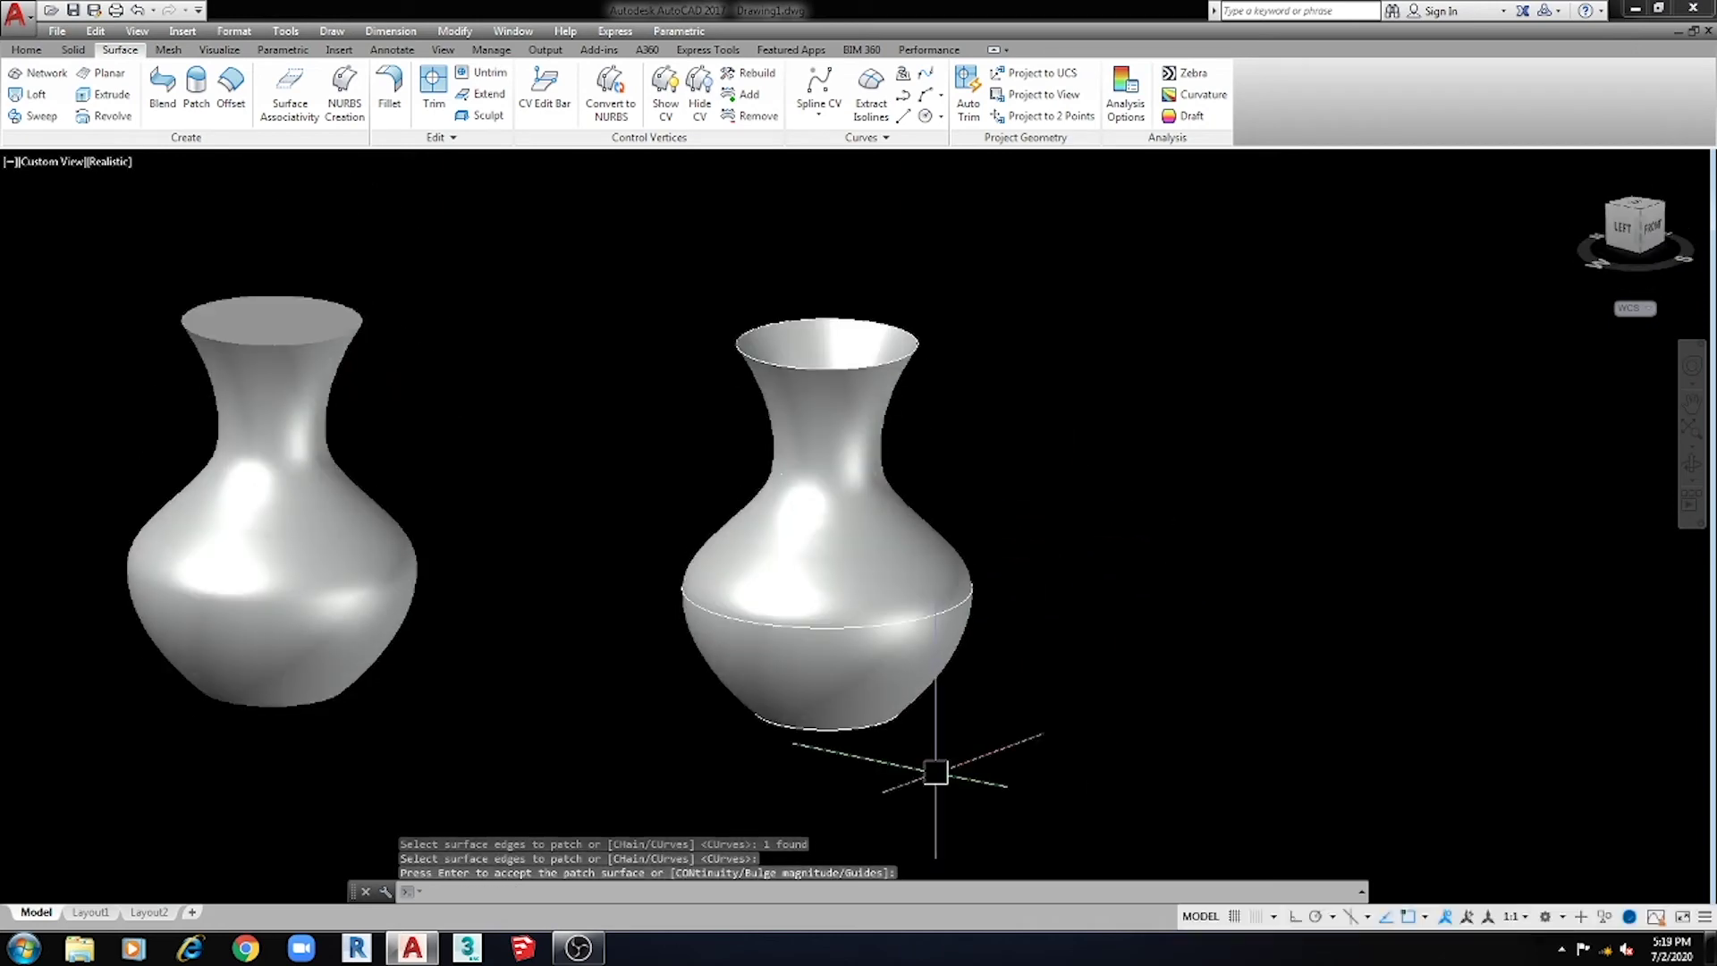
pyautogui.scroll(4, 908, 364)
pyautogui.keyDown('shift'); pyautogui.moveTo(928, 421); pyautogui.dragTo(874, 567, button='middle'); pyautogui.keyUp('shift')
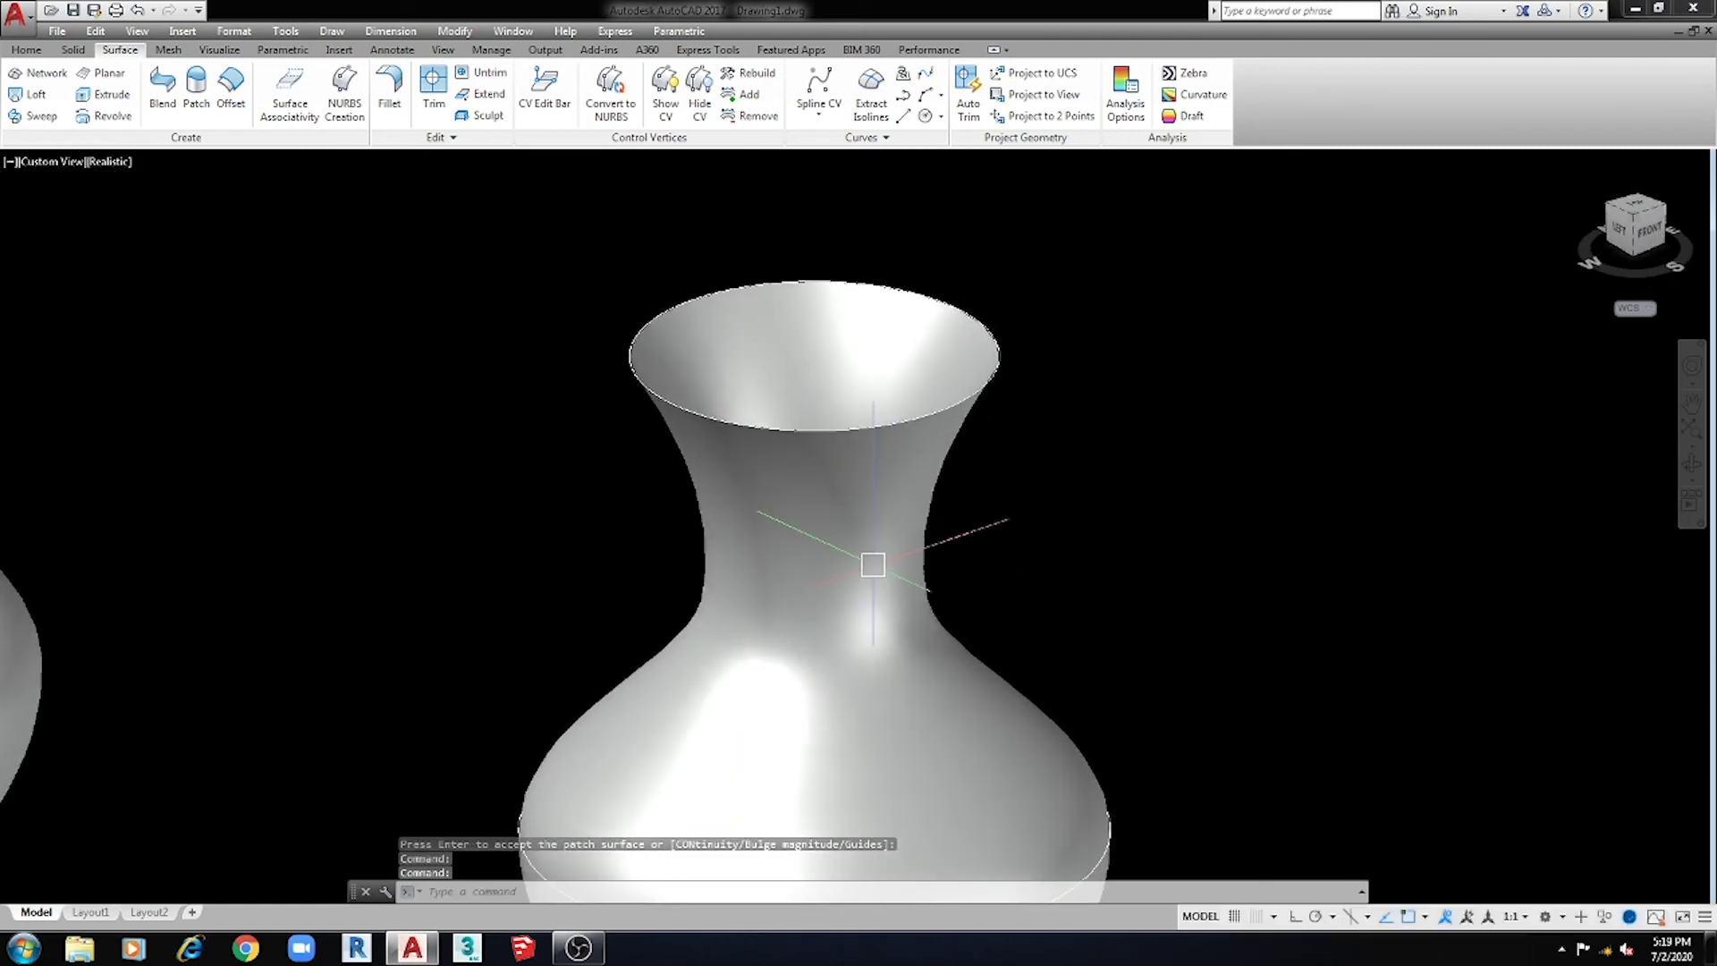
pyautogui.click(26, 50)
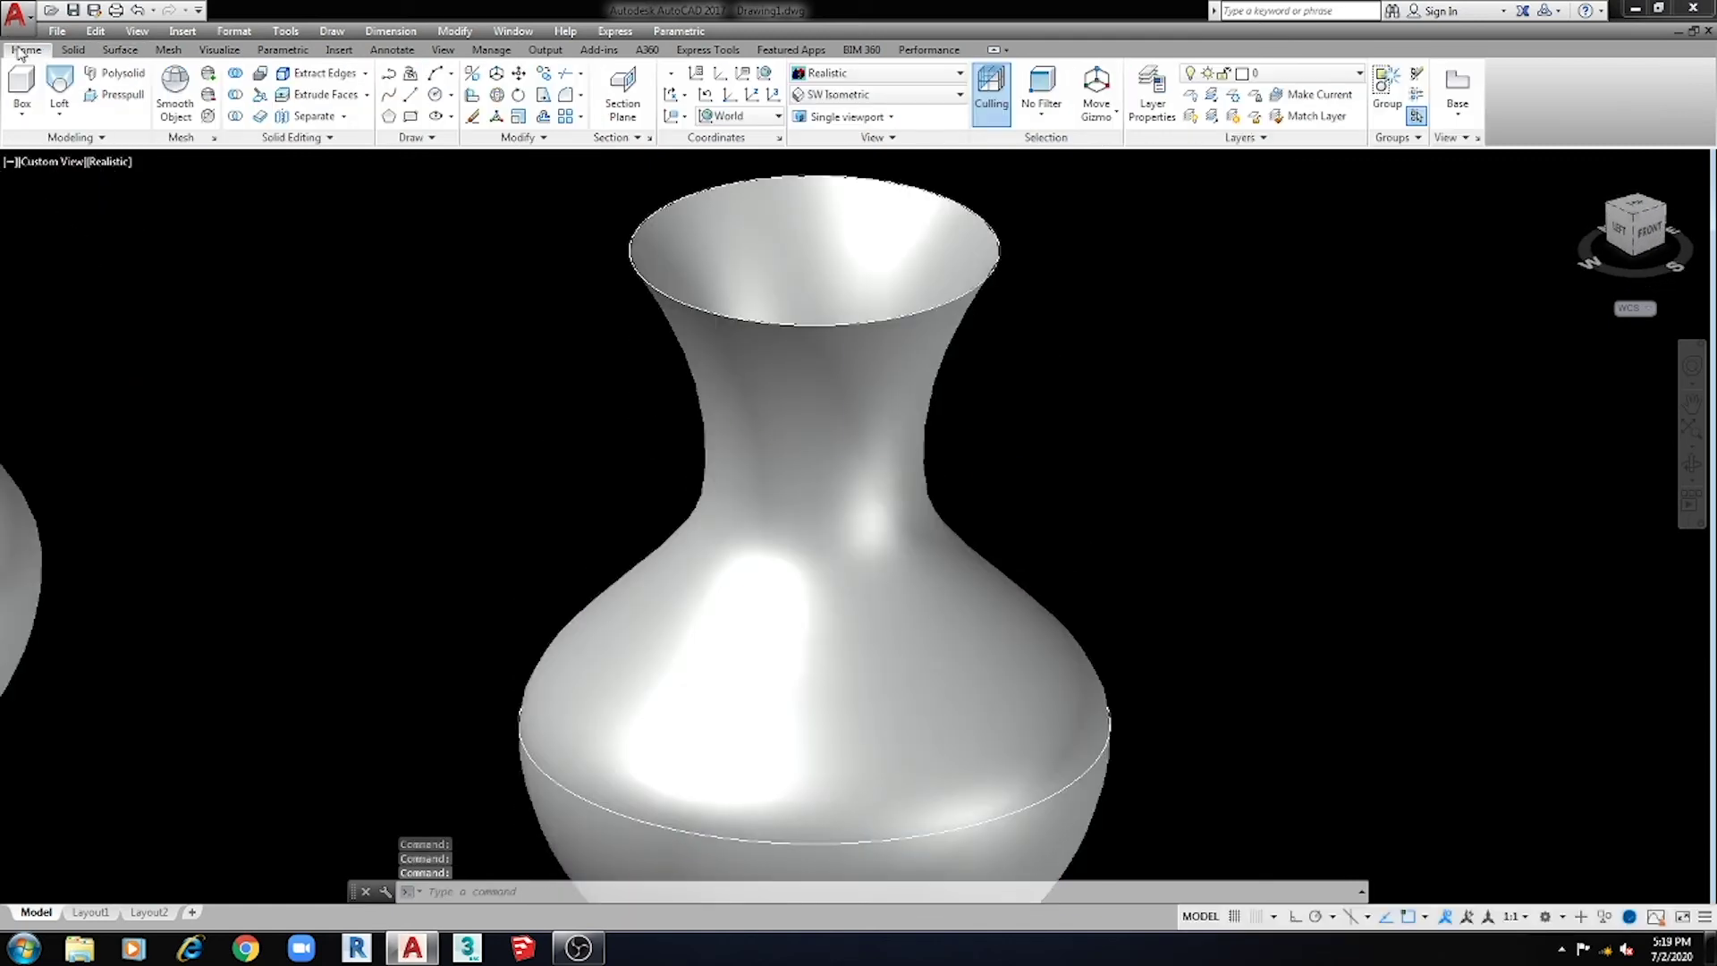
pyautogui.click(260, 116)
pyautogui.click(926, 441)
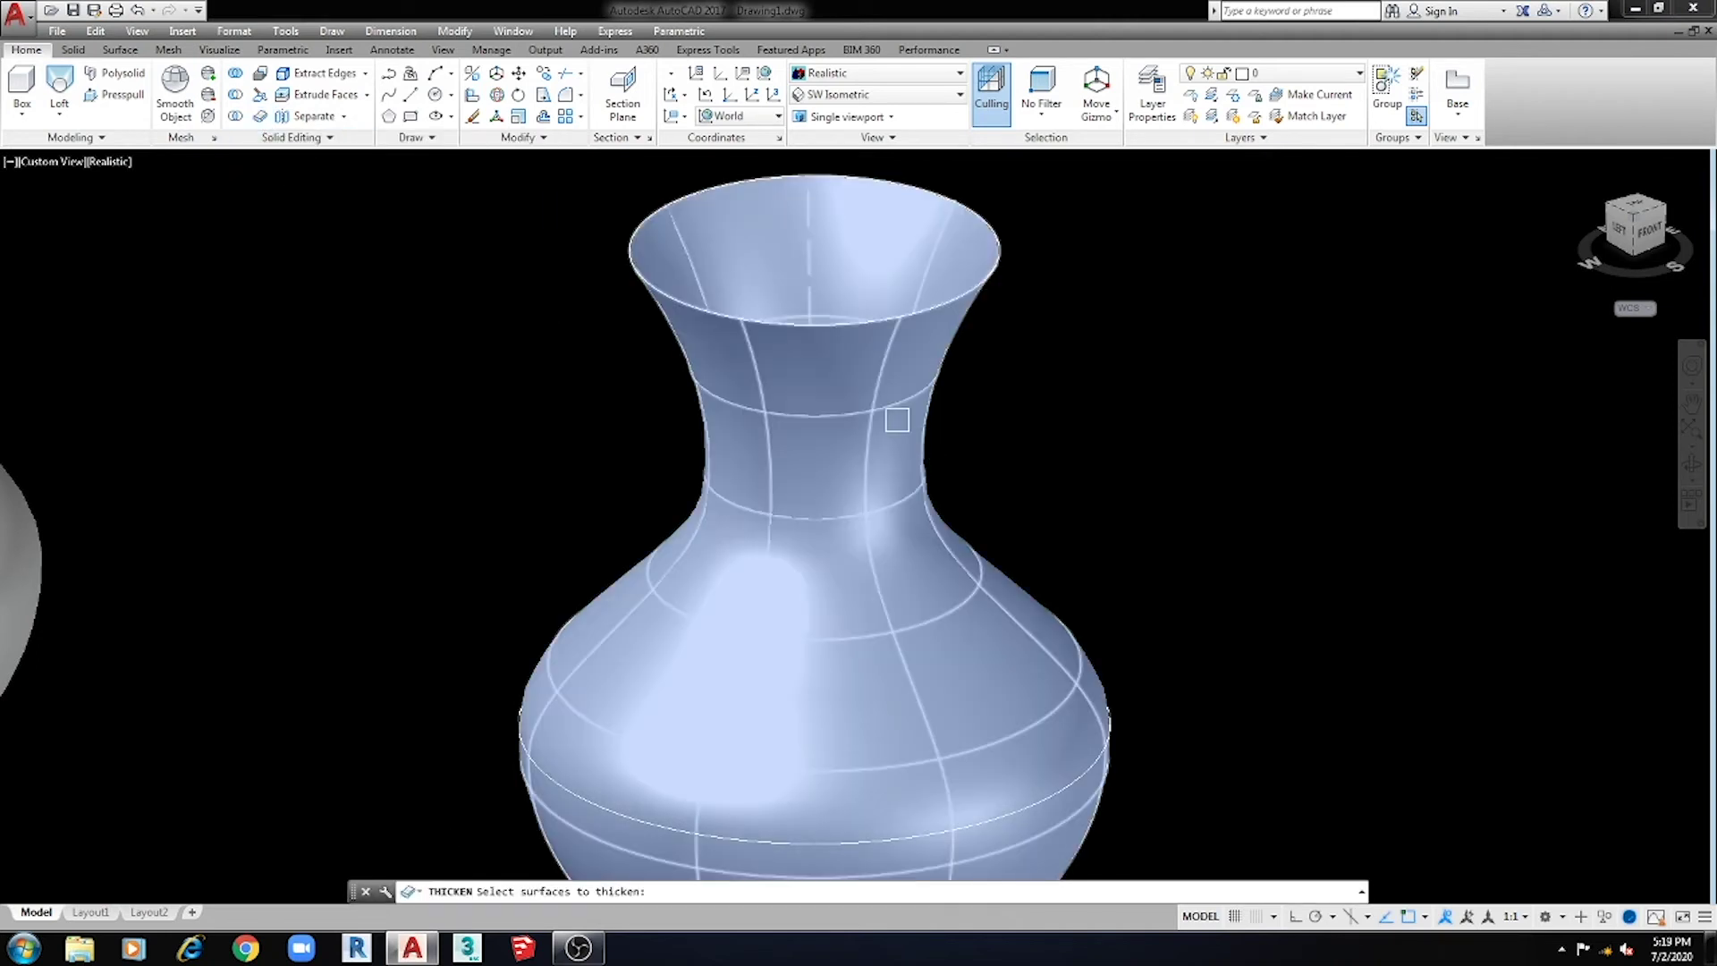
pyautogui.click(897, 419)
pyautogui.press('Return')
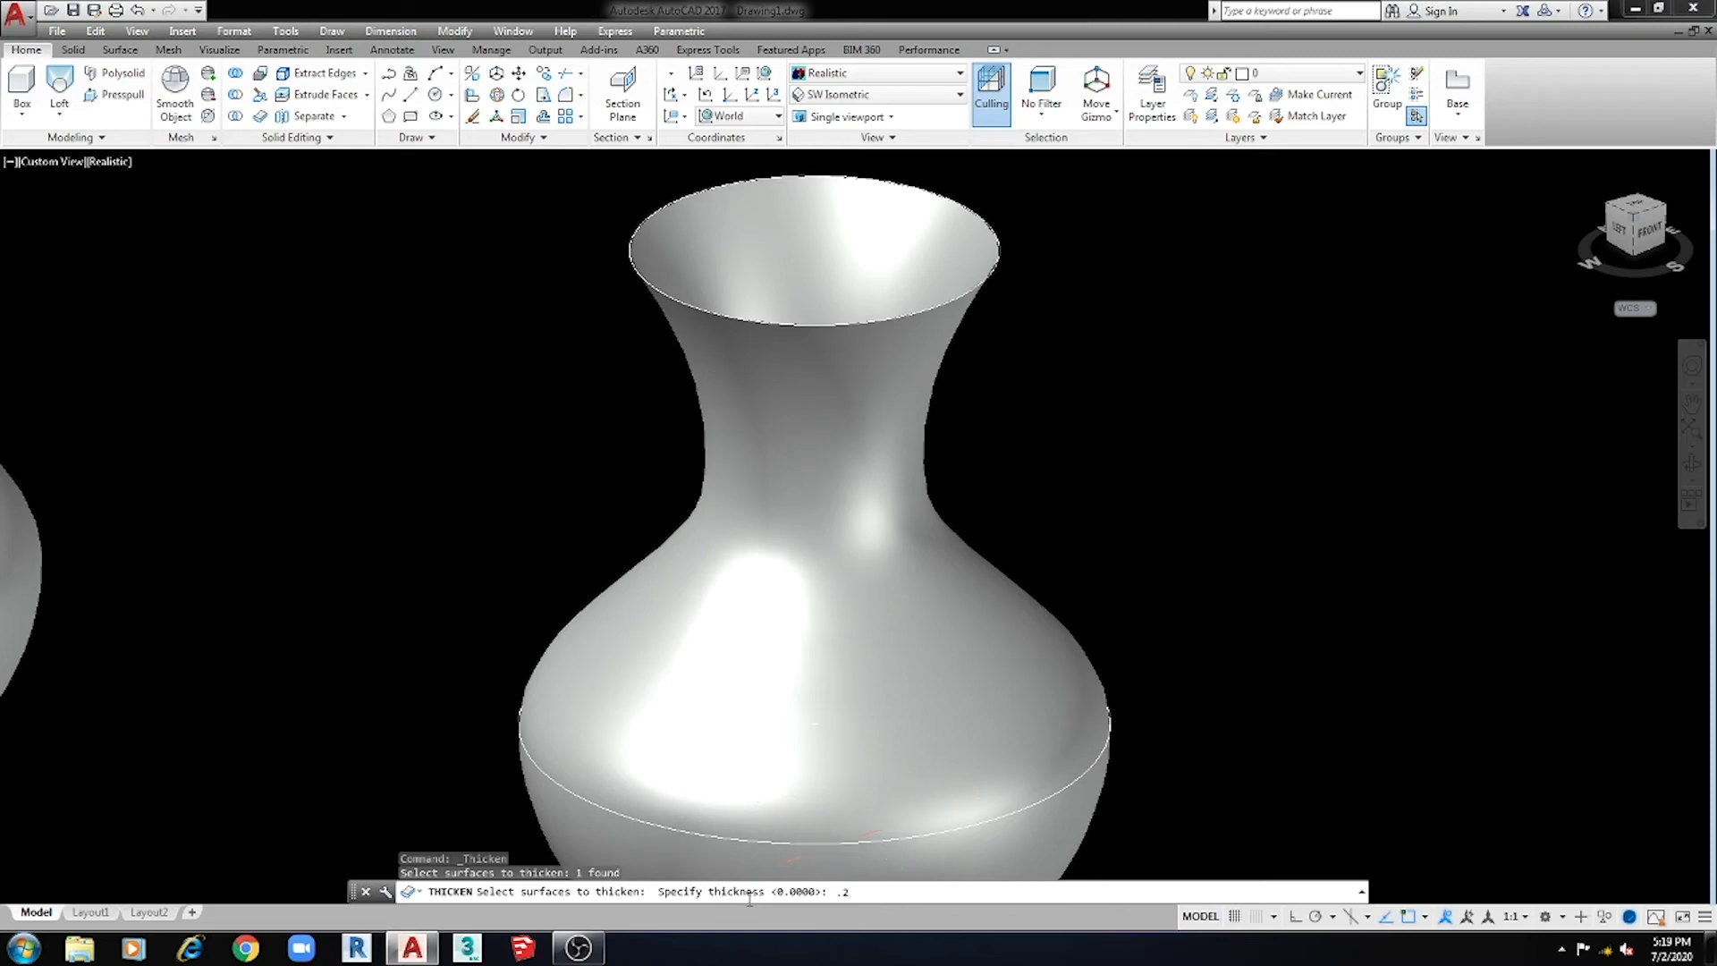
pyautogui.write('.2')
pyautogui.press('Return')
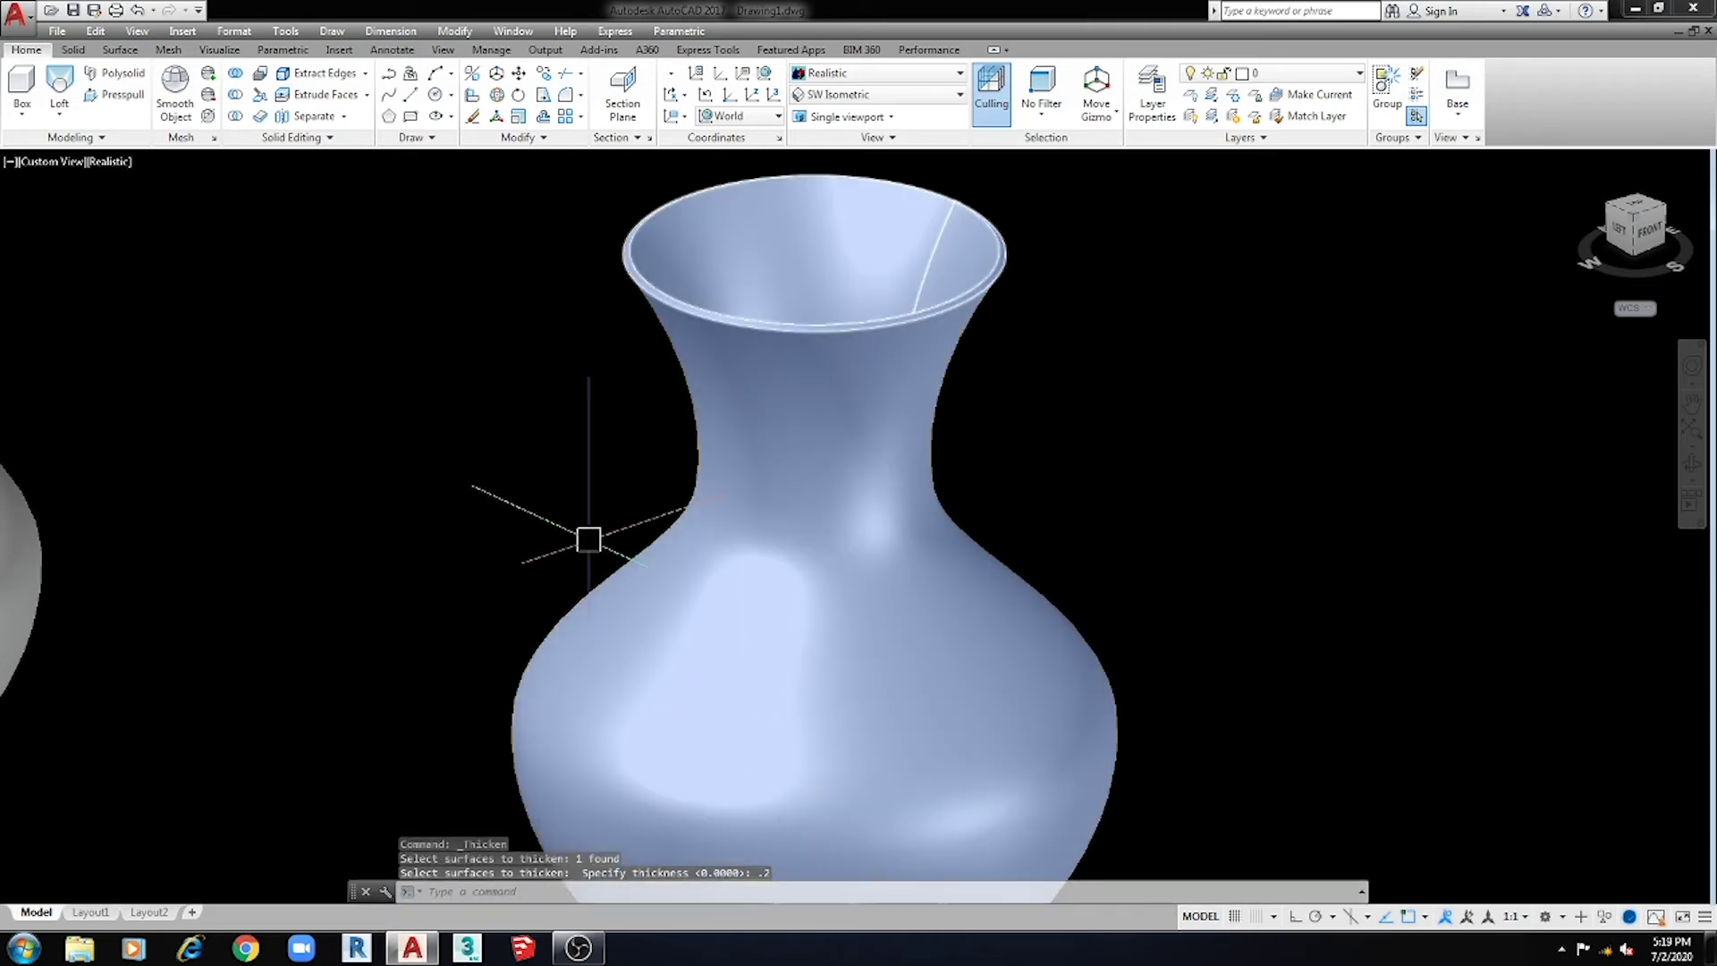
# Erase the solid vase beside the thickened vase.
pyautogui.scroll(-4, 630, 523)
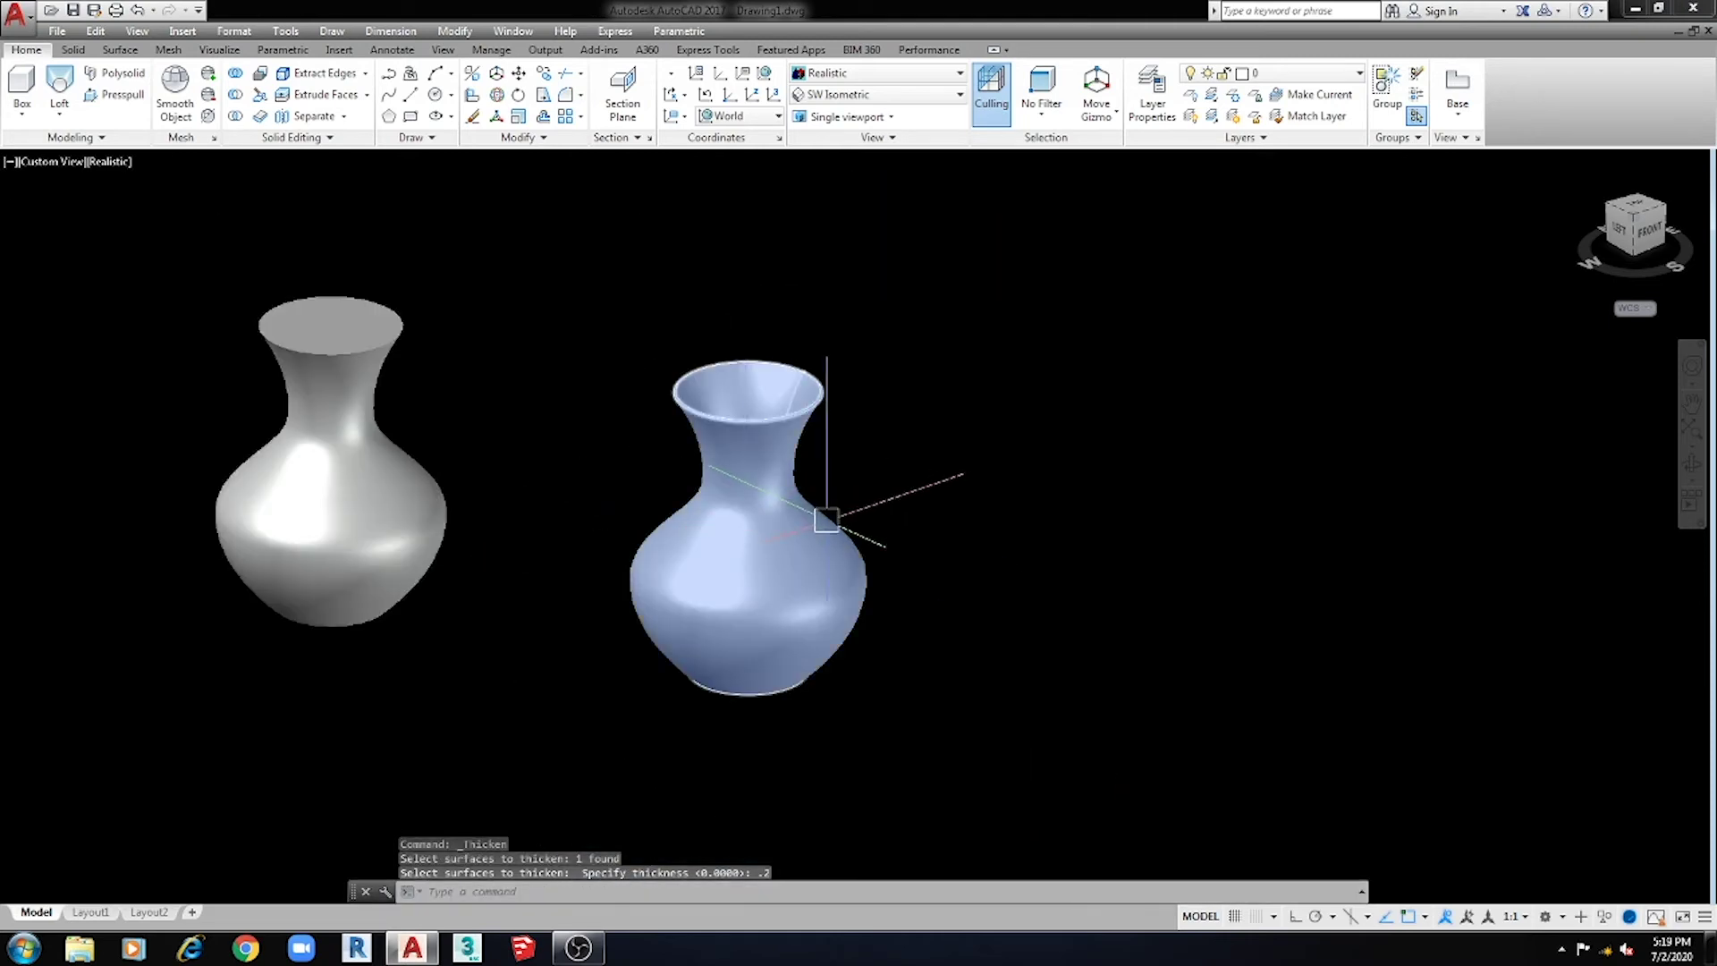
pyautogui.keyDown('shift'); pyautogui.moveTo(826, 519); pyautogui.dragTo(816, 560, button='middle'); pyautogui.keyUp('shift')
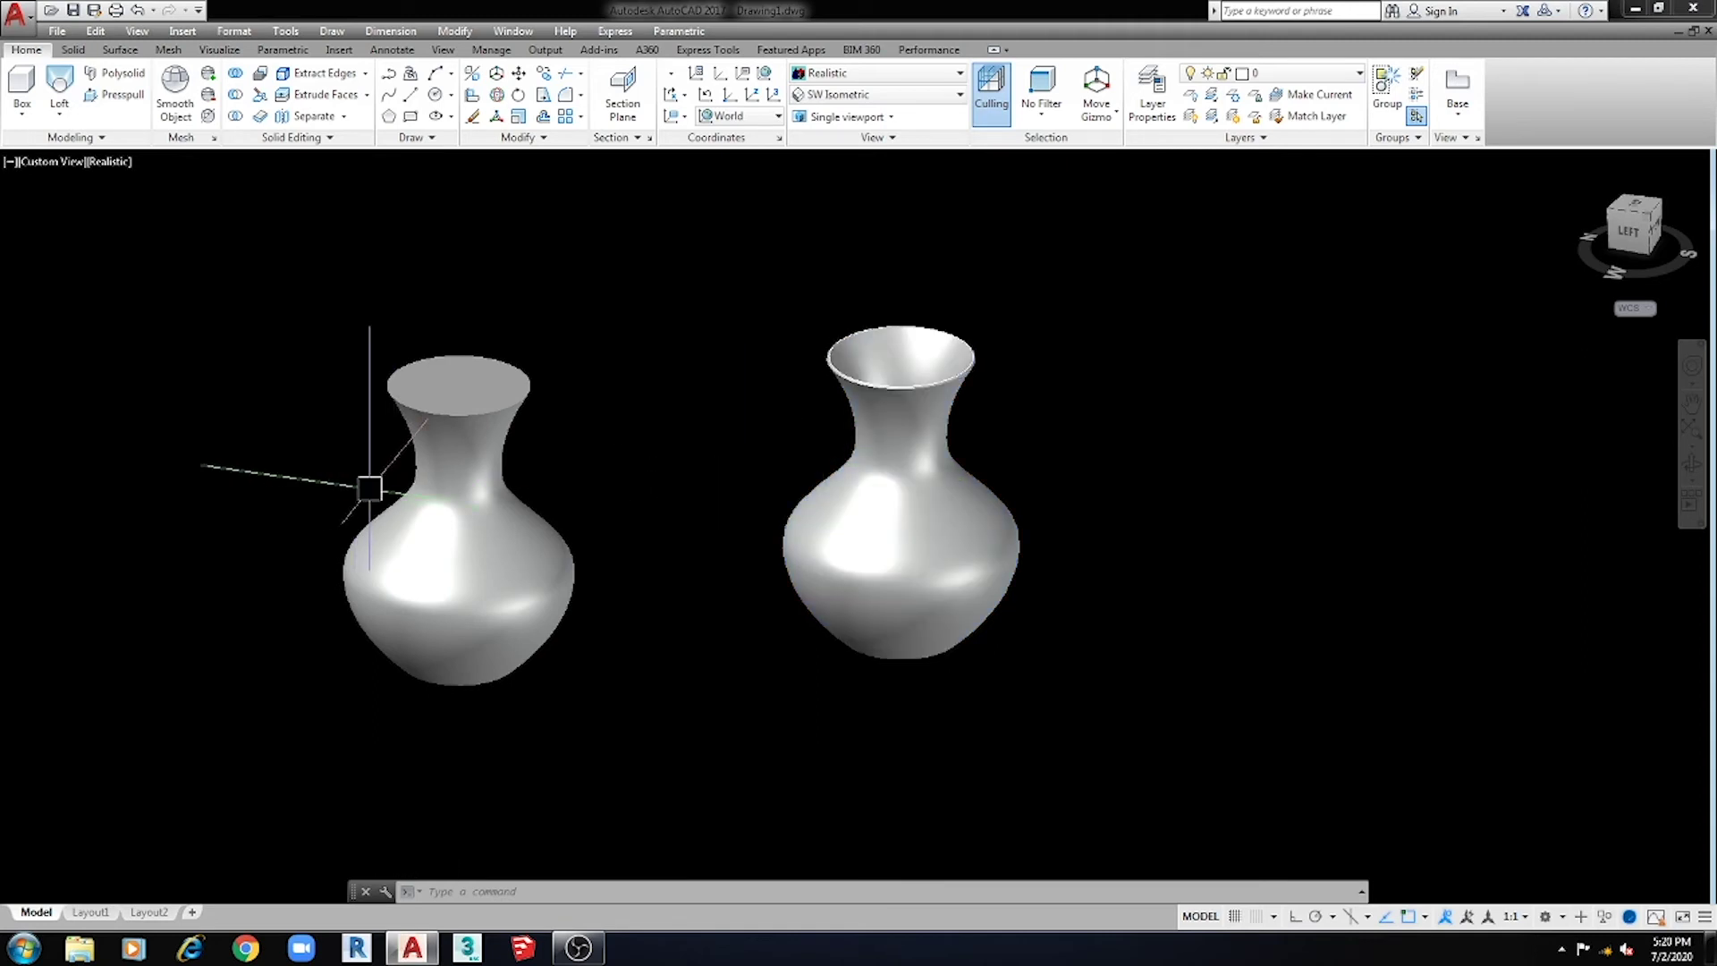
pyautogui.click(501, 565)
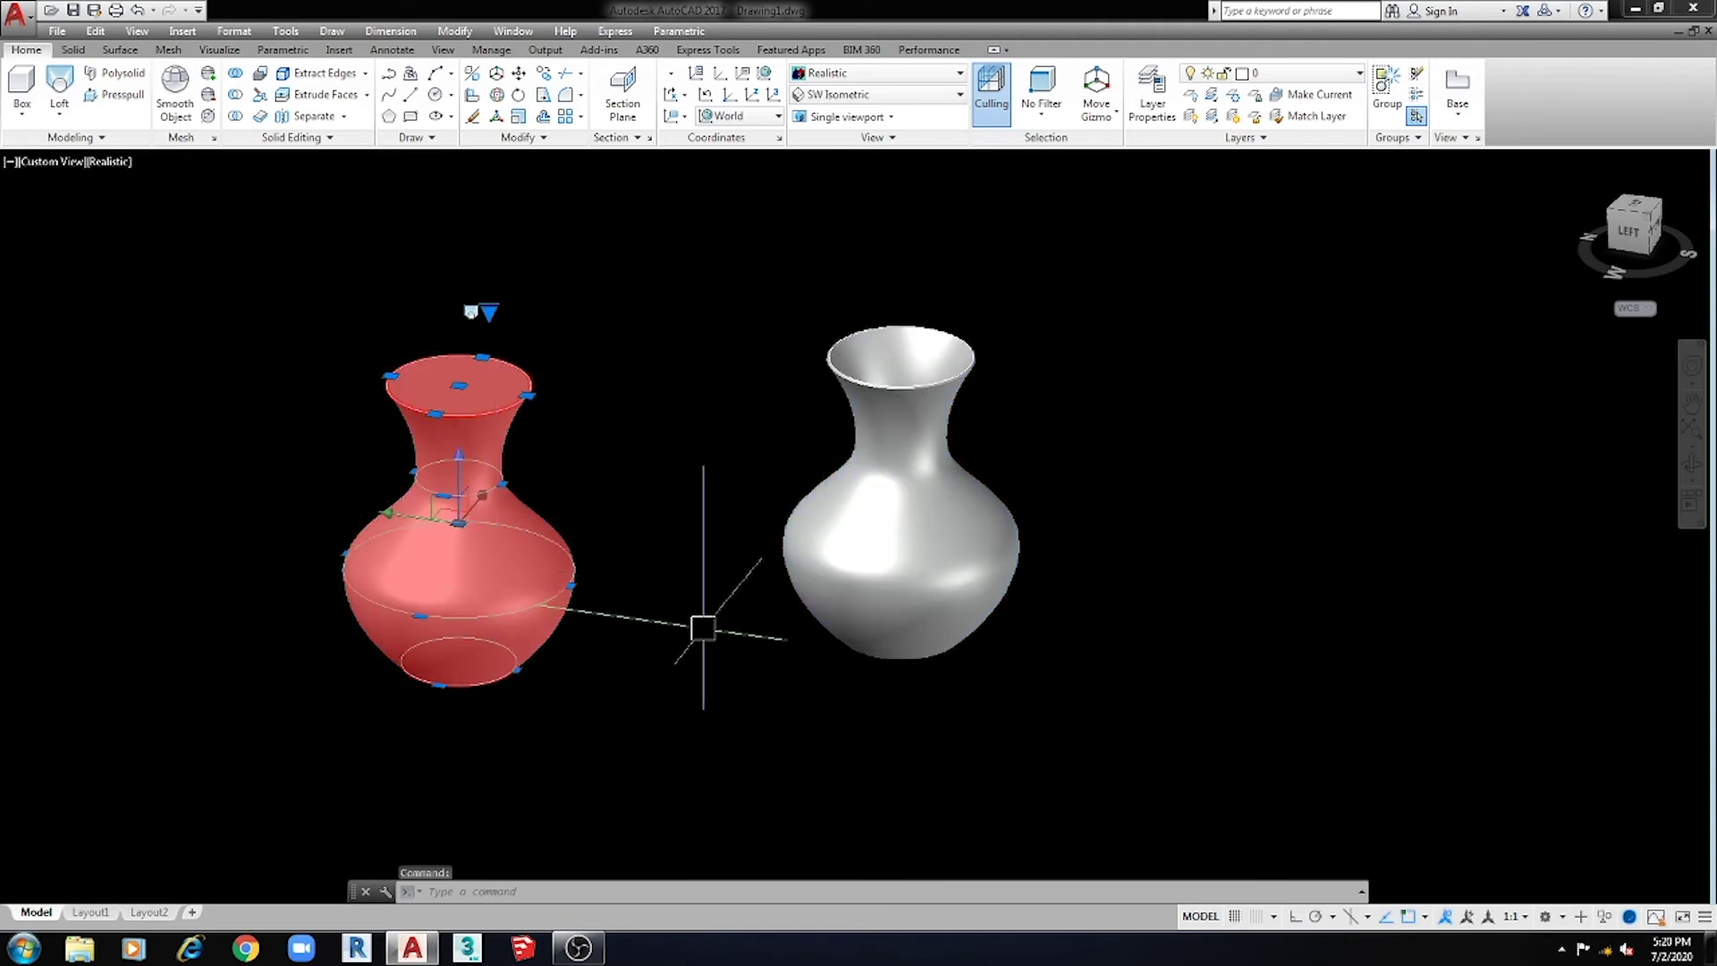
pyautogui.press('Delete')
pyautogui.moveTo(755, 628)
pyautogui.mouseDown(button='middle')
pyautogui.moveTo(809, 640)
pyautogui.moveTo(659, 640)
pyautogui.mouseUp(button='middle')
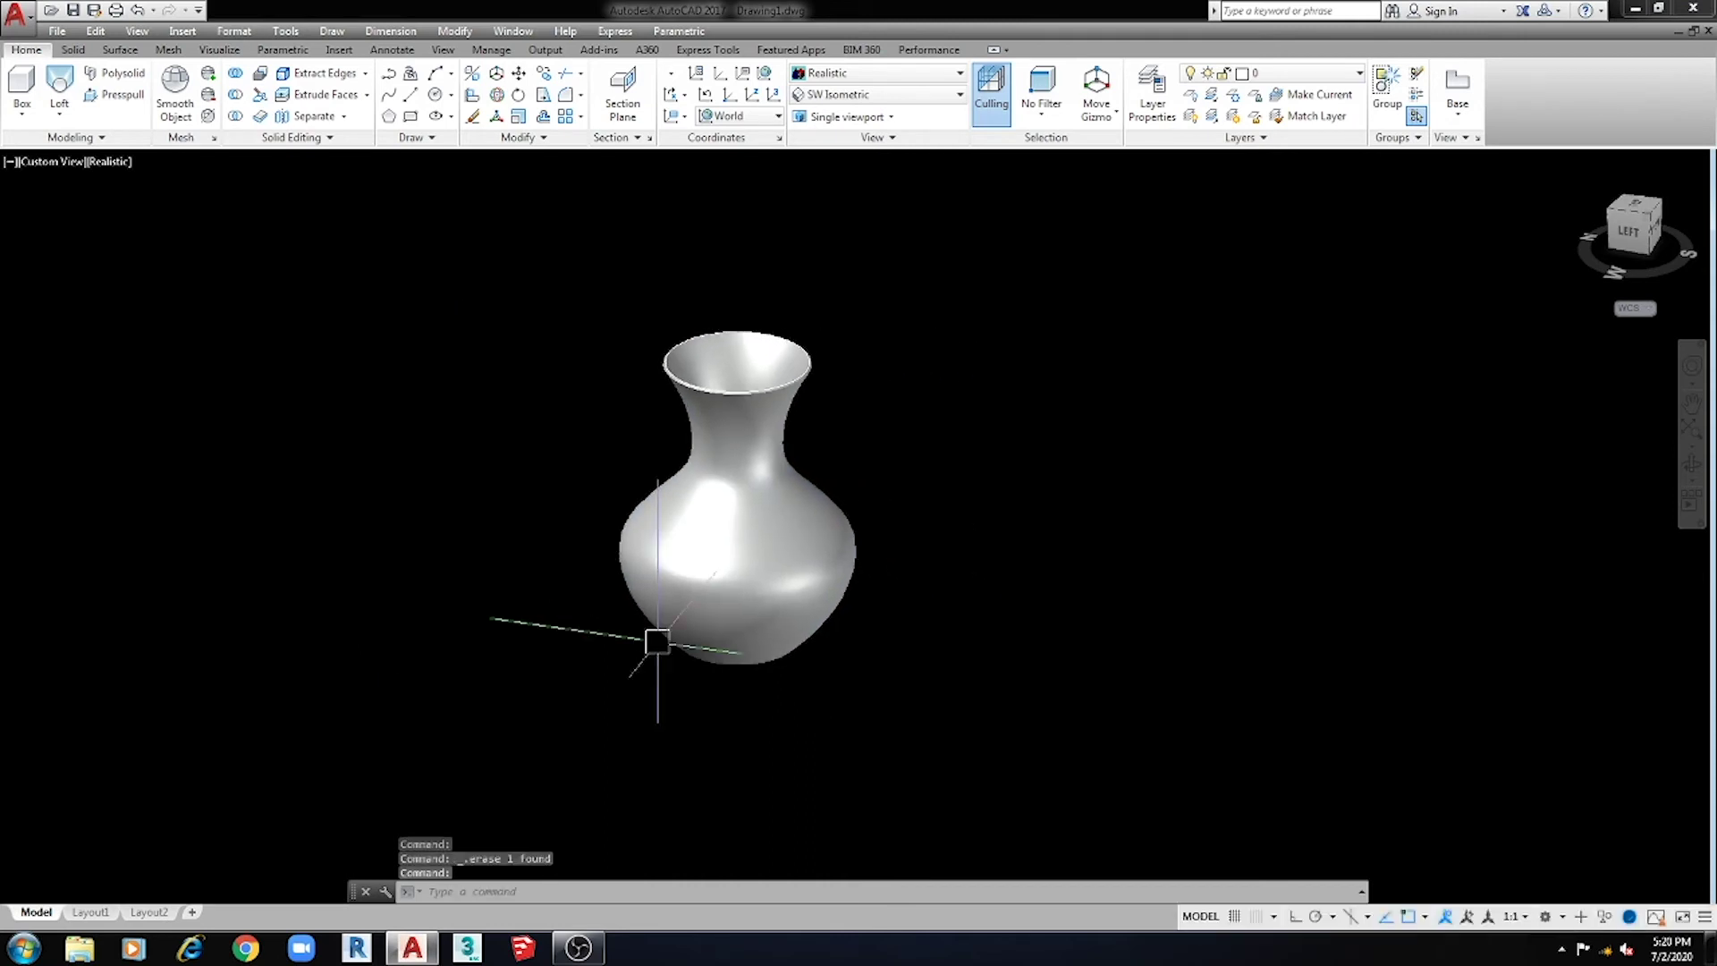
# Open the Materials Browser and show the Ceramic category of the Autodesk Library.
pyautogui.scroll(3, 756, 537)
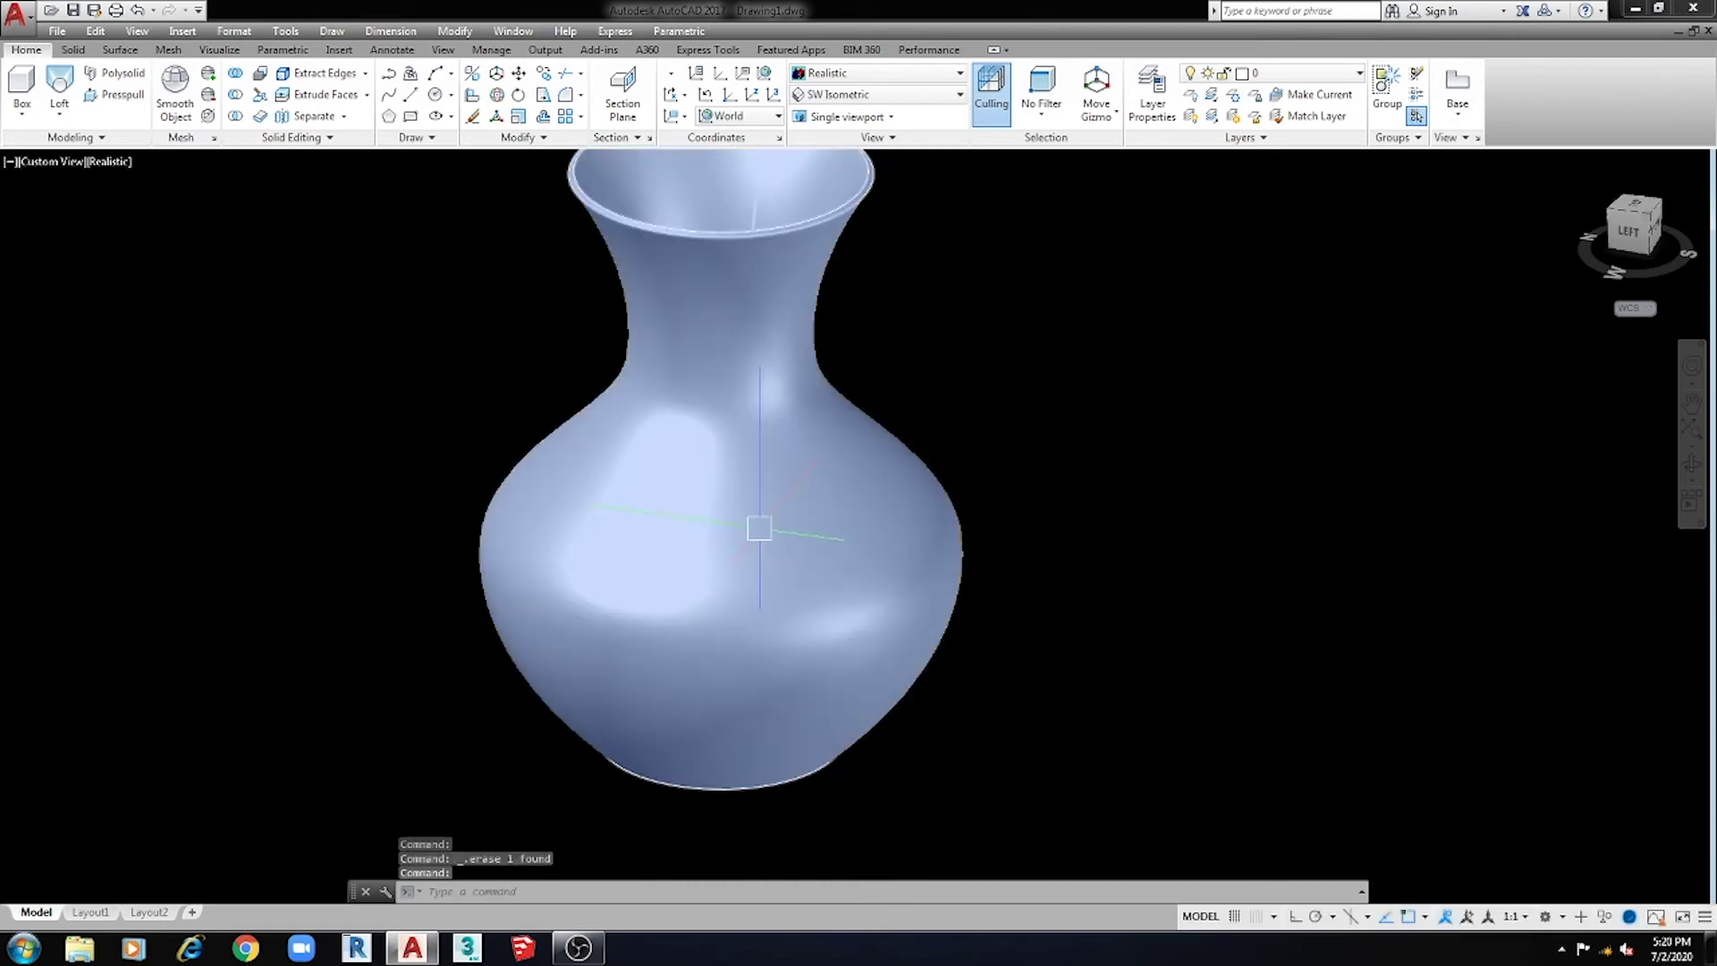
pyautogui.scroll(-2, 781, 582)
pyautogui.scroll(2, 781, 582)
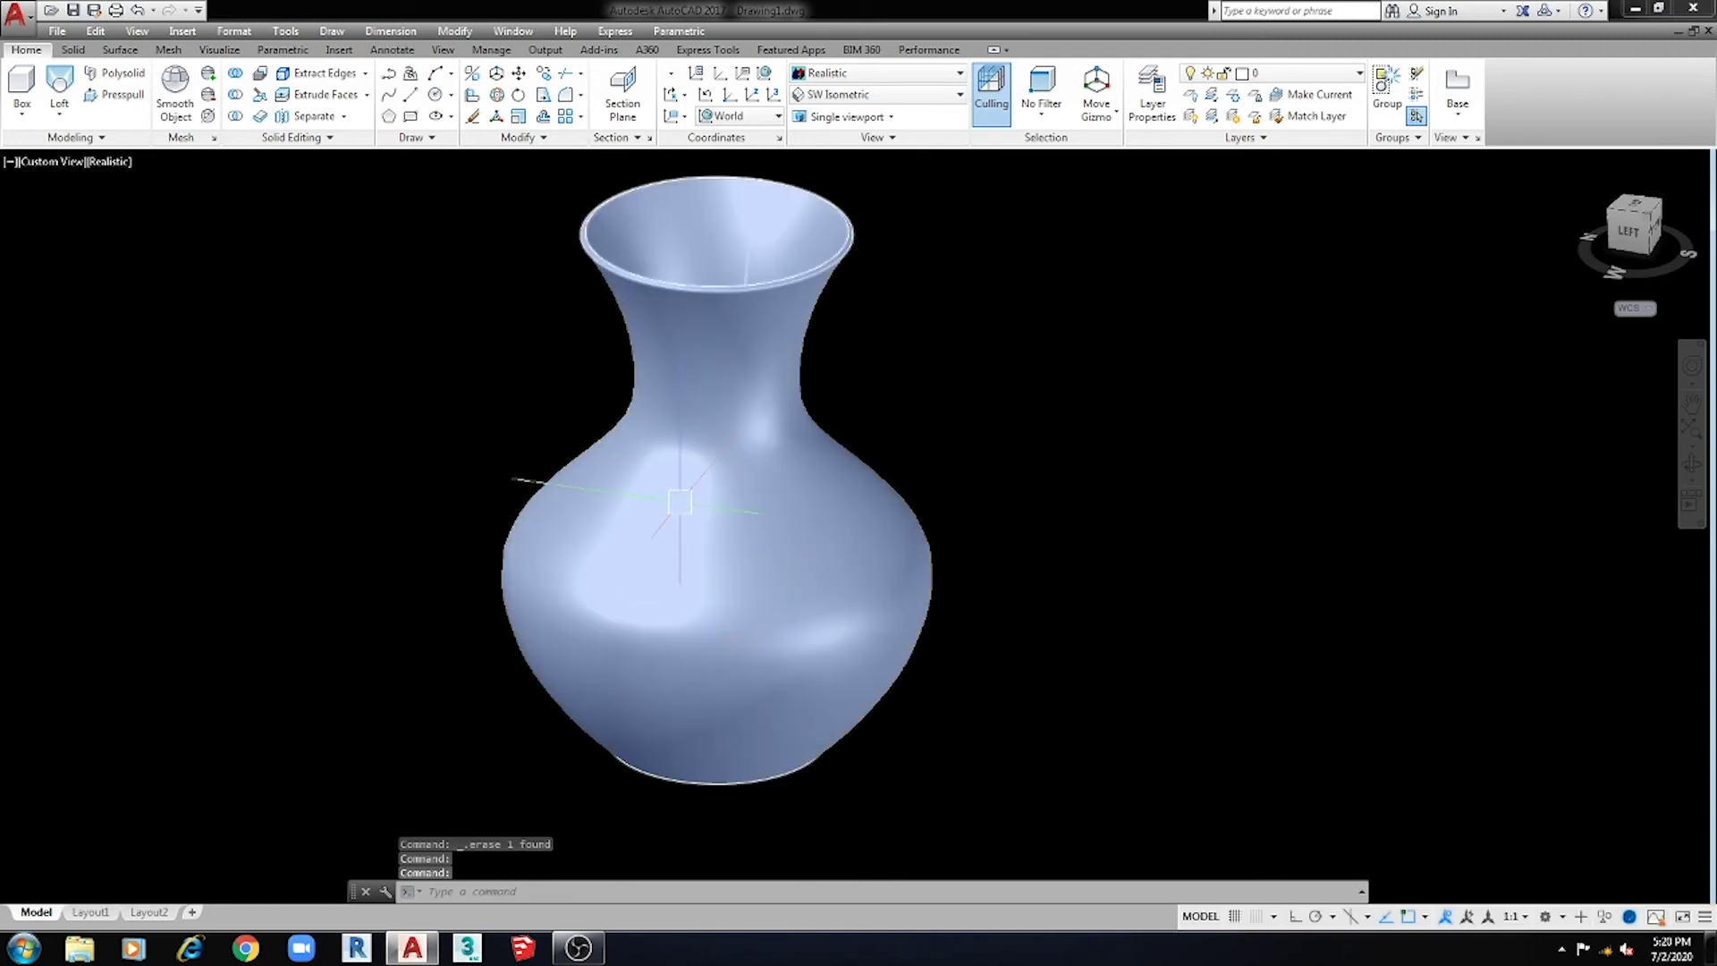
pyautogui.click(220, 50)
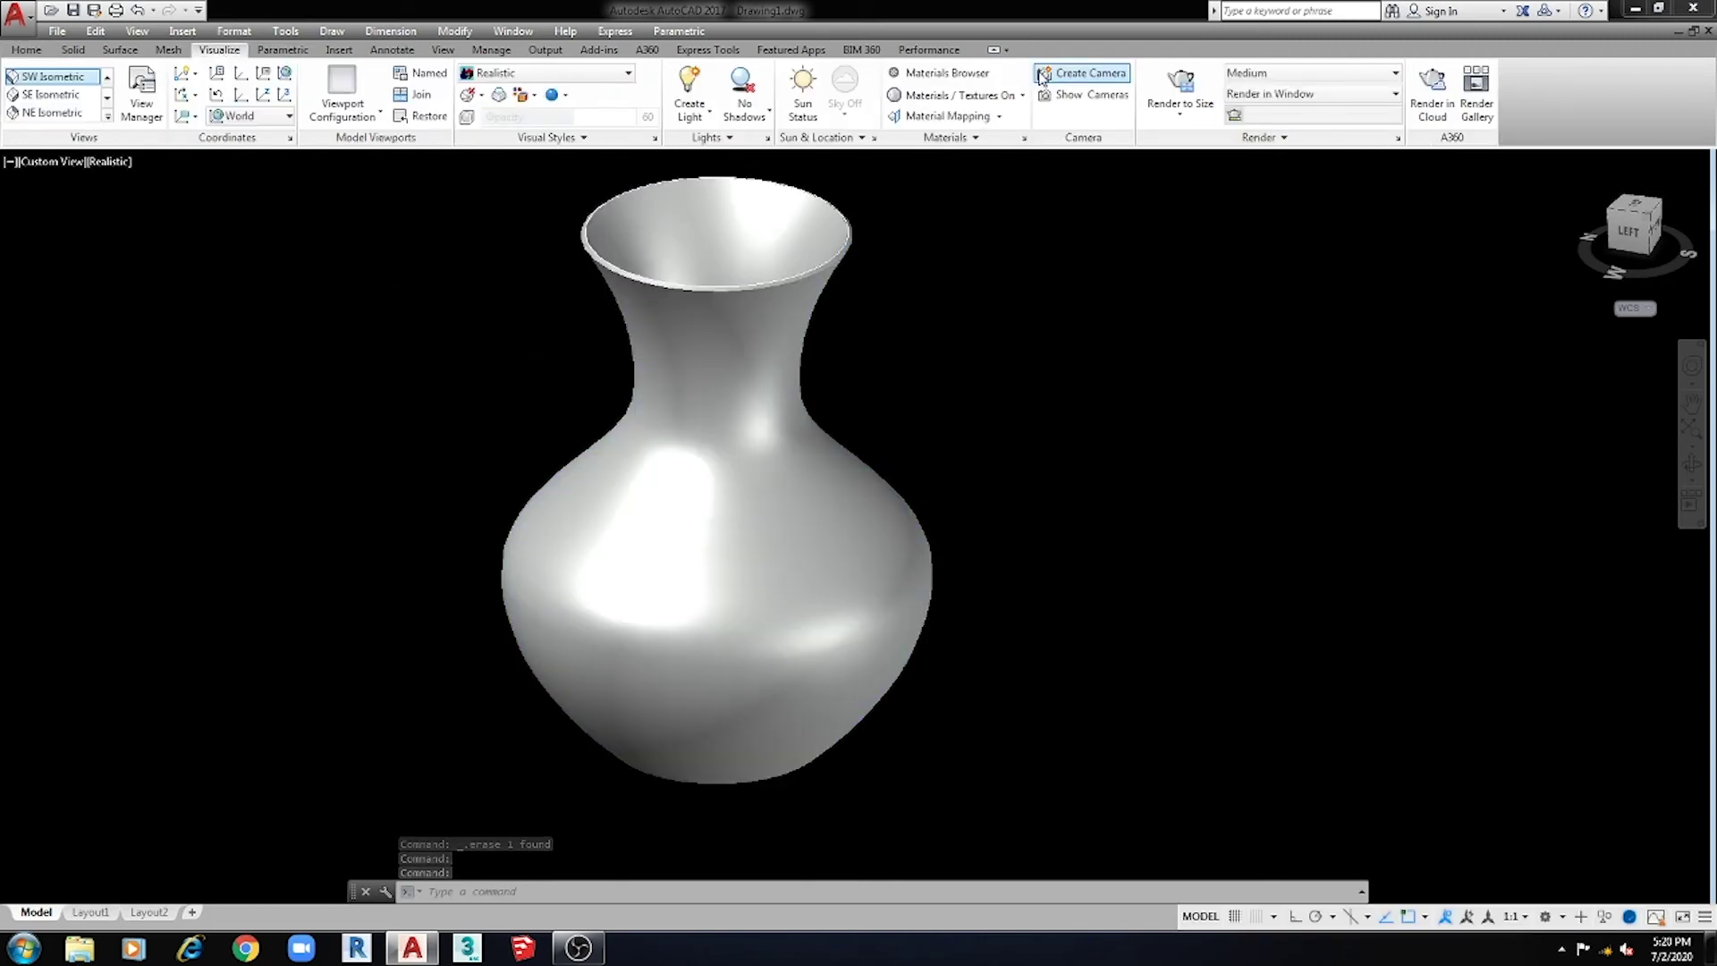
pyautogui.click(972, 74)
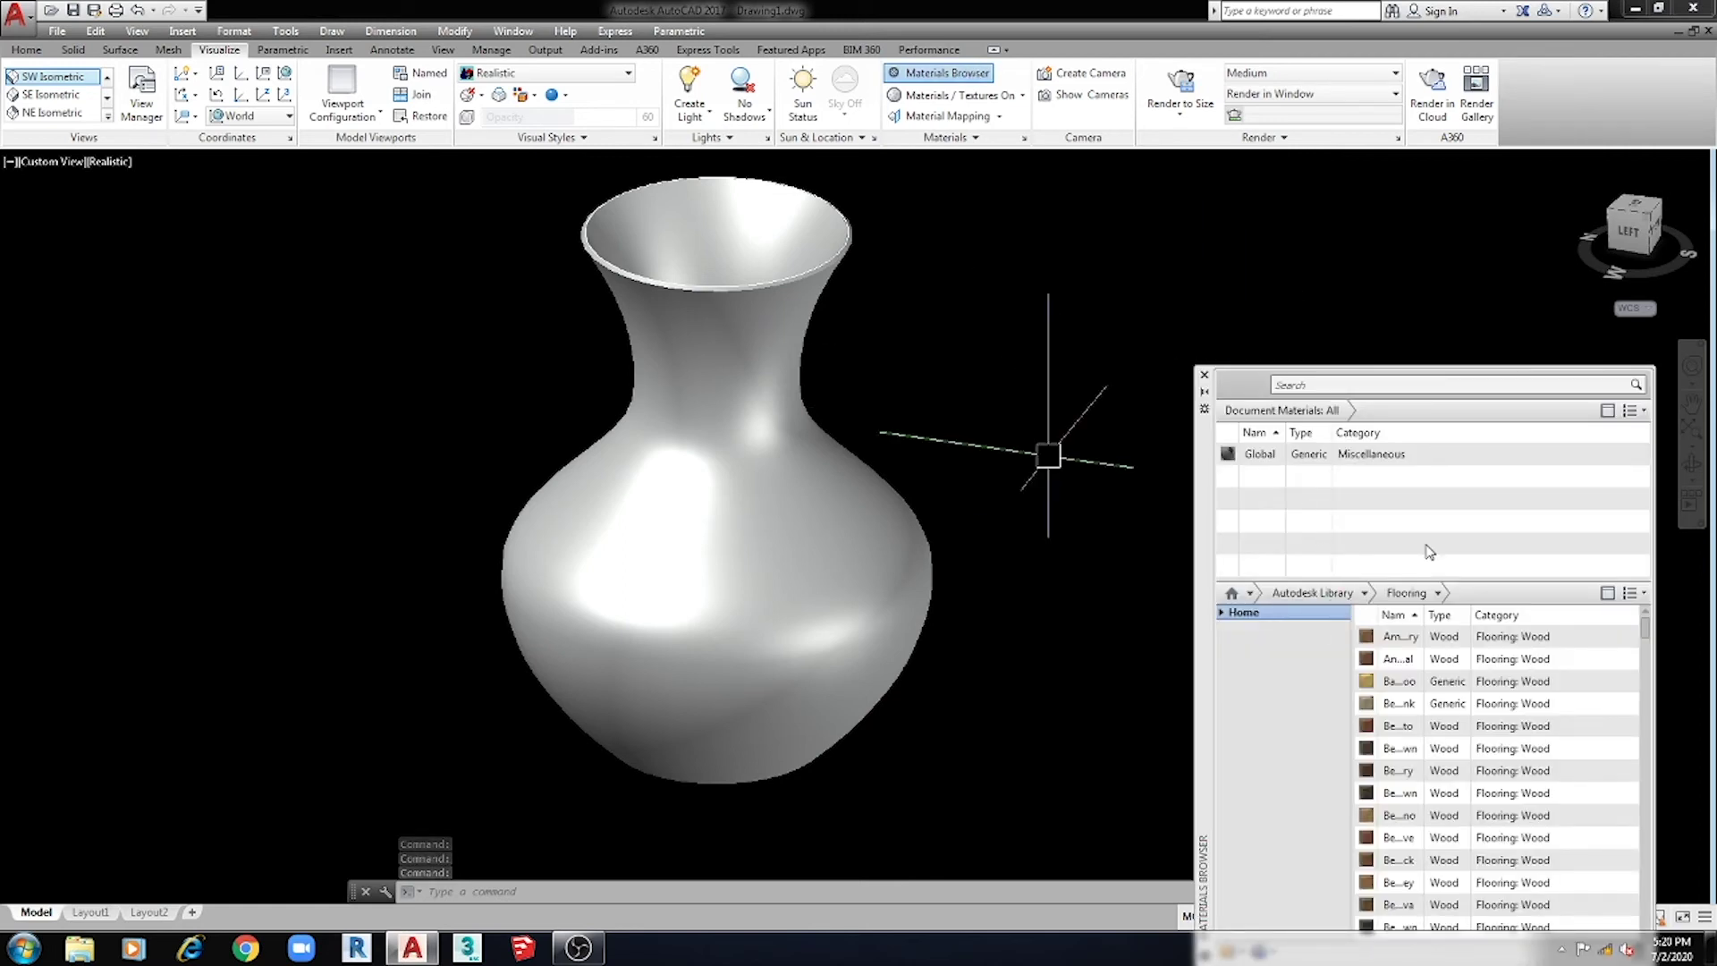
pyautogui.click(1364, 595)
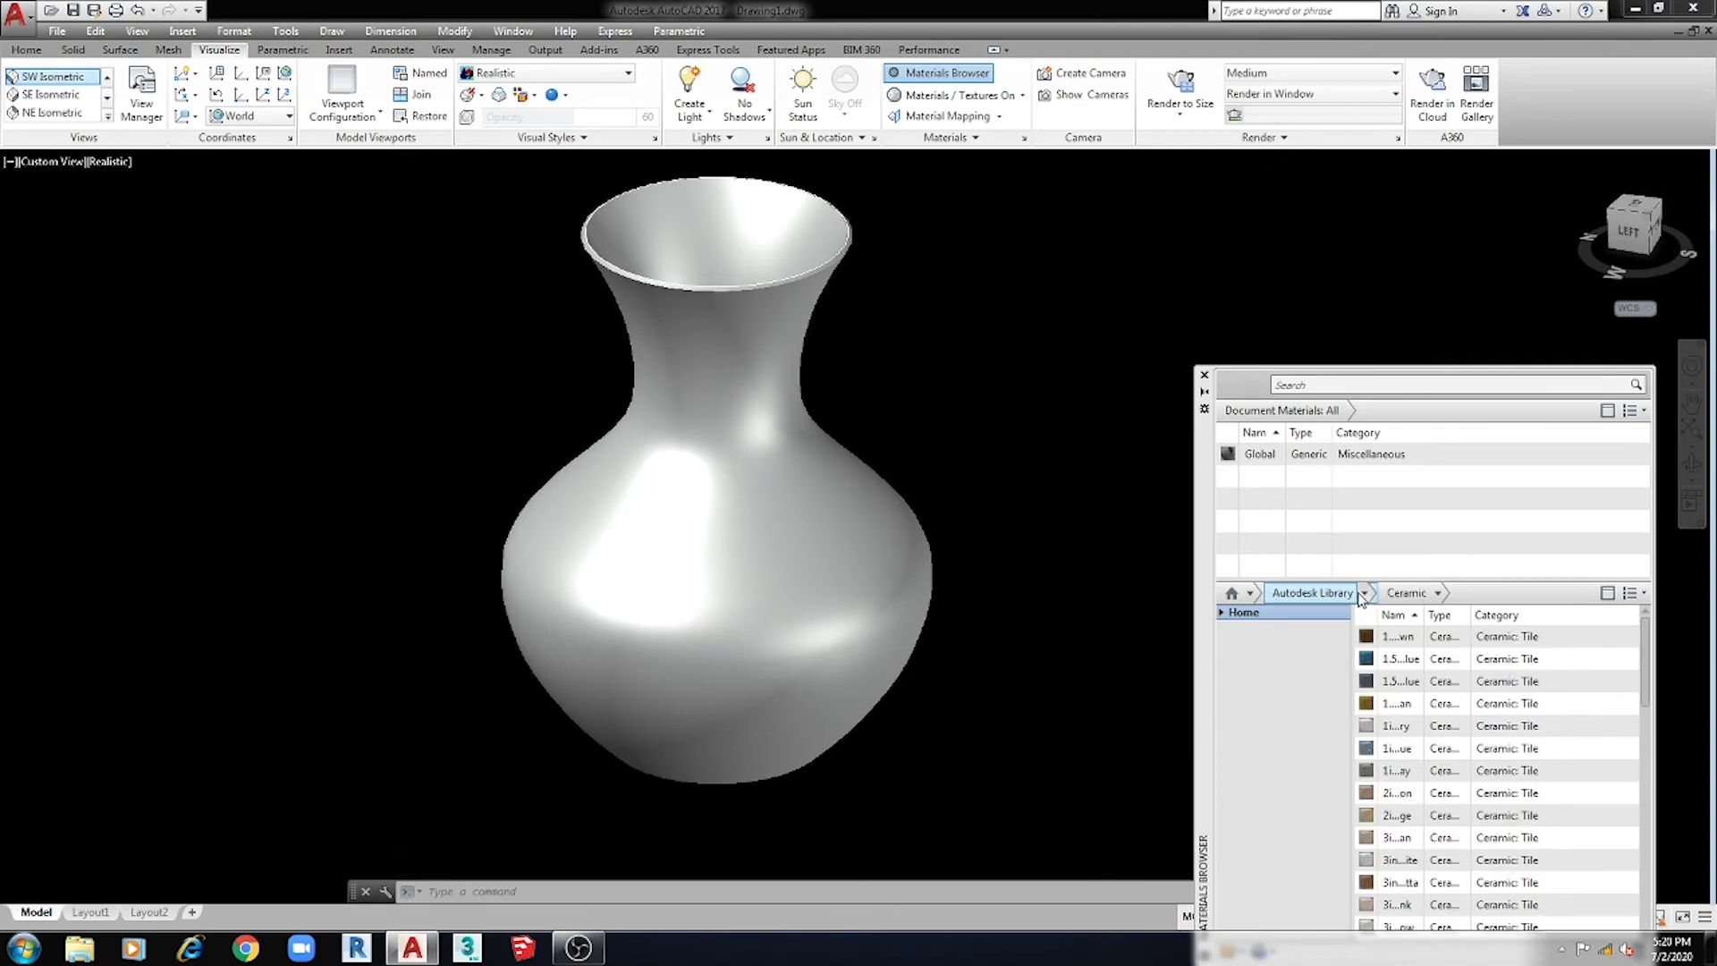
pyautogui.click(1363, 595)
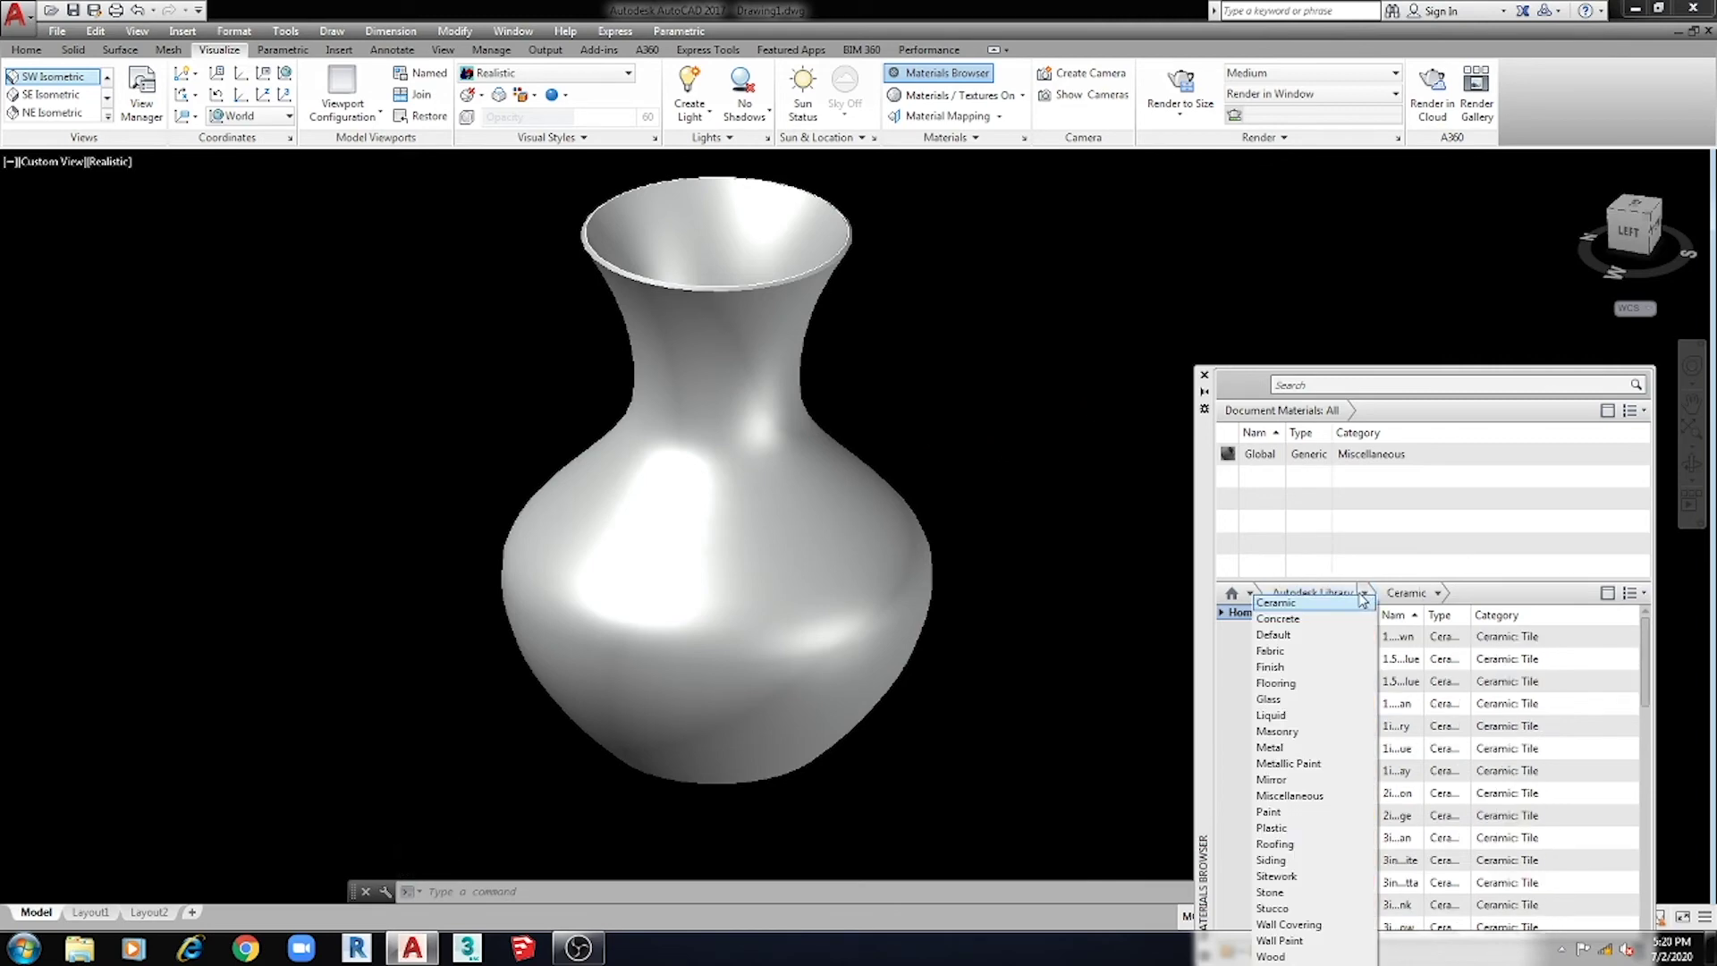
pyautogui.click(1288, 616)
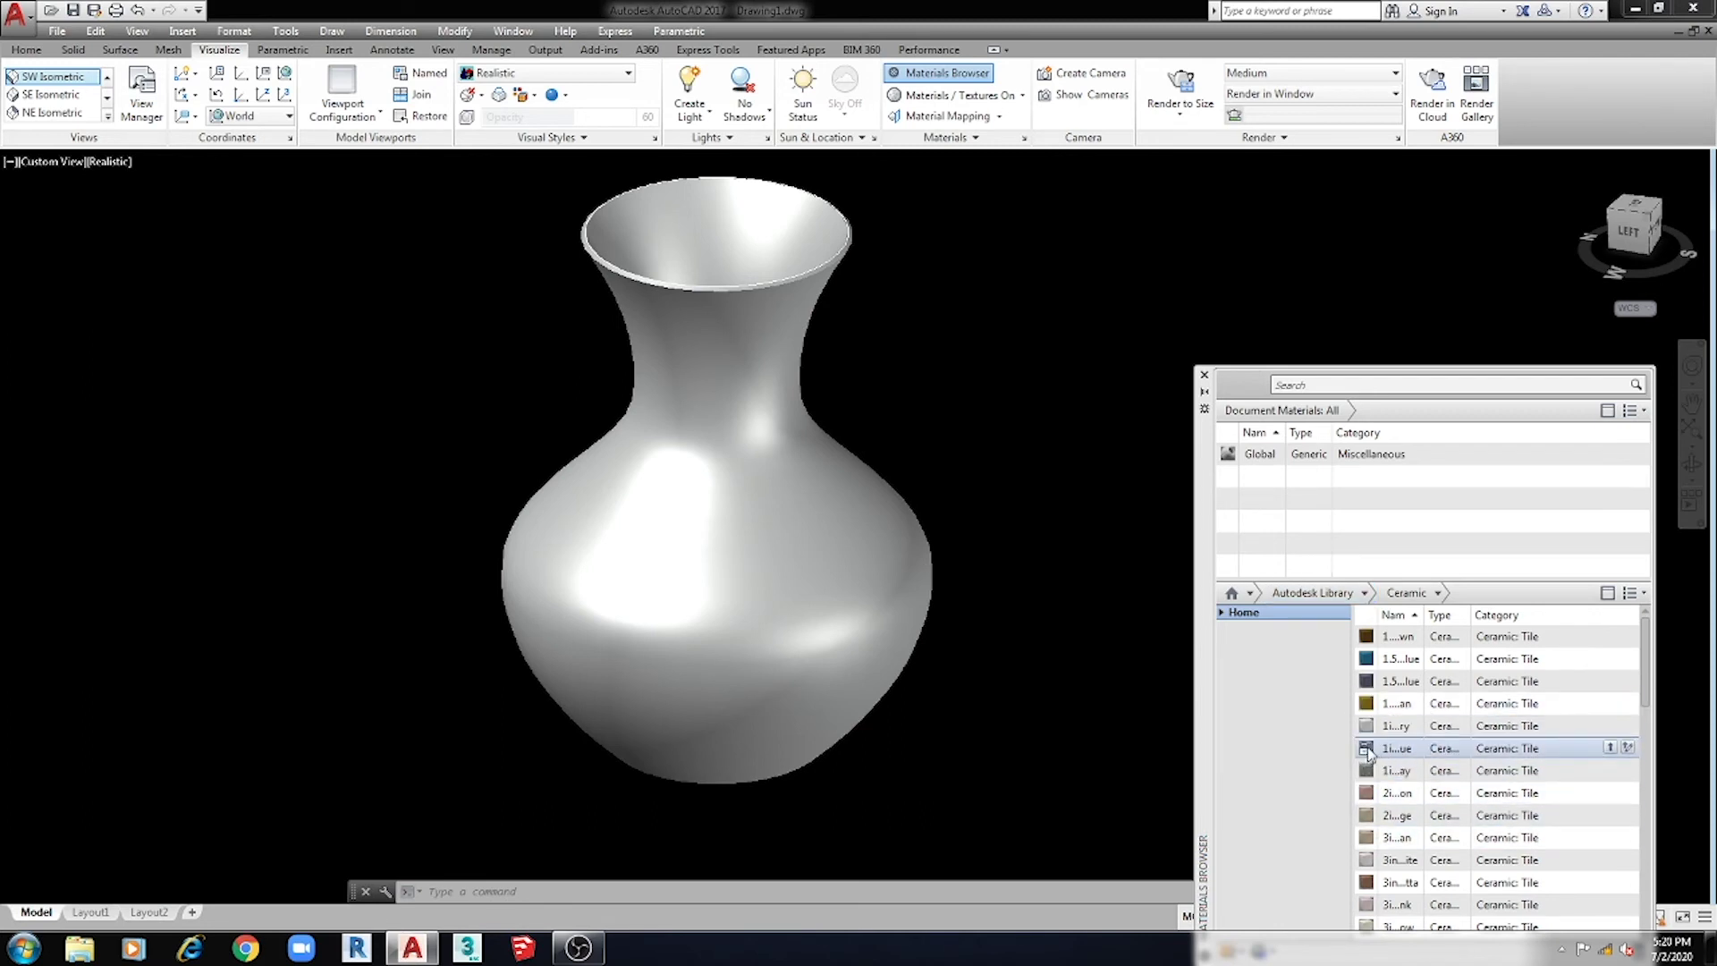
# Apply the blue mosaic ceramic tile material from the library to the thickened vase.
pyautogui.moveTo(1371, 750); pyautogui.dragTo(974, 659)
pyautogui.moveTo(819, 581); pyautogui.dragTo(820, 584)
pyautogui.moveTo(955, 675); pyautogui.dragTo(951, 747, button='middle')
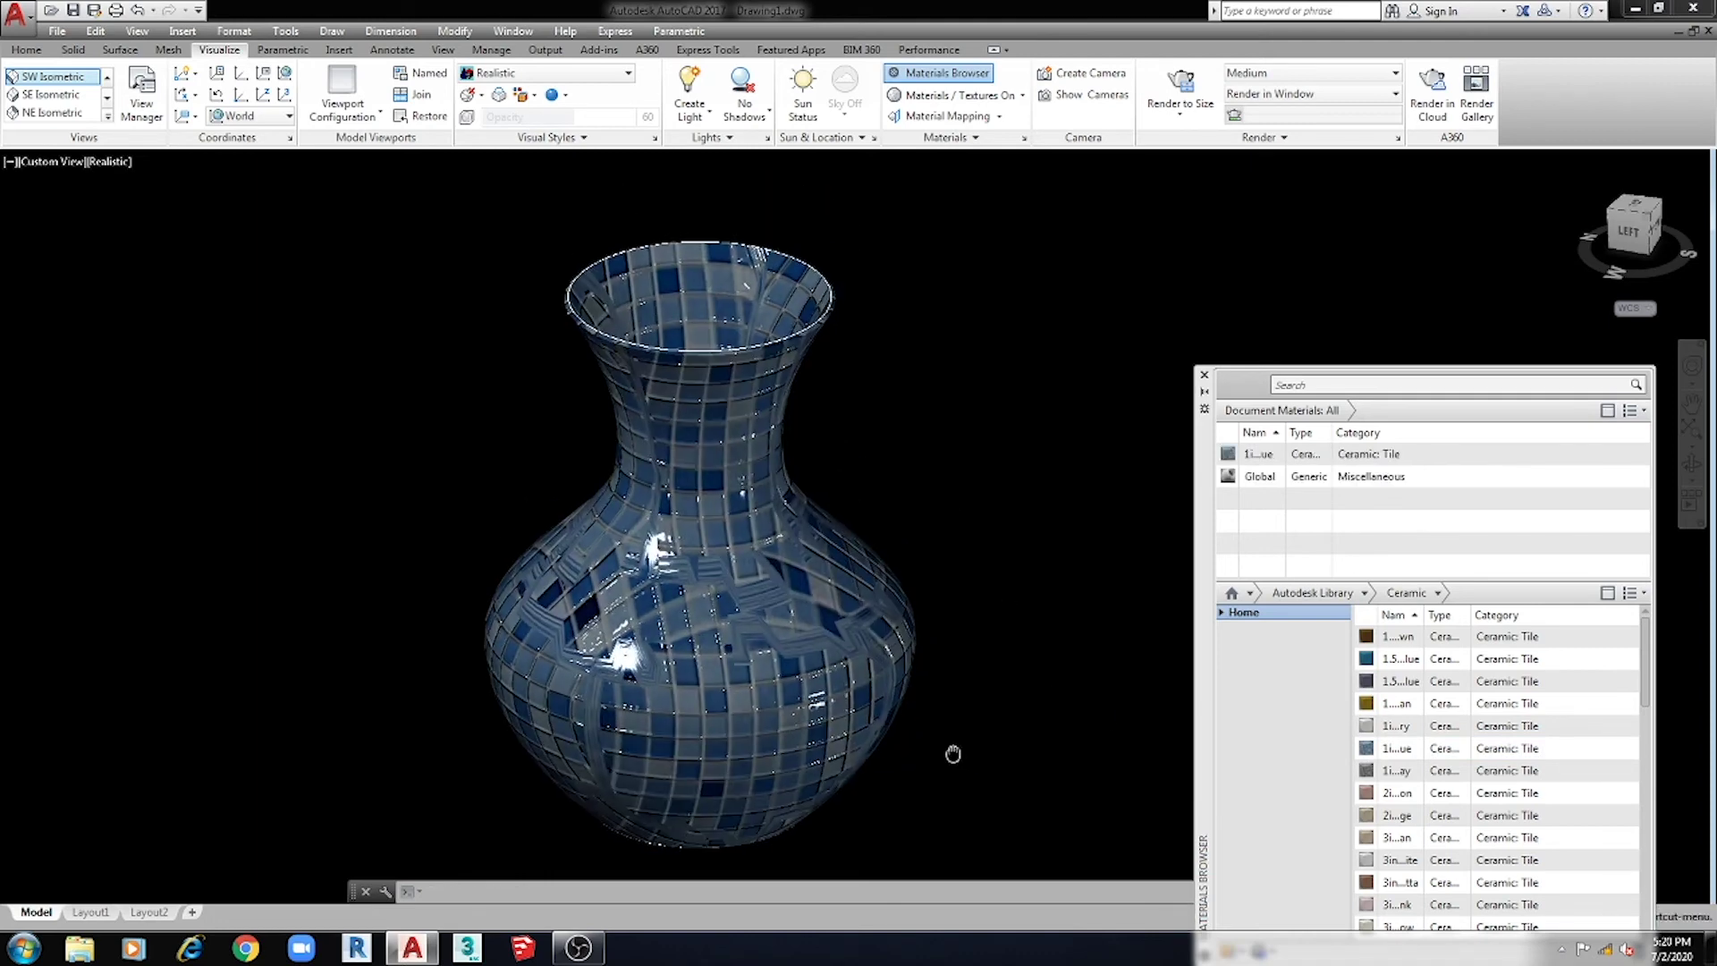
pyautogui.moveTo(942, 662)
pyautogui.keyDown('shift'); pyautogui.mouseDown(button='middle')
pyautogui.moveTo(957, 555)
pyautogui.moveTo(1066, 632)
pyautogui.moveTo(955, 652)
pyautogui.moveTo(863, 625)
pyautogui.moveTo(818, 583)
pyautogui.moveTo(823, 618)
pyautogui.mouseUp(button='middle'); pyautogui.keyUp('shift')
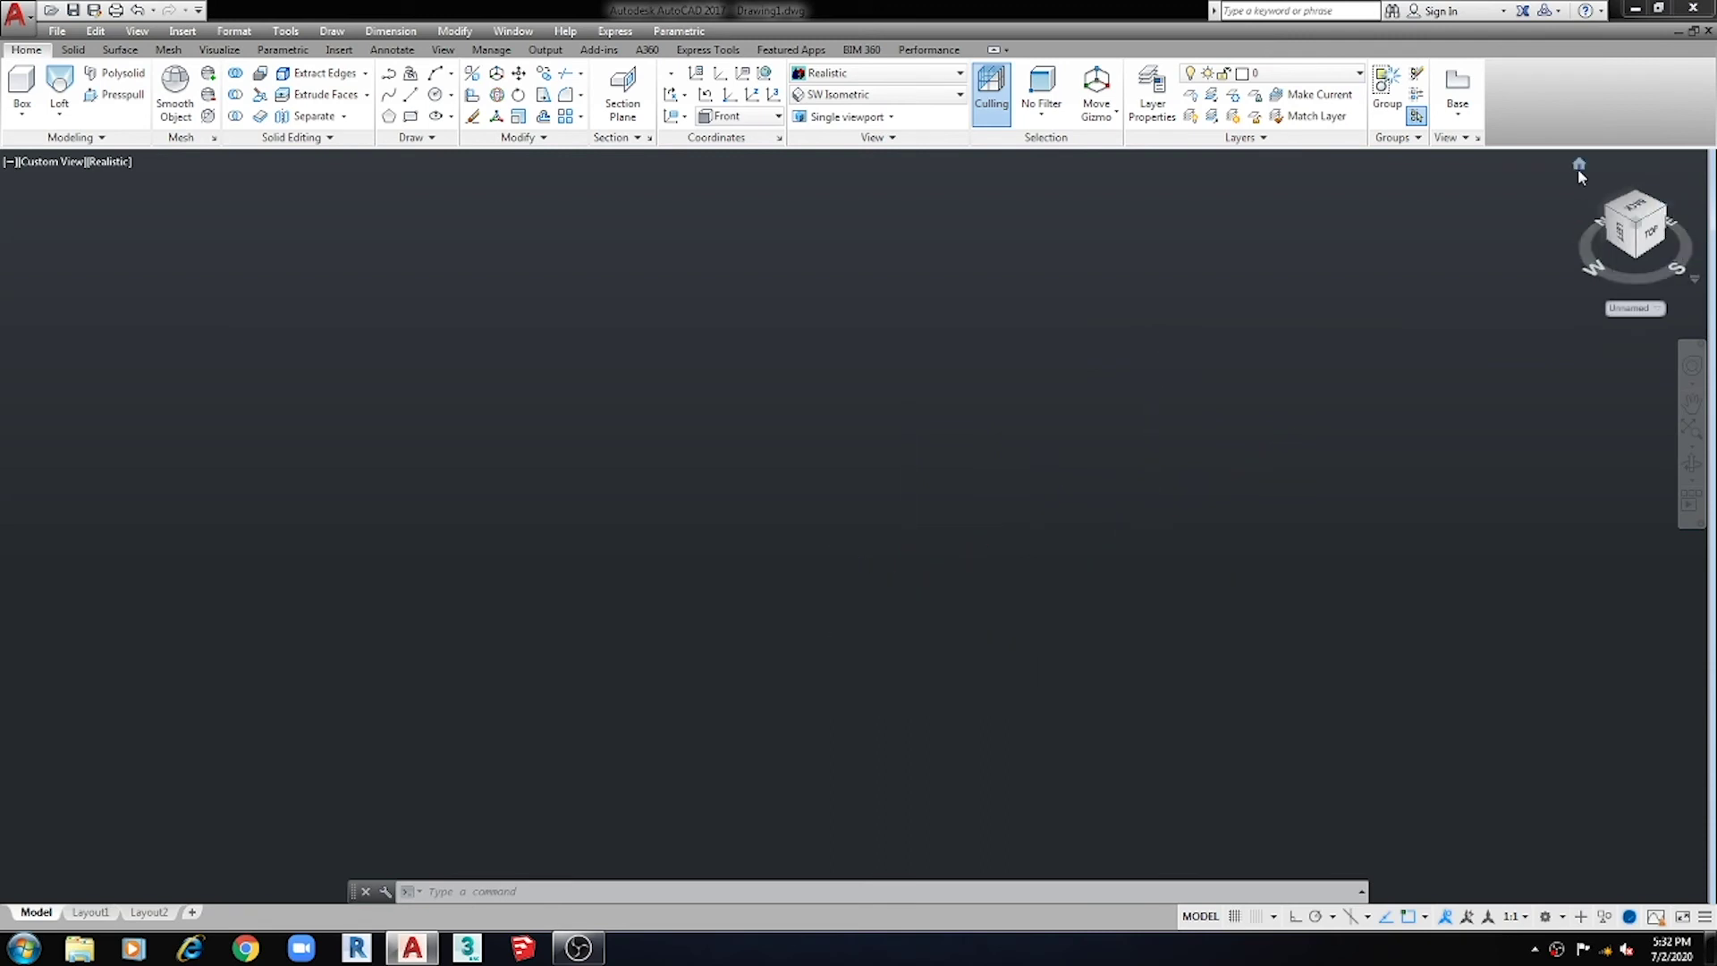
# Restore the home isometric view of the empty drawing and set the UCS to World.
pyautogui.click(1577, 168)
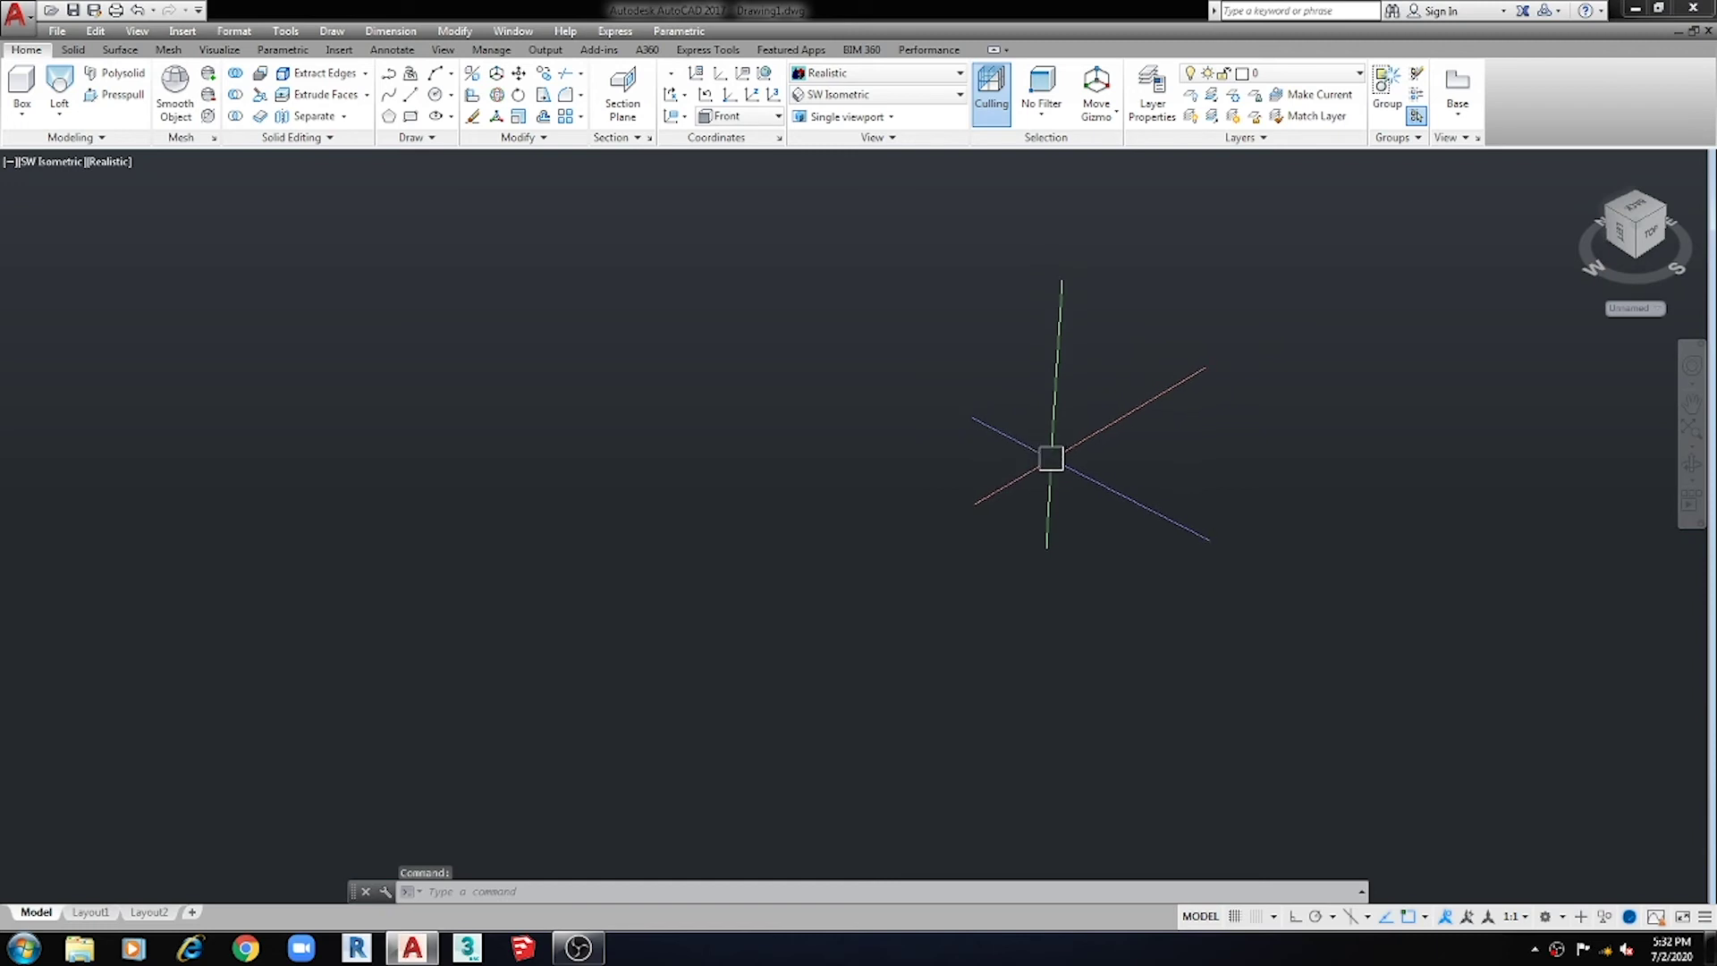
pyautogui.keyDown('shift'); pyautogui.moveTo(1257, 448); pyautogui.dragTo(894, 464, button='middle'); pyautogui.keyUp('shift')
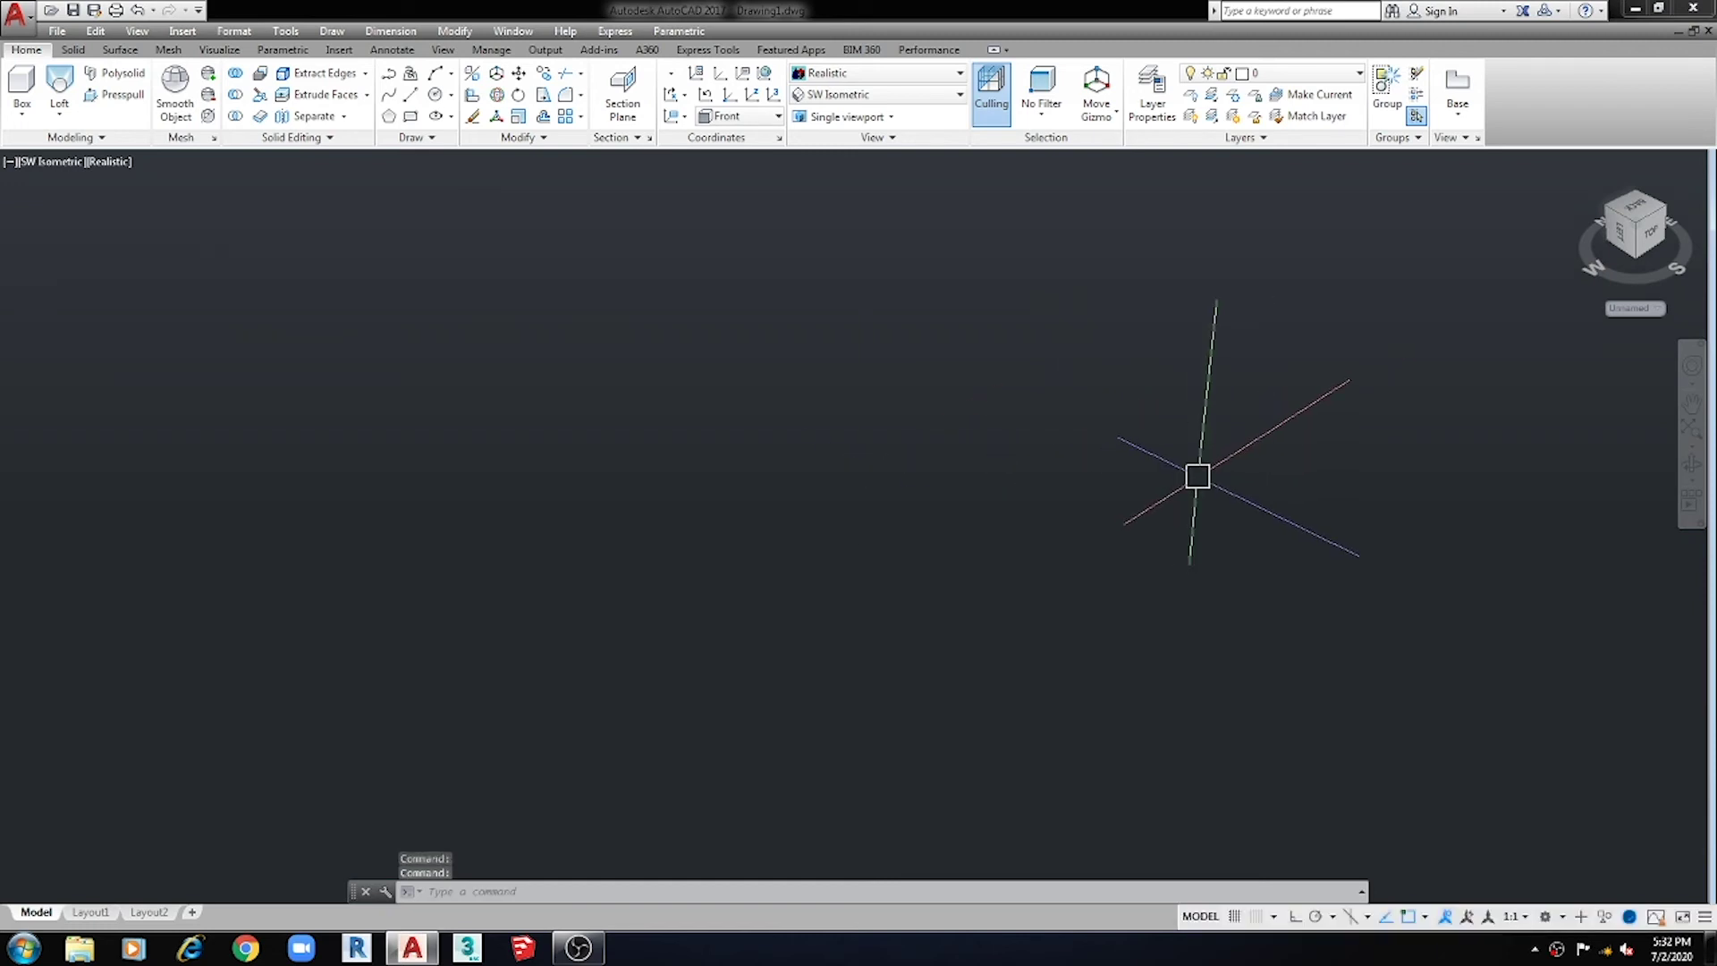
pyautogui.click(735, 116)
pyautogui.click(720, 139)
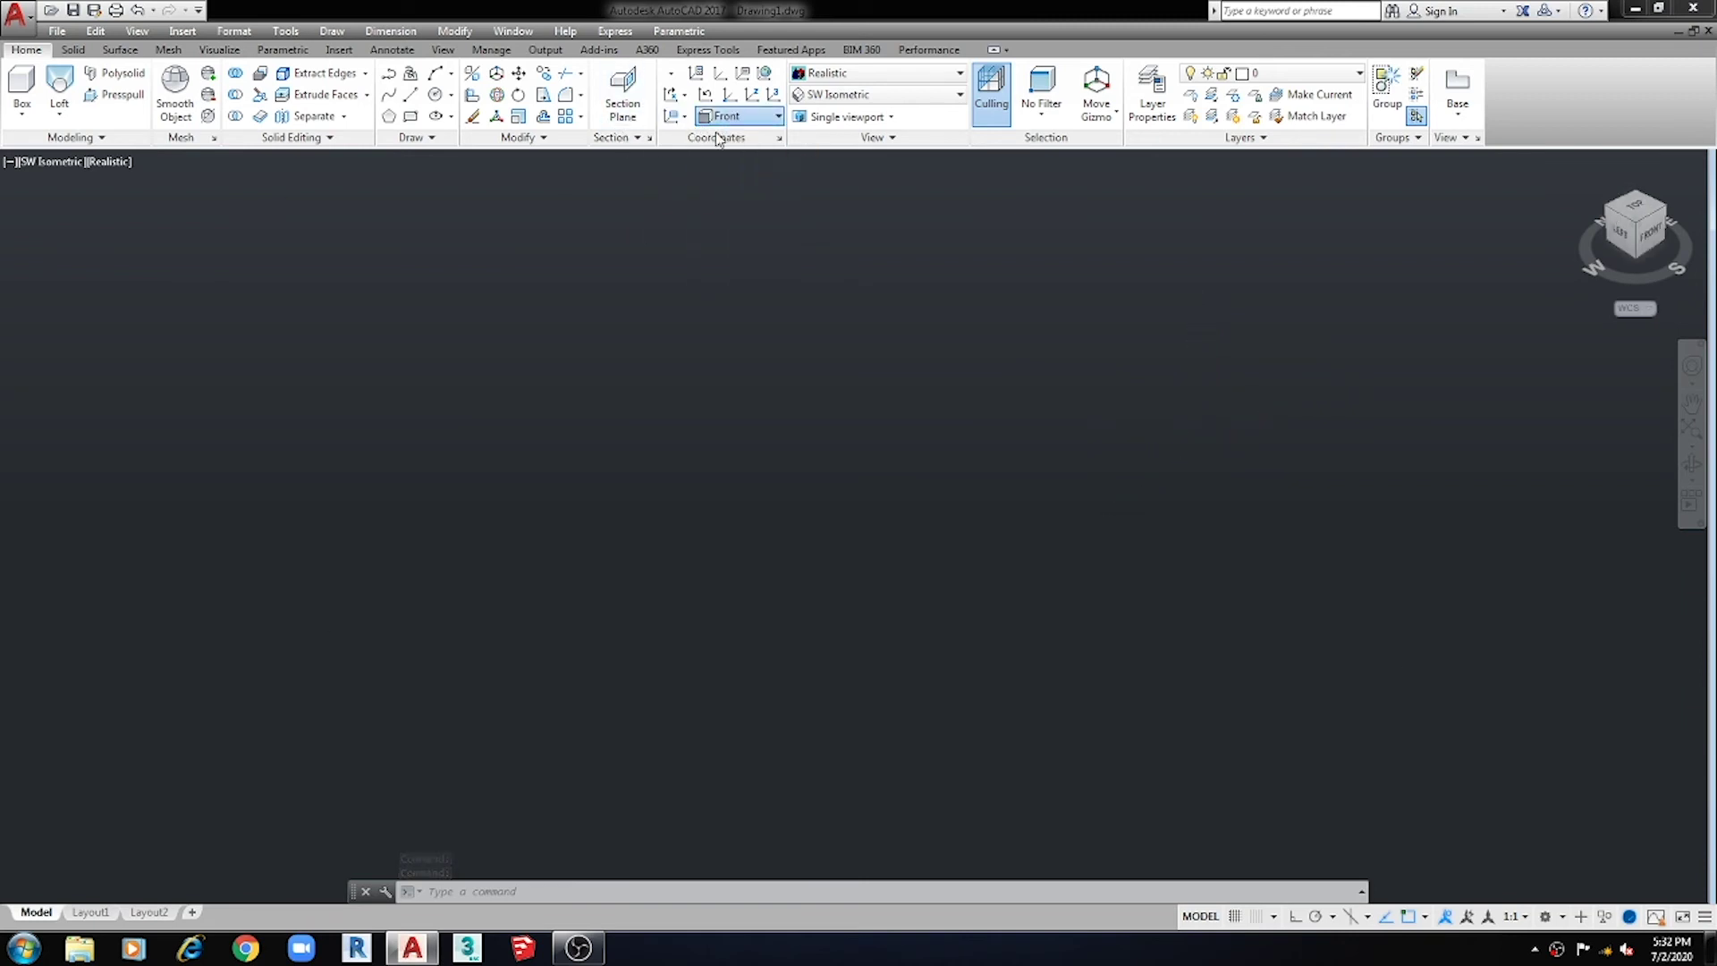
# Draw a wide three-point arc on the World plane as a curved path.
pyautogui.write('a')
pyautogui.press('Return')
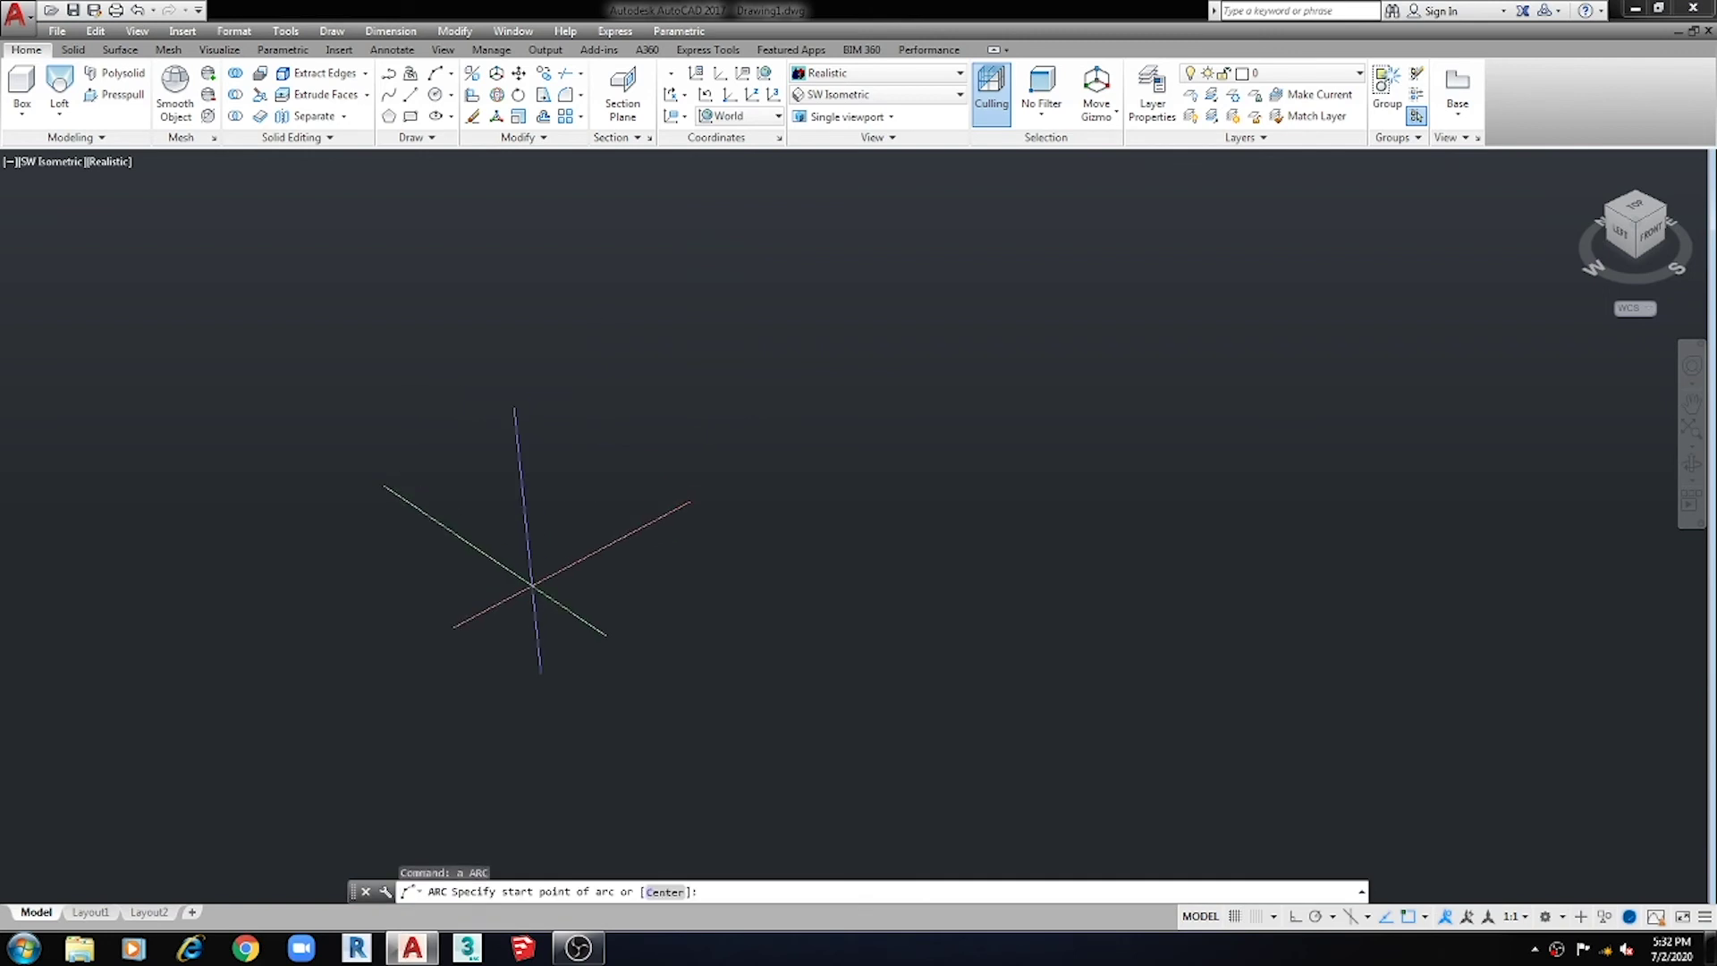
pyautogui.click(529, 585)
pyautogui.click(1159, 305)
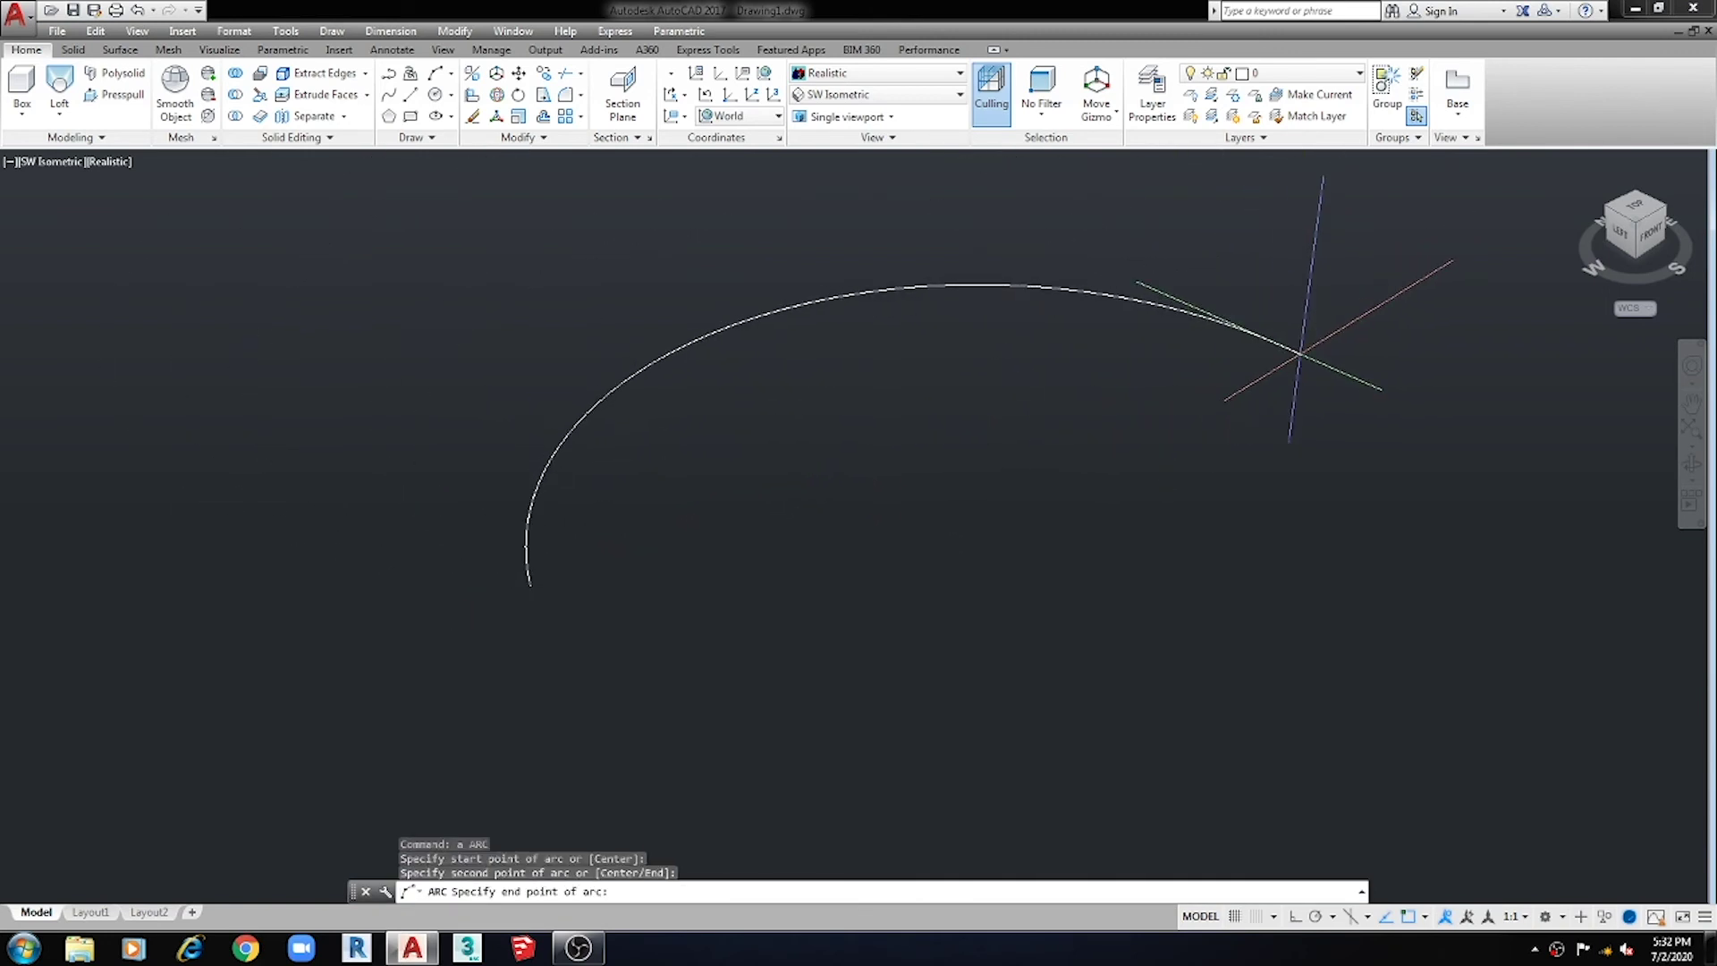
pyautogui.click(1302, 349)
pyautogui.moveTo(1327, 522); pyautogui.dragTo(1327, 522, button='middle')
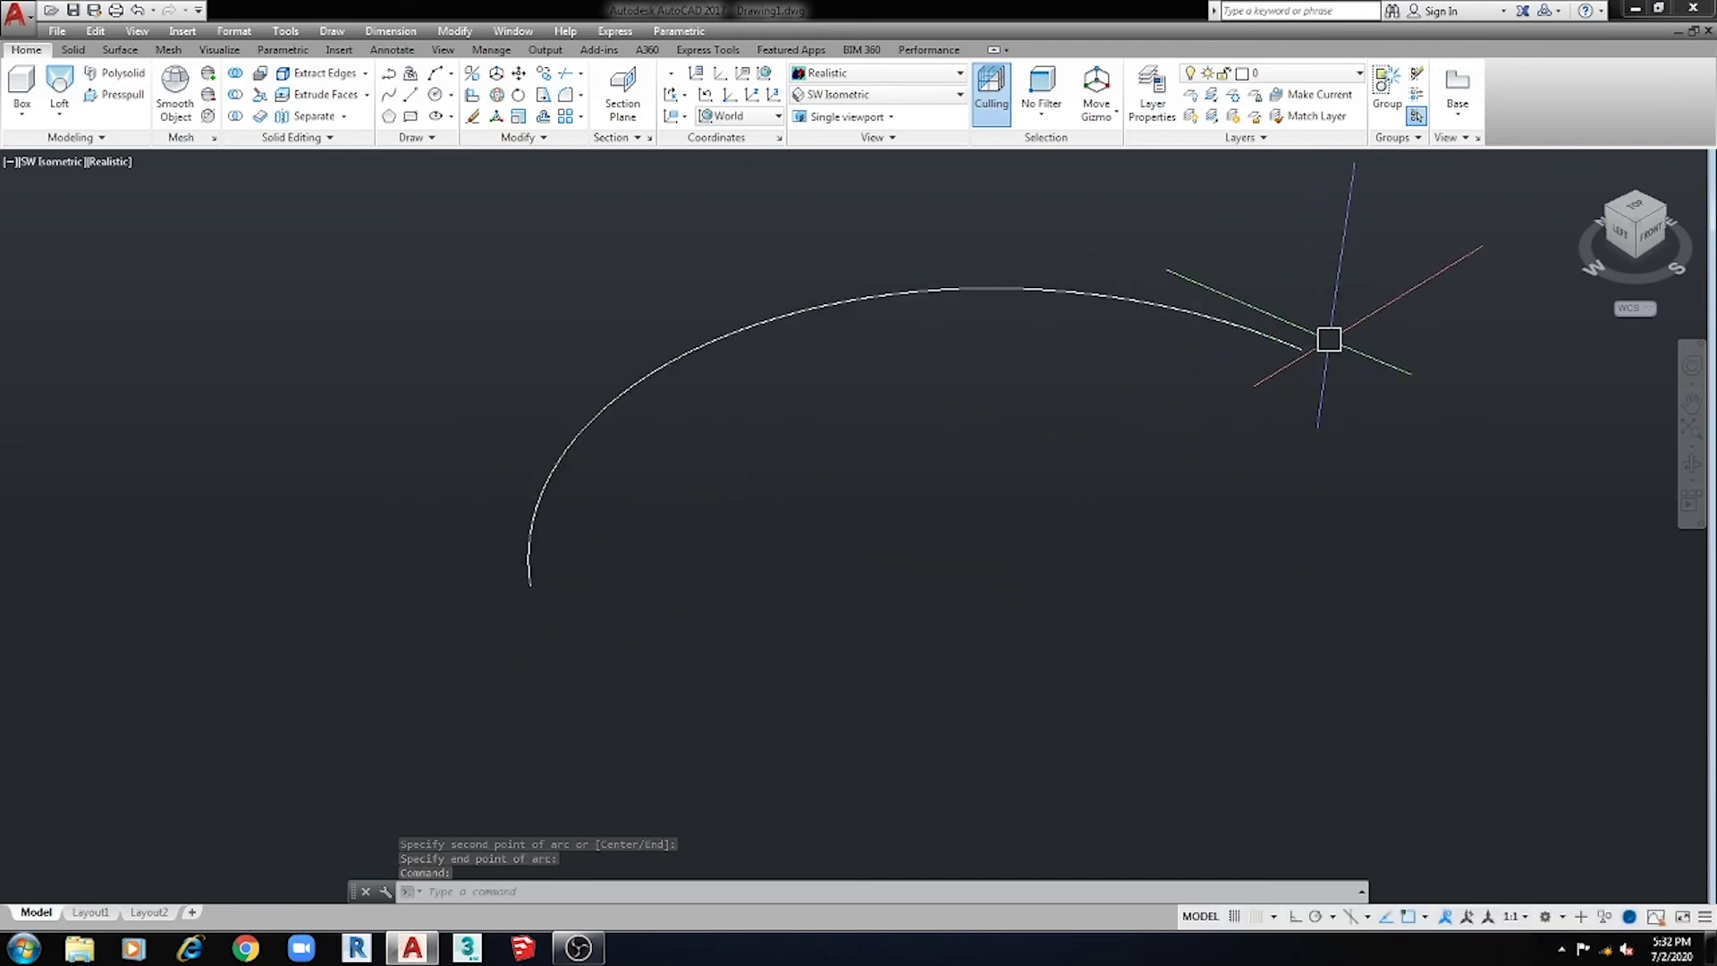
pyautogui.middleClick(921, 531)
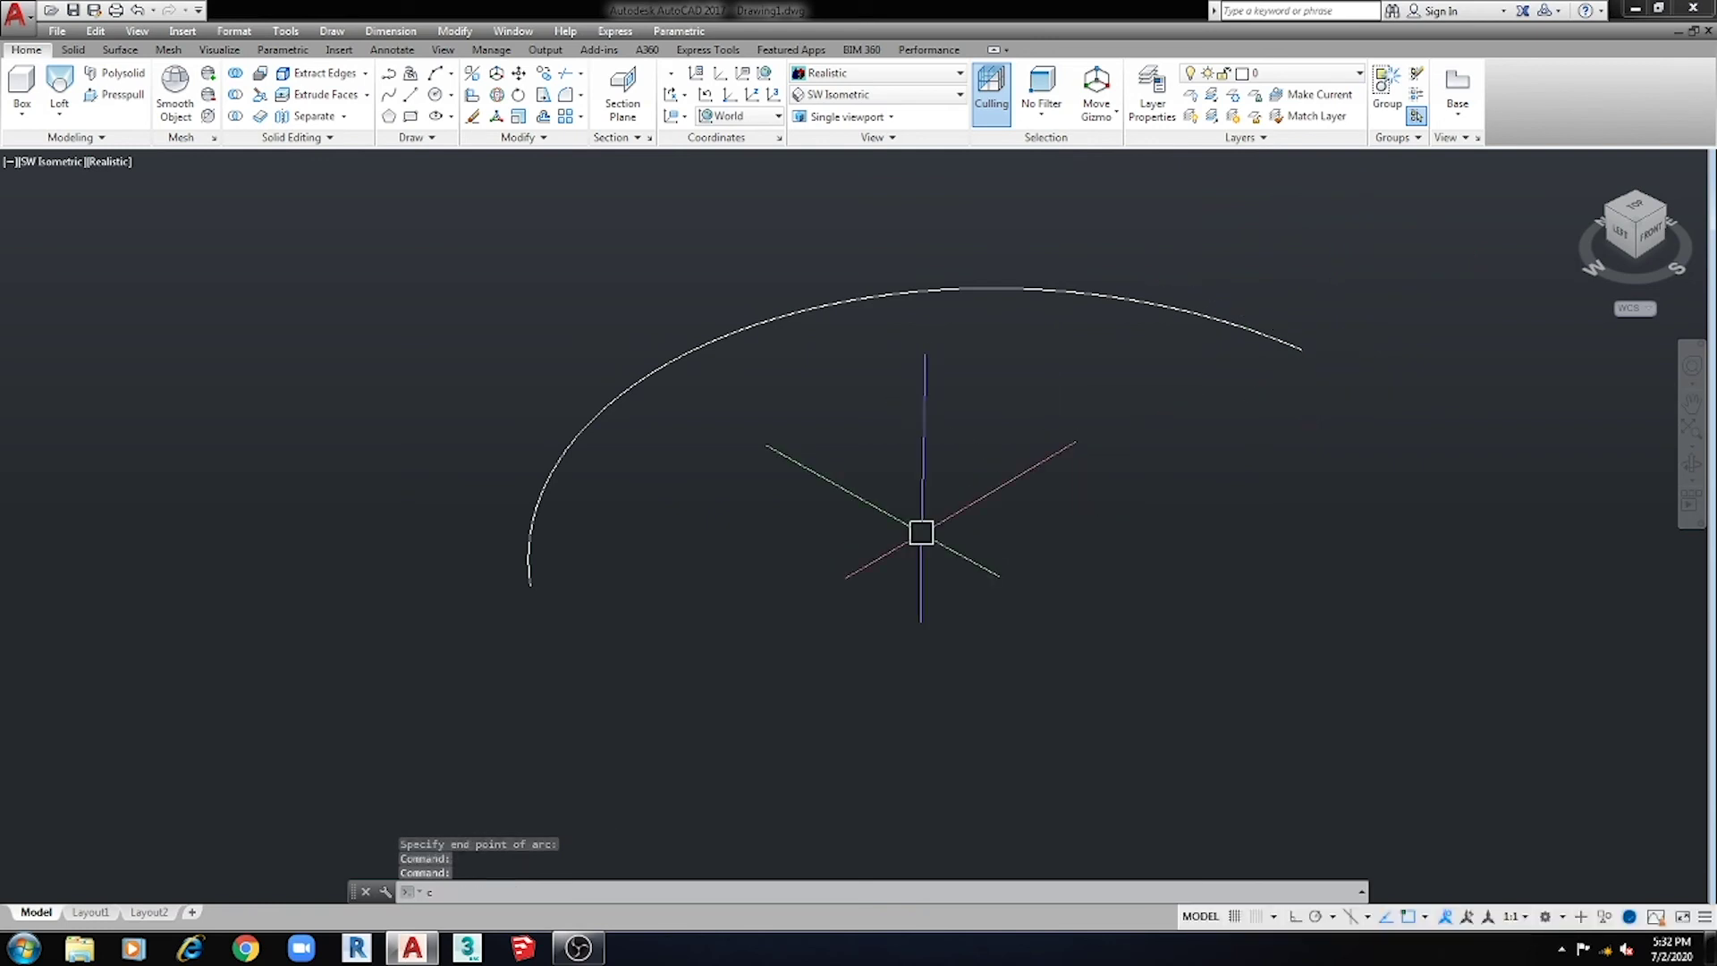
pyautogui.press('Return')
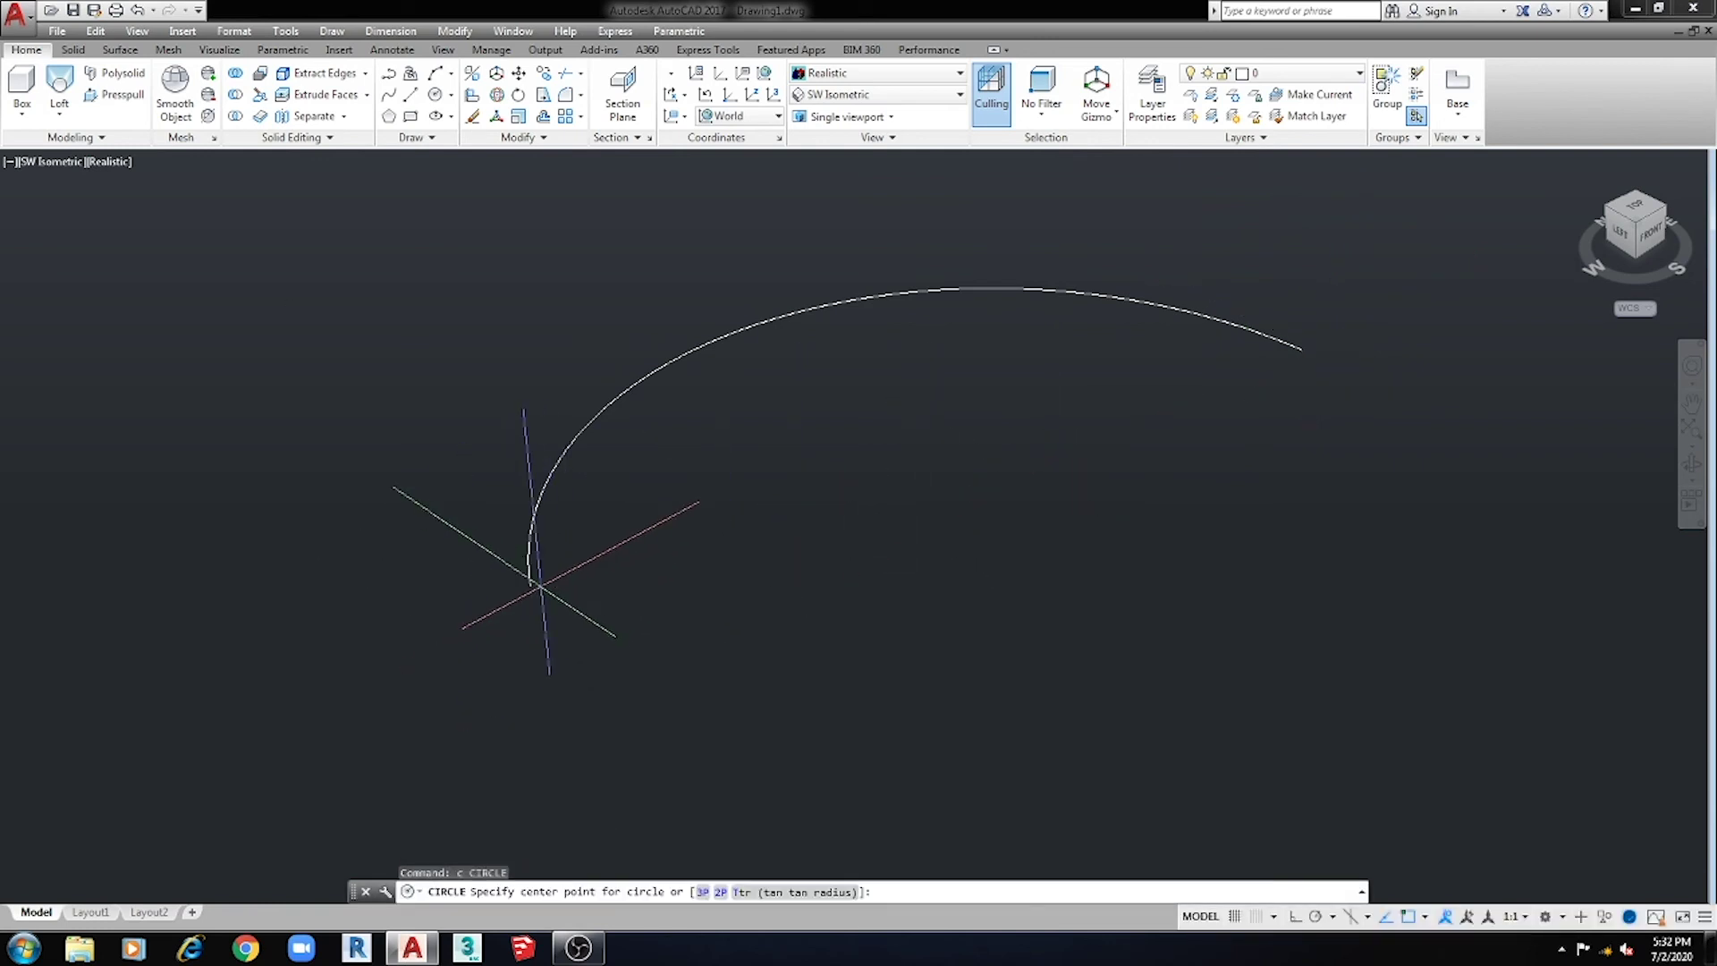
pyautogui.click(533, 583)
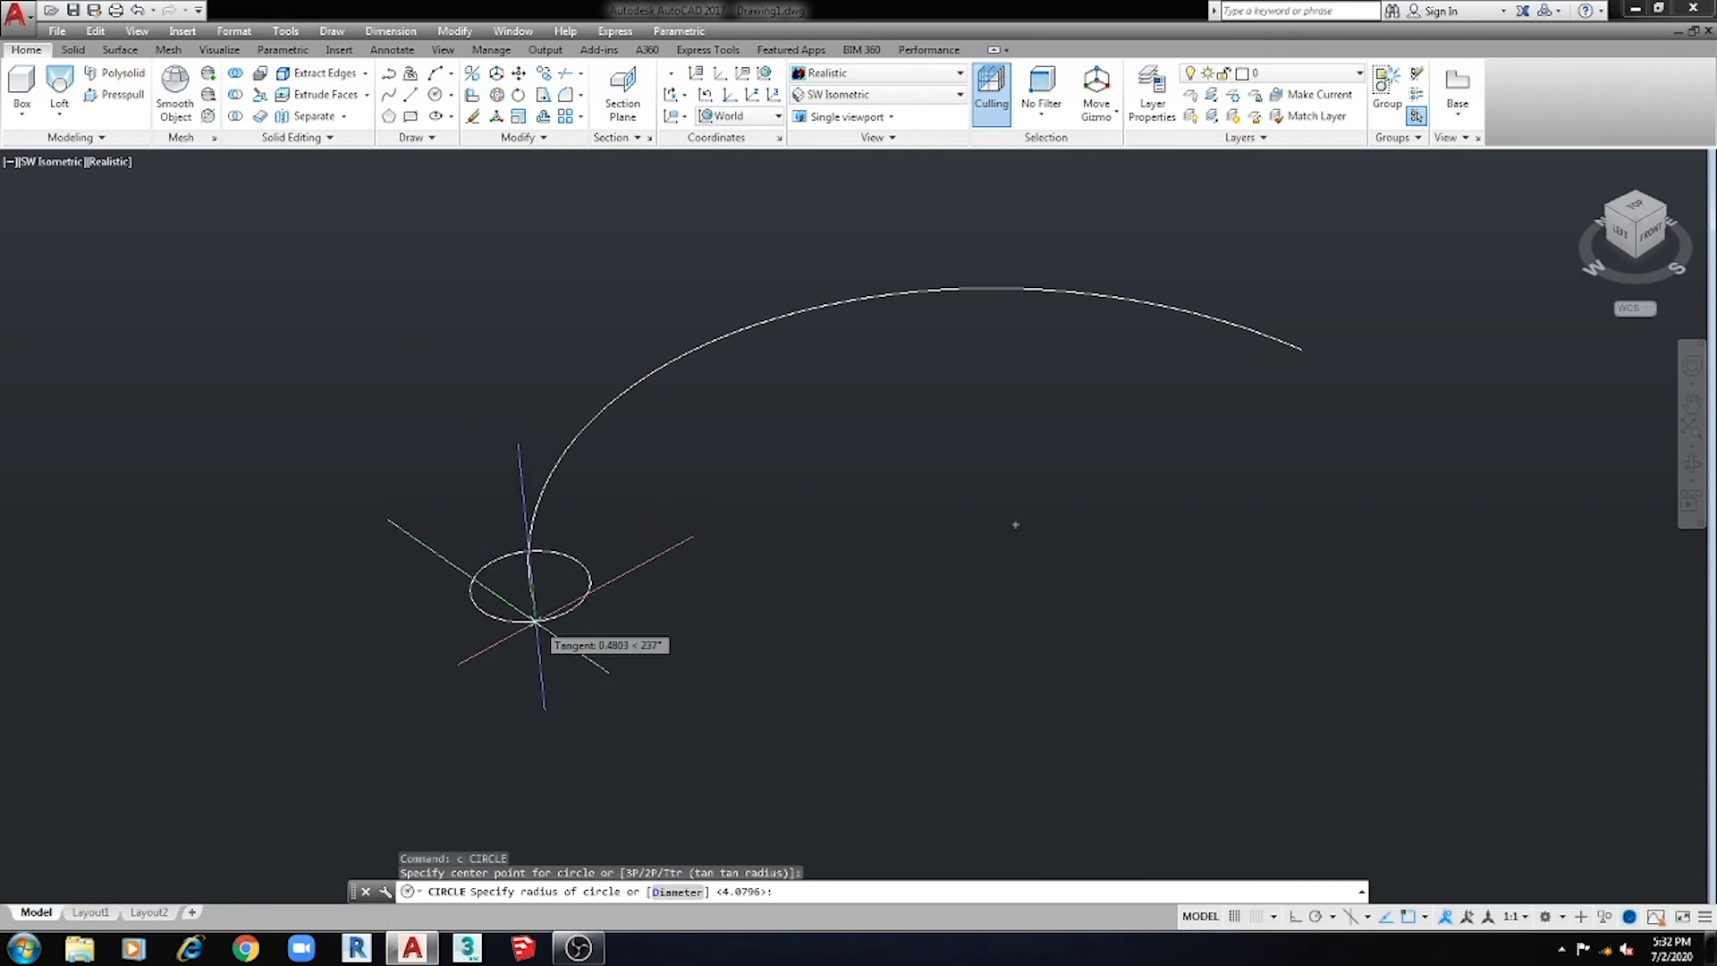
pyautogui.press('Escape')
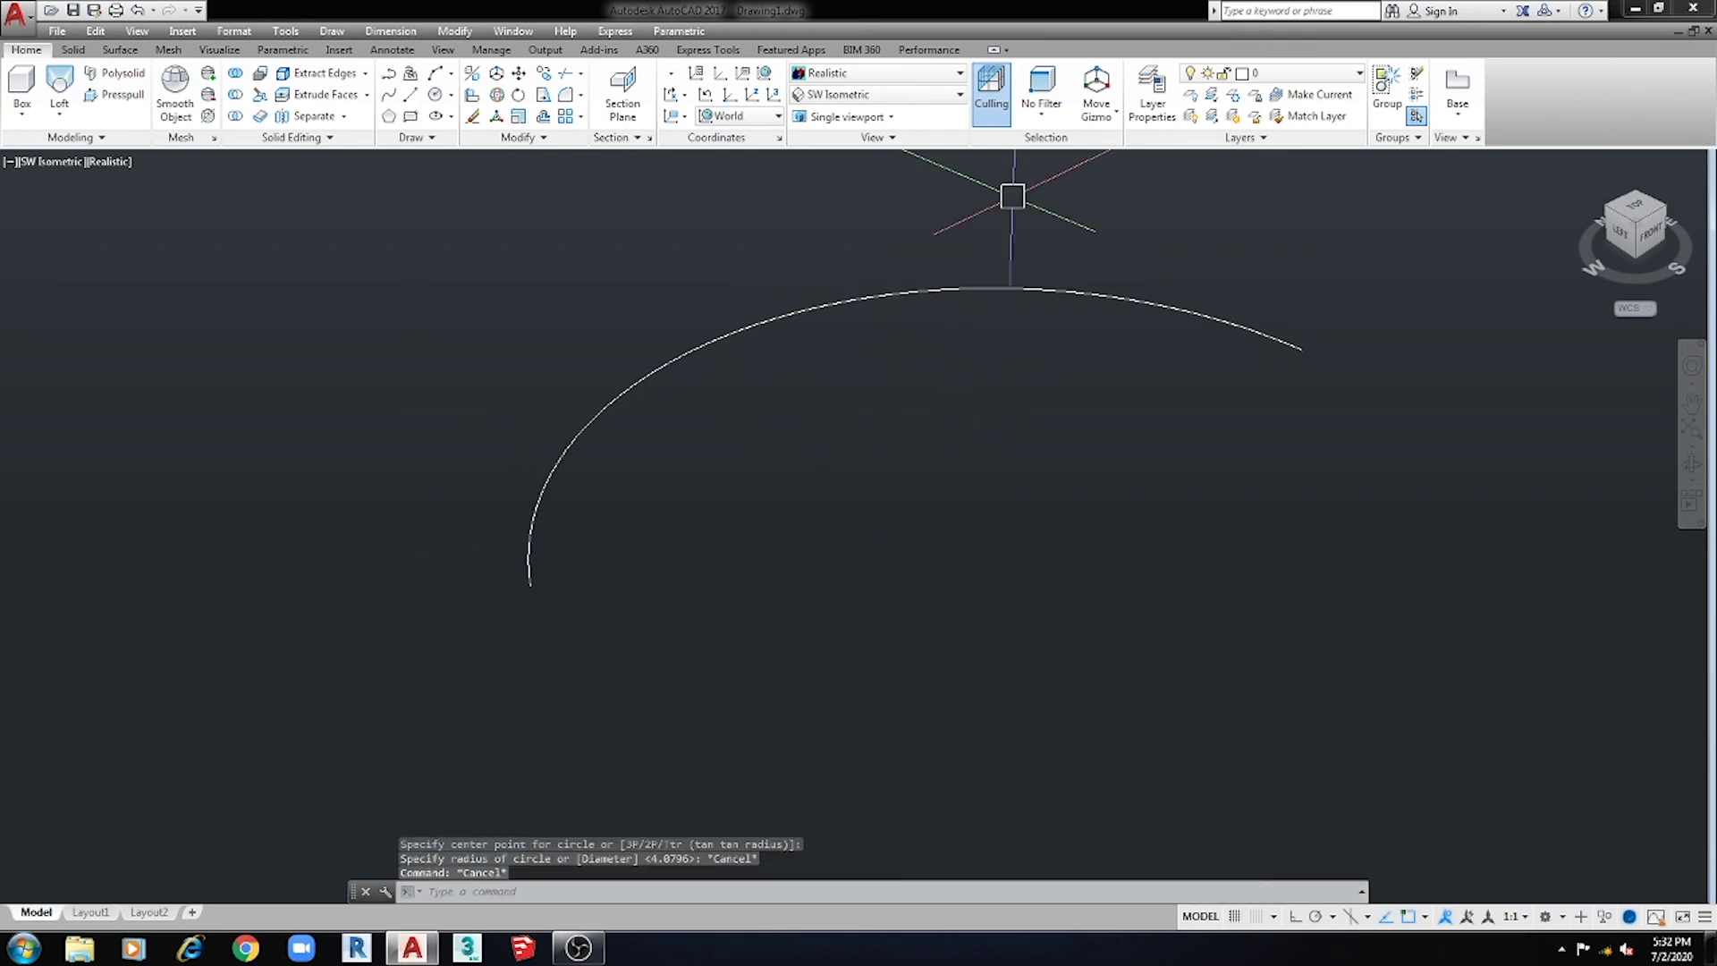
# Set the UCS to Front and draw a small upright circle centred on the arc's start point.
pyautogui.click(726, 118)
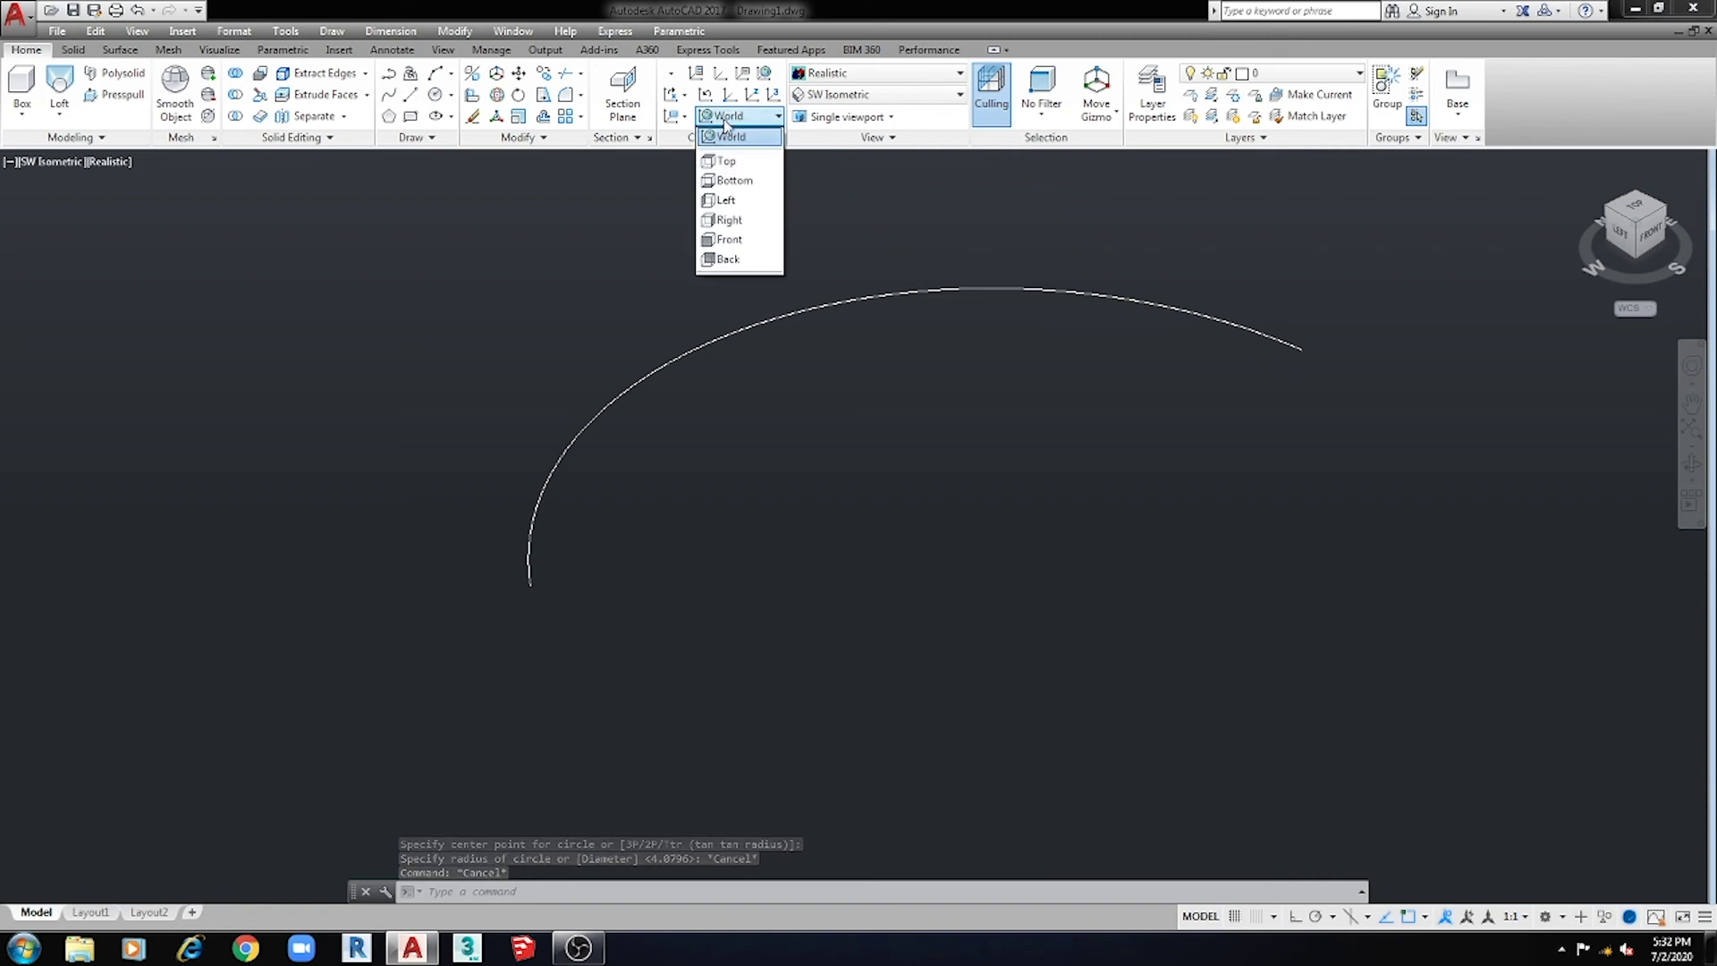
pyautogui.click(743, 242)
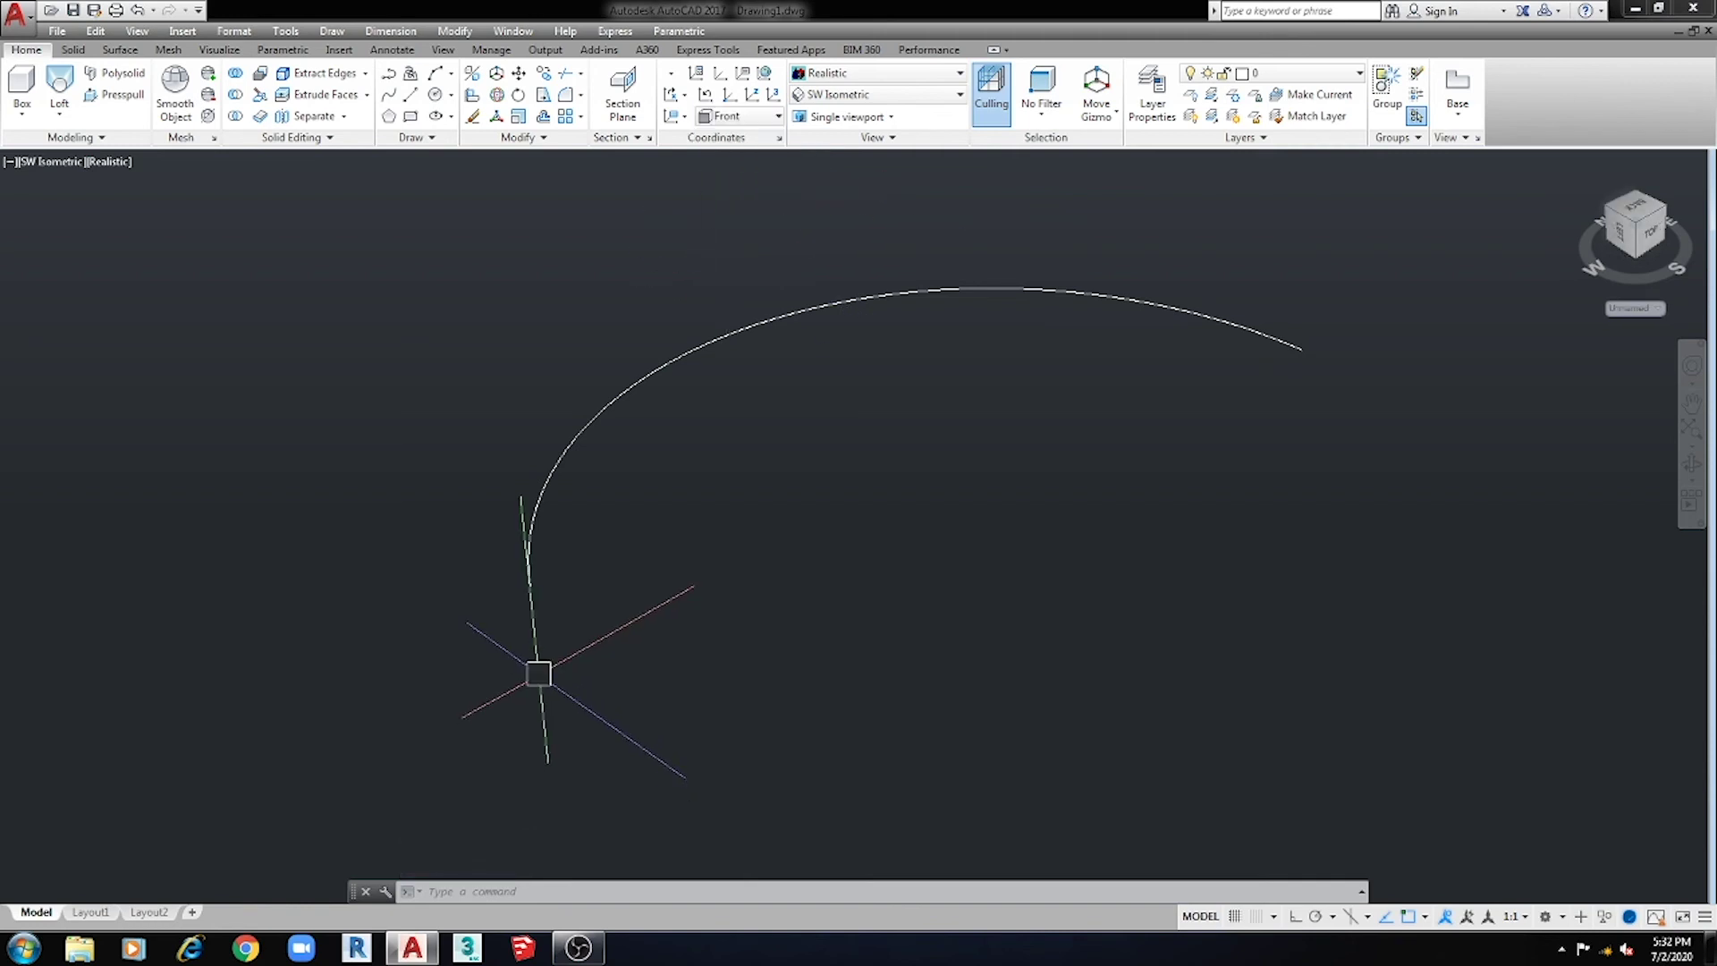
pyautogui.write('c')
pyautogui.press('Return')
pyautogui.click(529, 582)
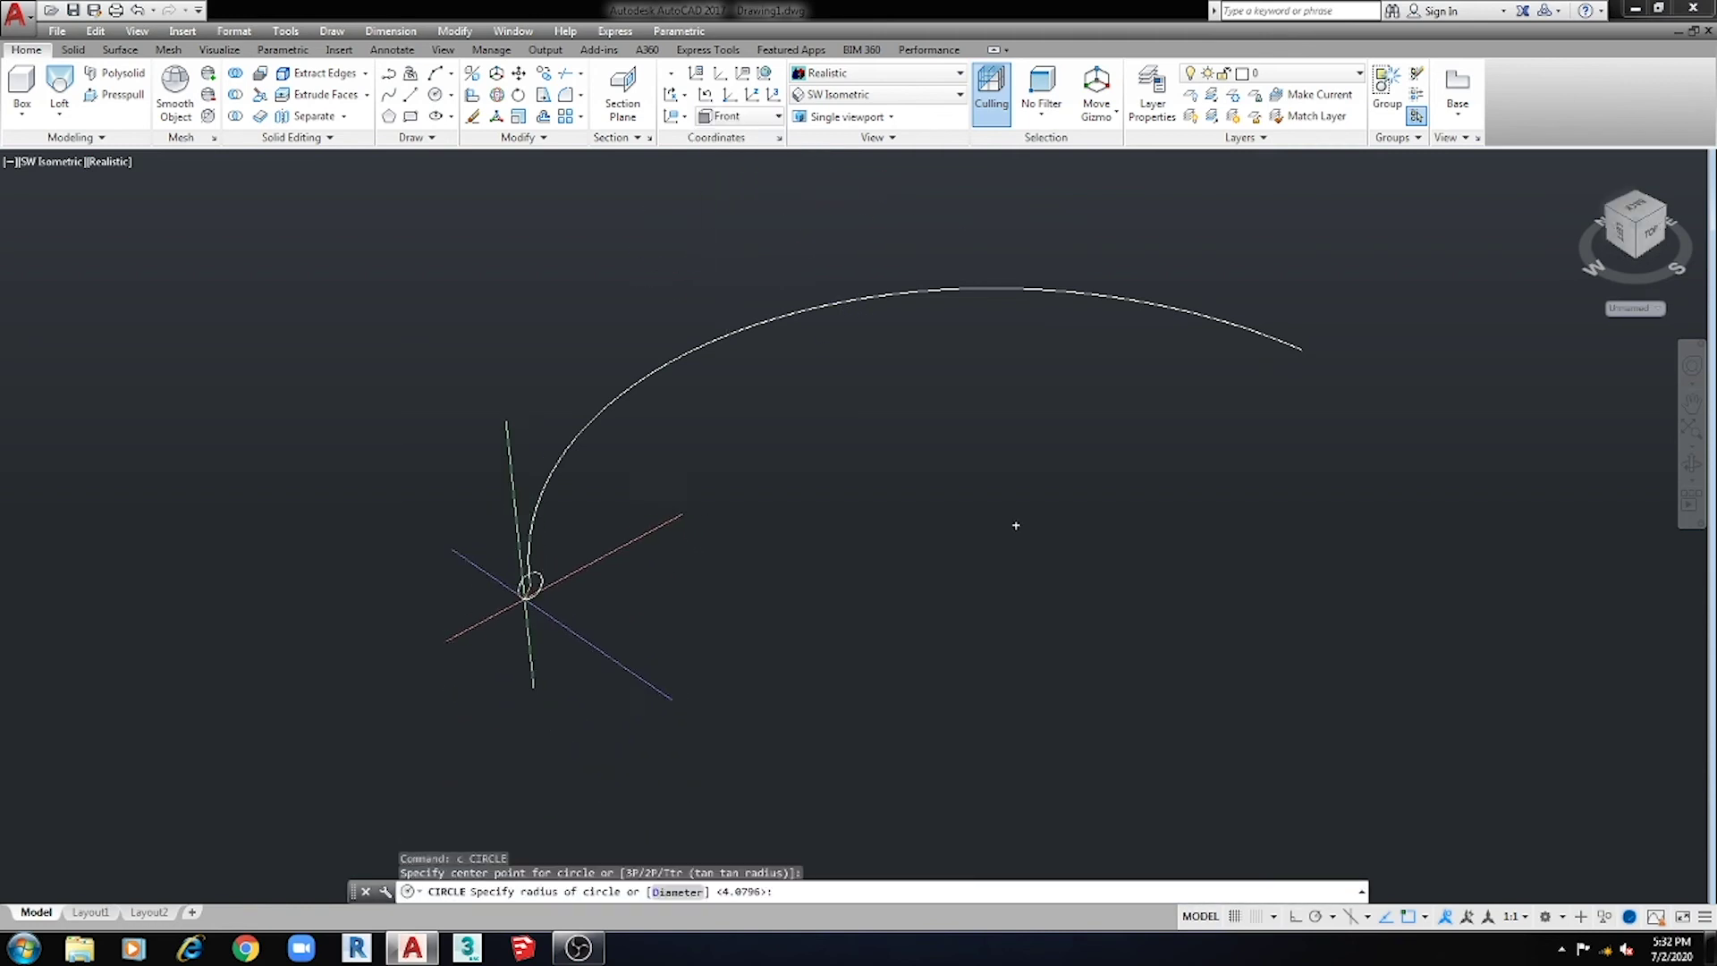
pyautogui.click(528, 610)
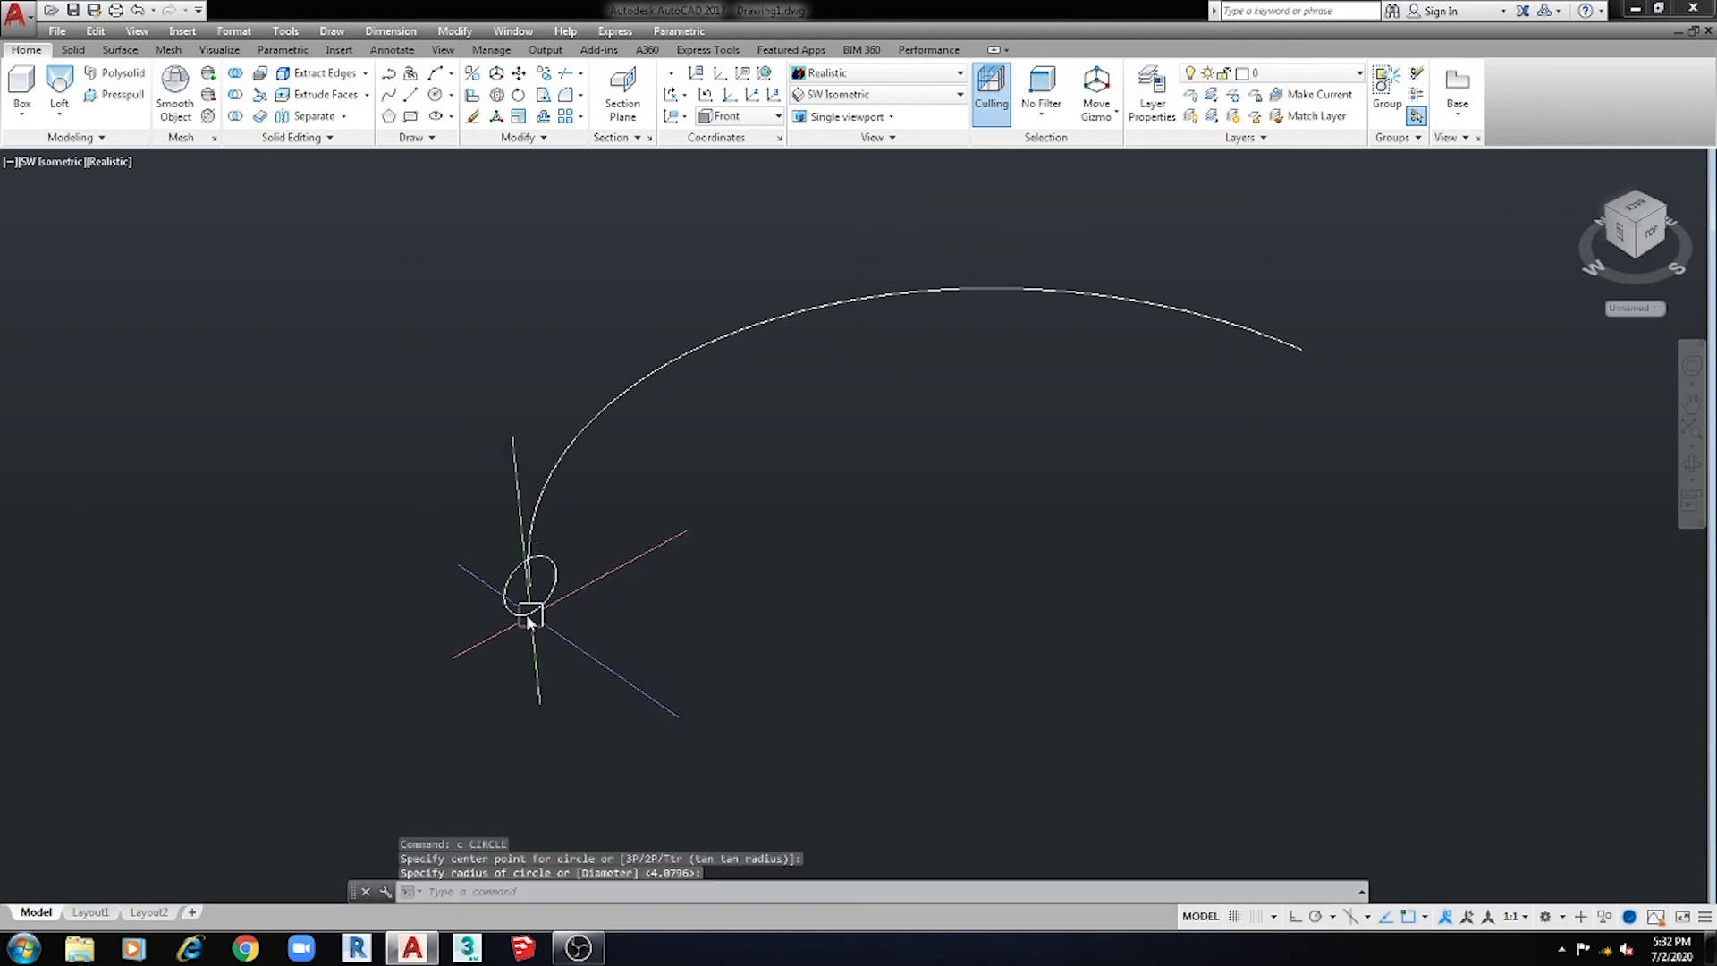
# Draw a small upright rectangle on the Front plane near the arc's free end.
pyautogui.write('r')
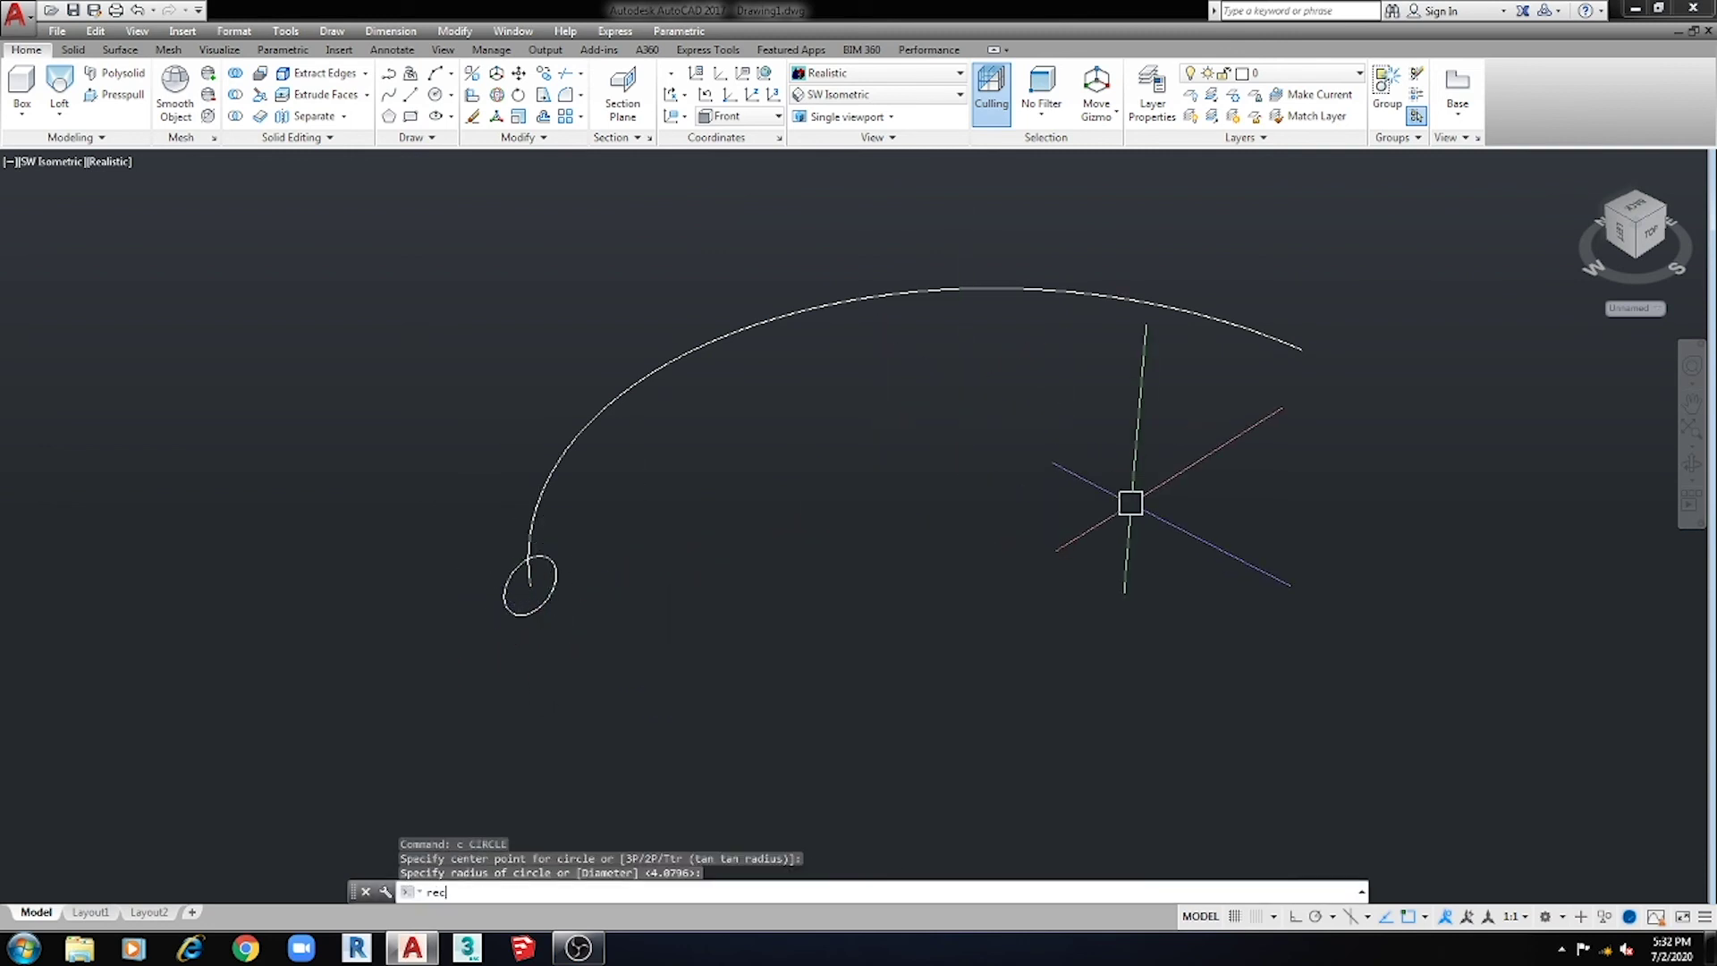
pyautogui.write('ec')
pyautogui.press('Return')
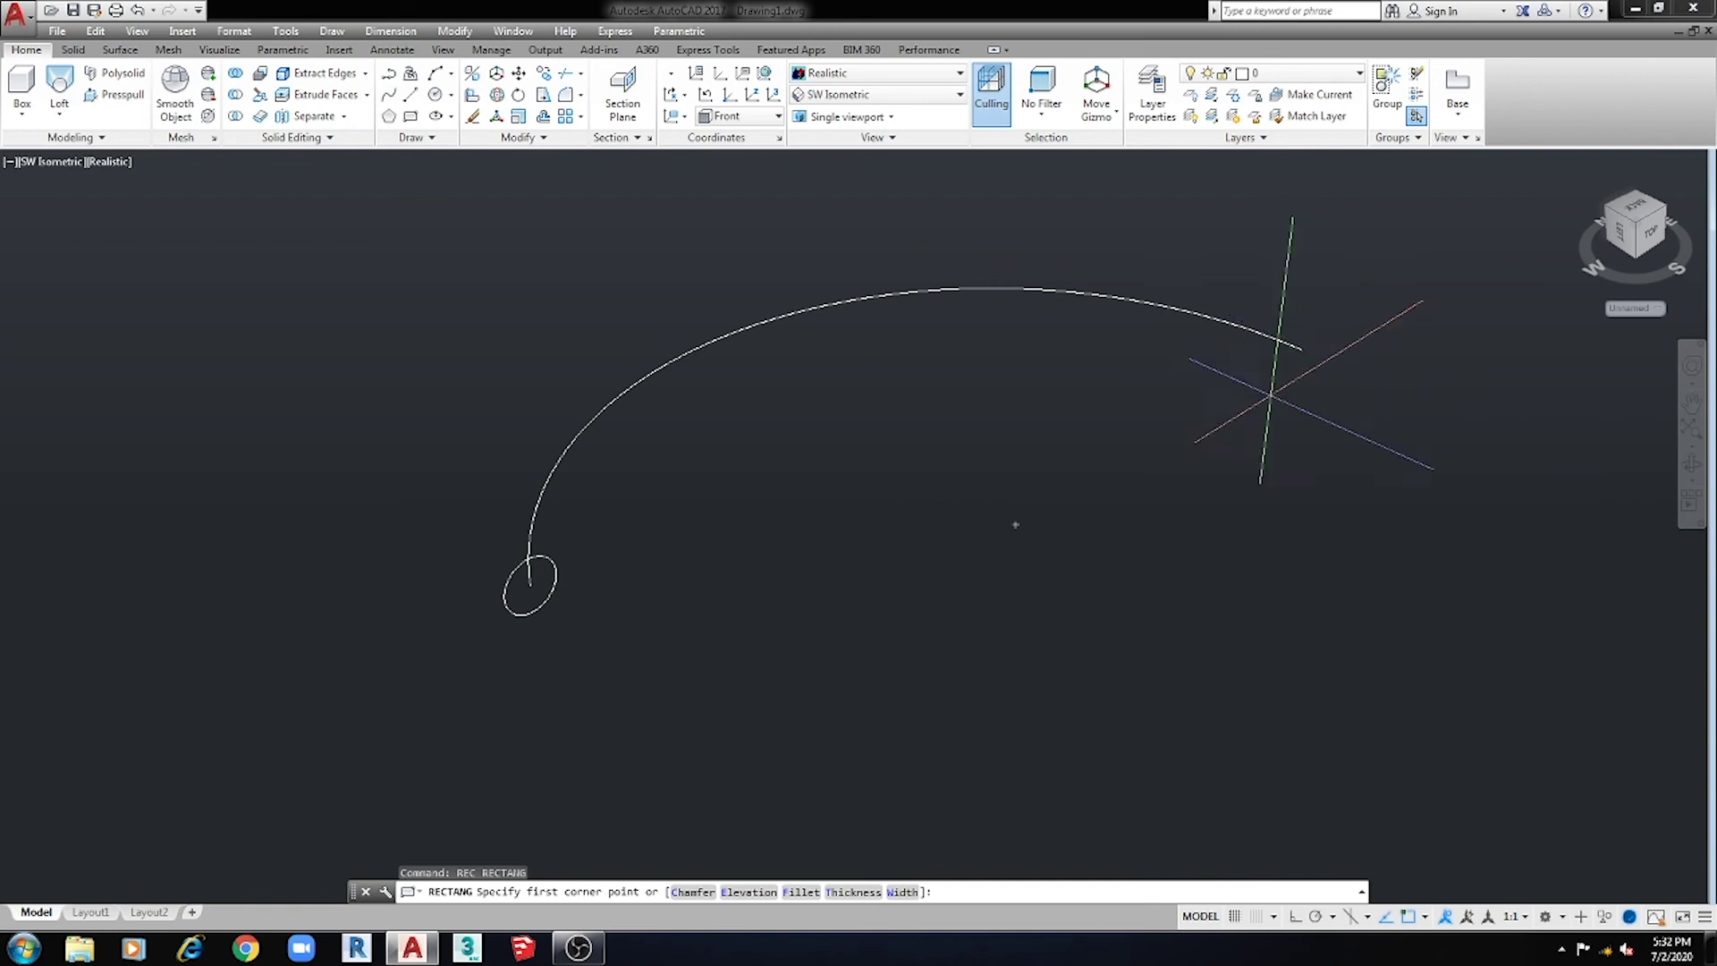
pyautogui.scroll(5, 1288, 357)
pyautogui.moveTo(1226, 411); pyautogui.dragTo(1194, 424, button='middle')
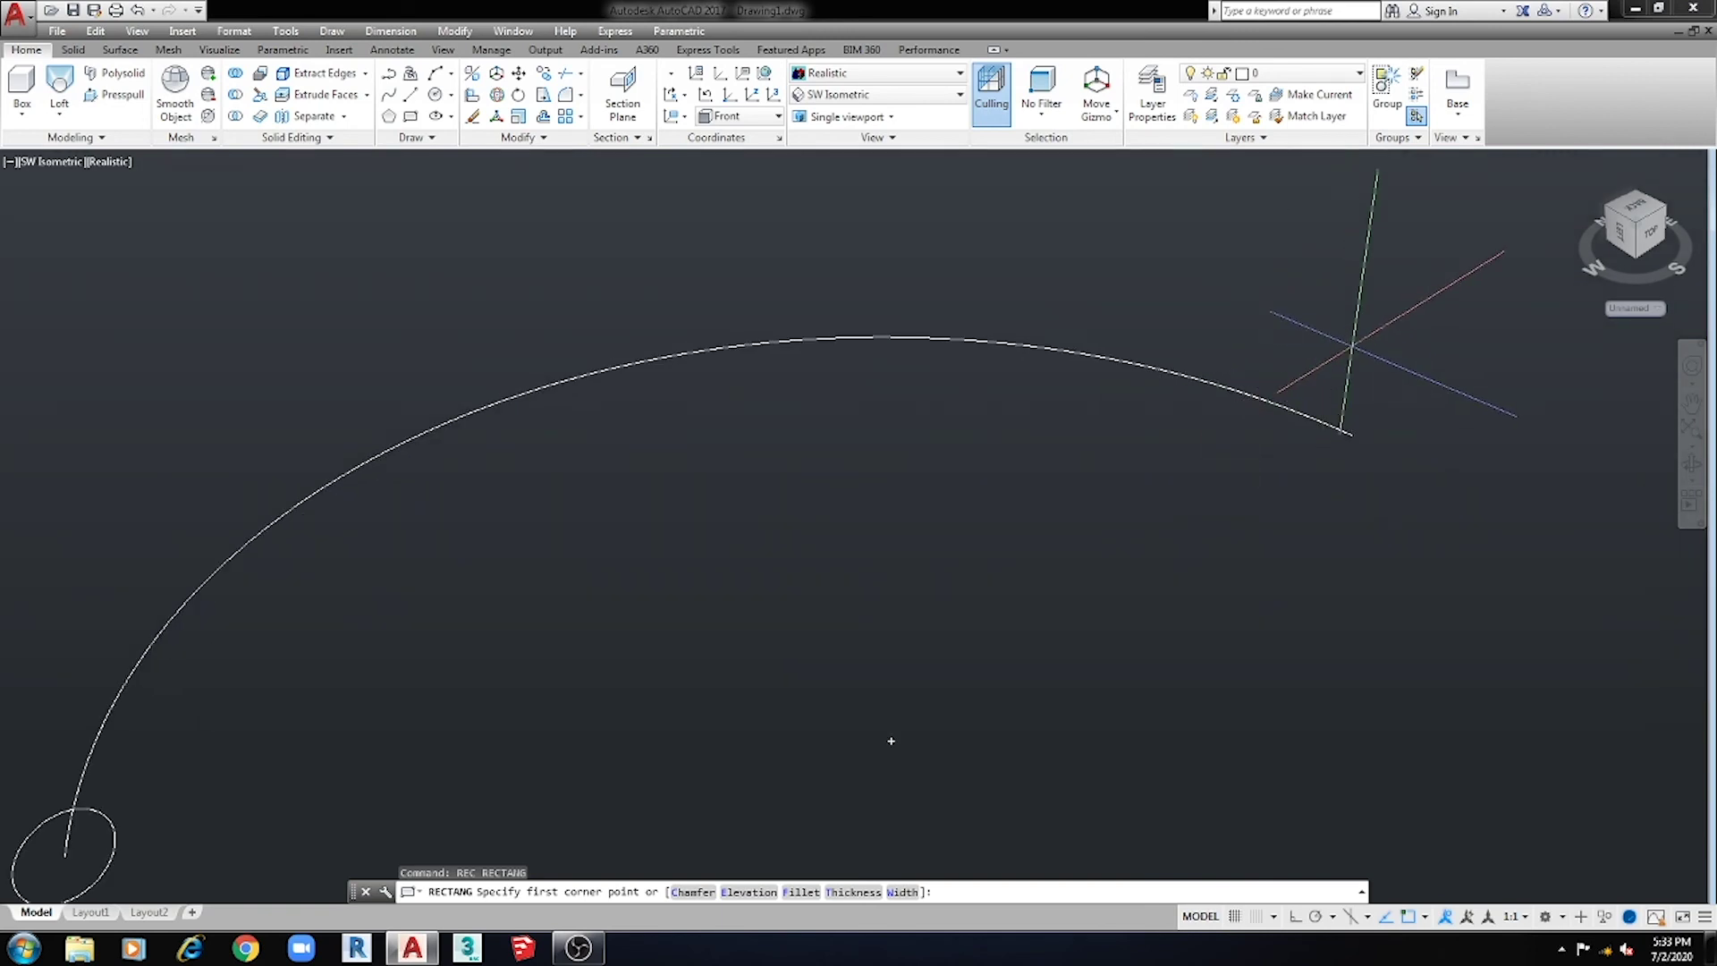
pyautogui.click(1310, 366)
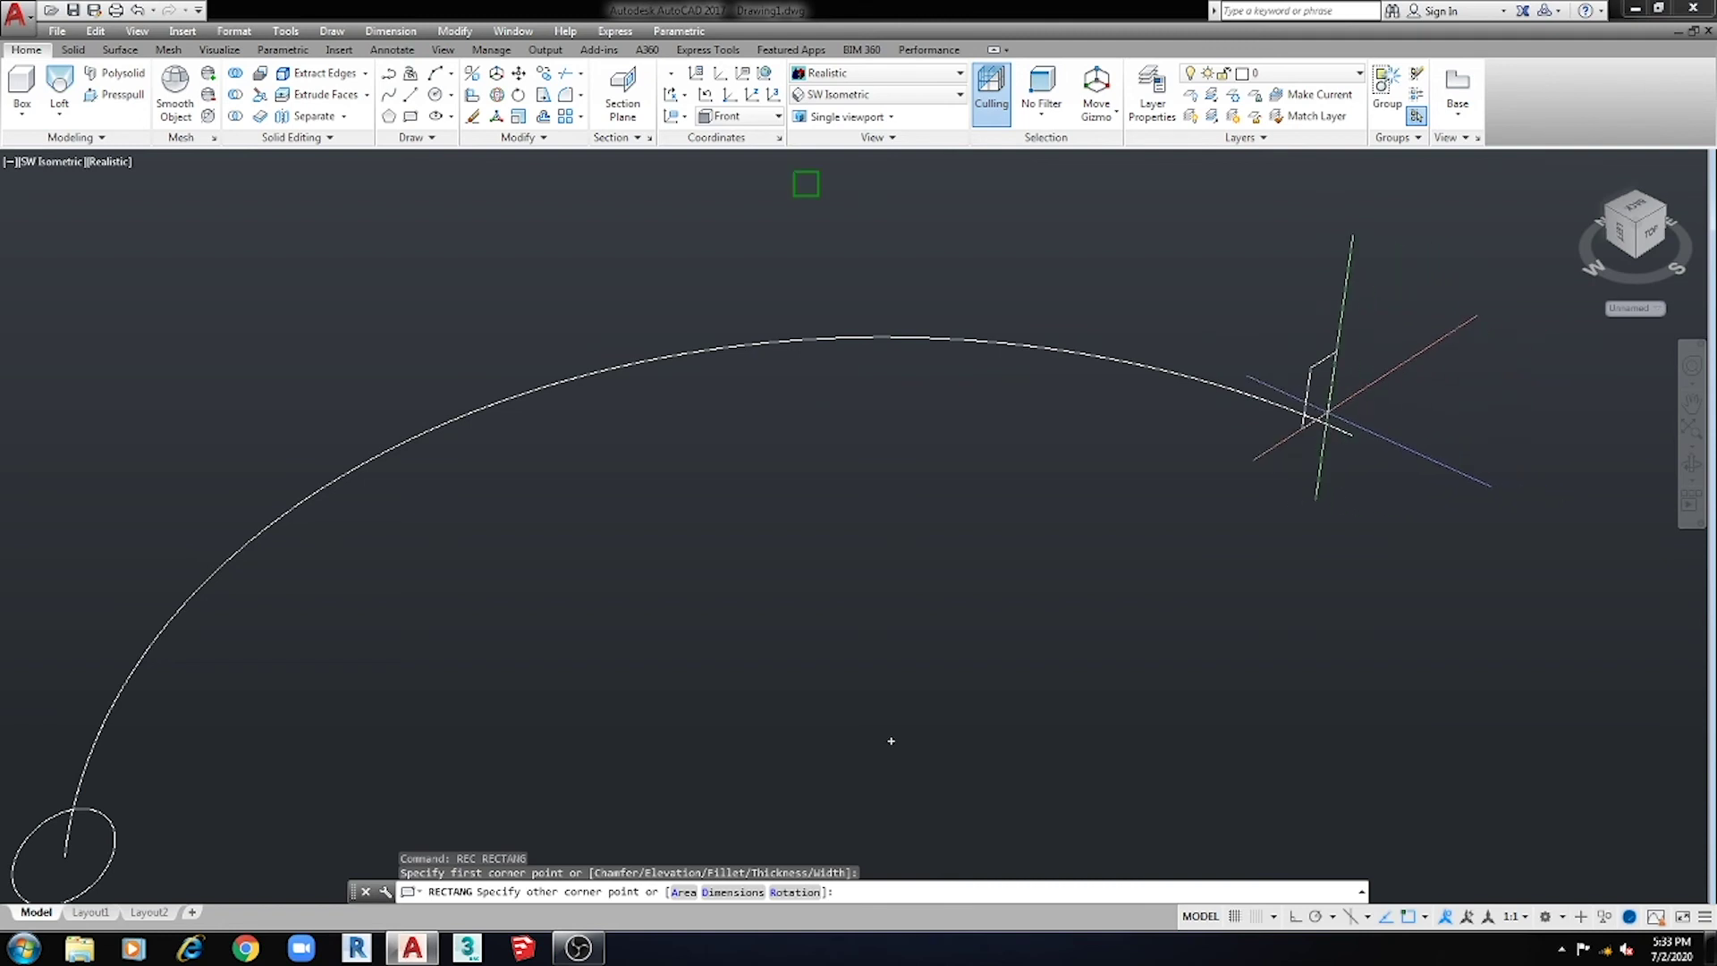
pyautogui.click(1341, 413)
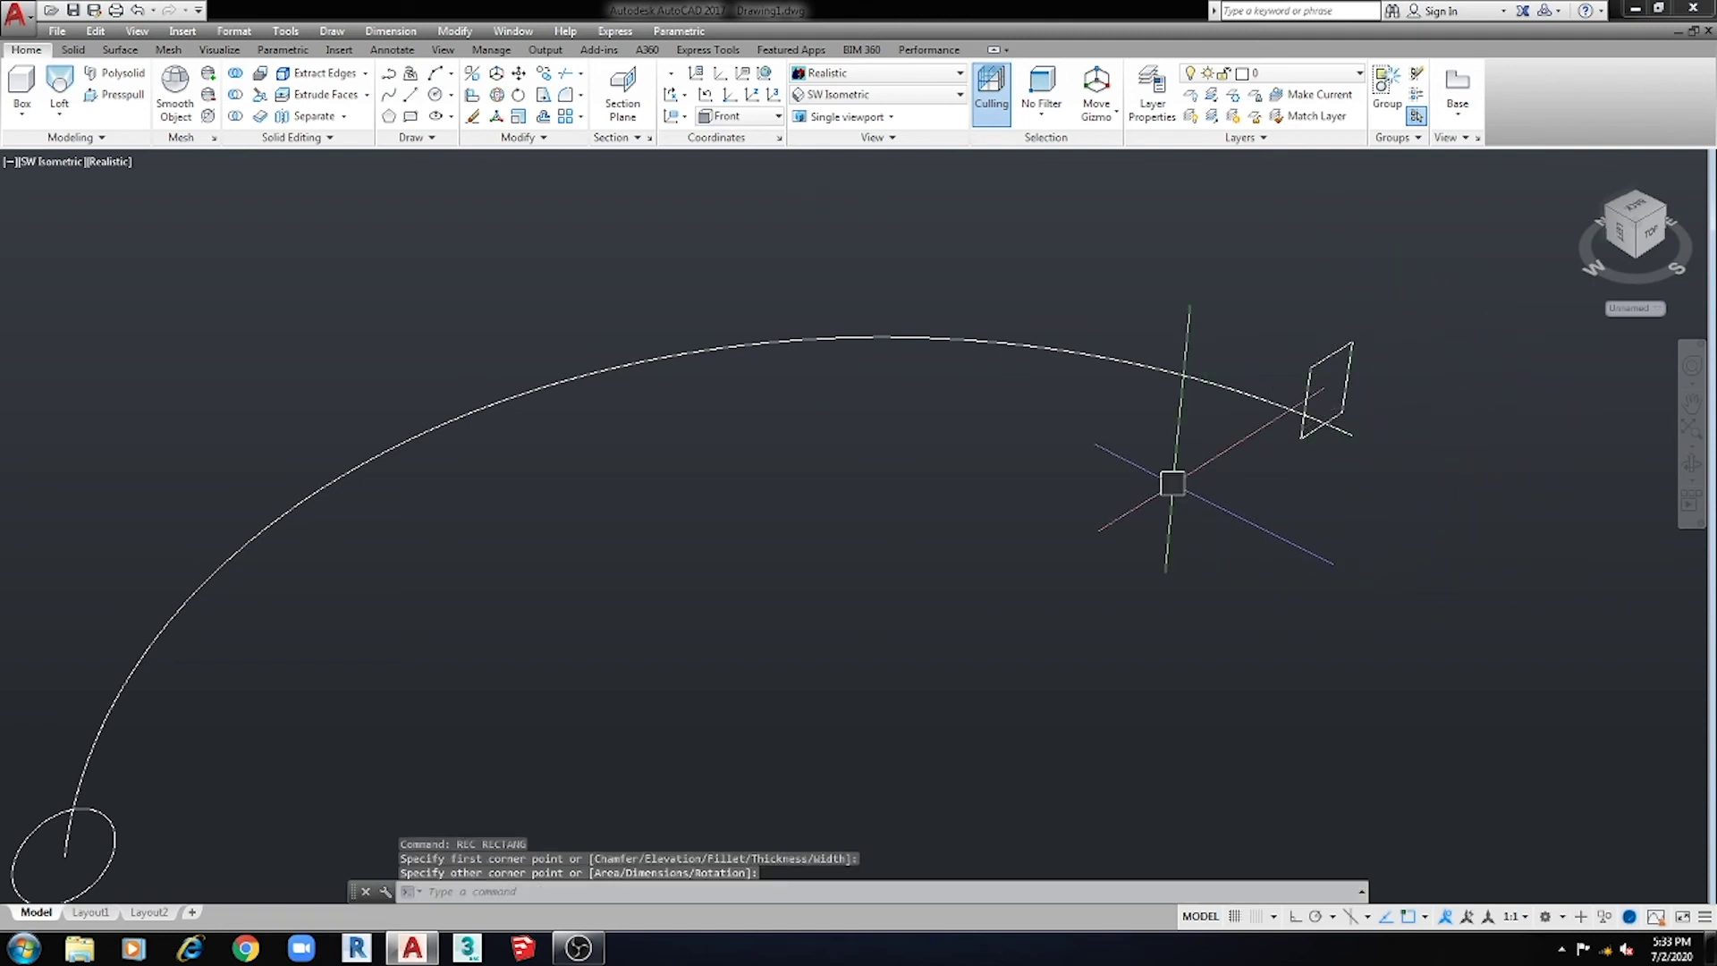
# Move the rectangle by its centre onto the free endpoint of the arc.
pyautogui.write('m')
pyautogui.press('Return')
pyautogui.click(1352, 349)
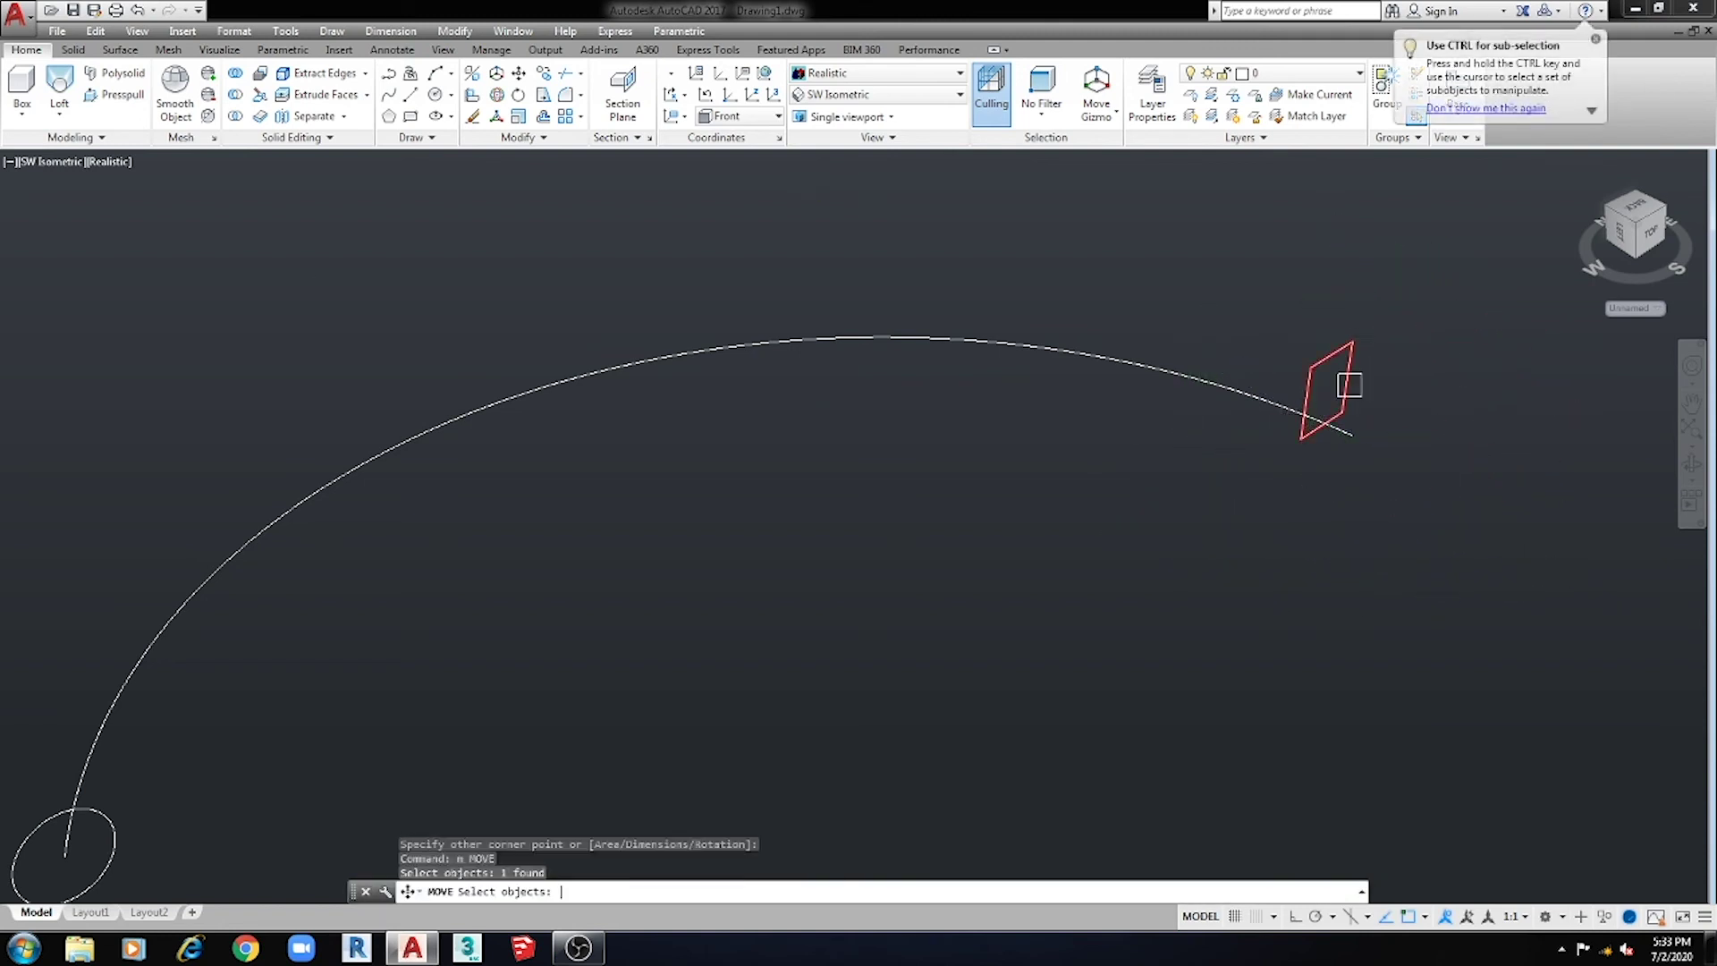
pyautogui.press('Return')
pyautogui.click(1346, 376)
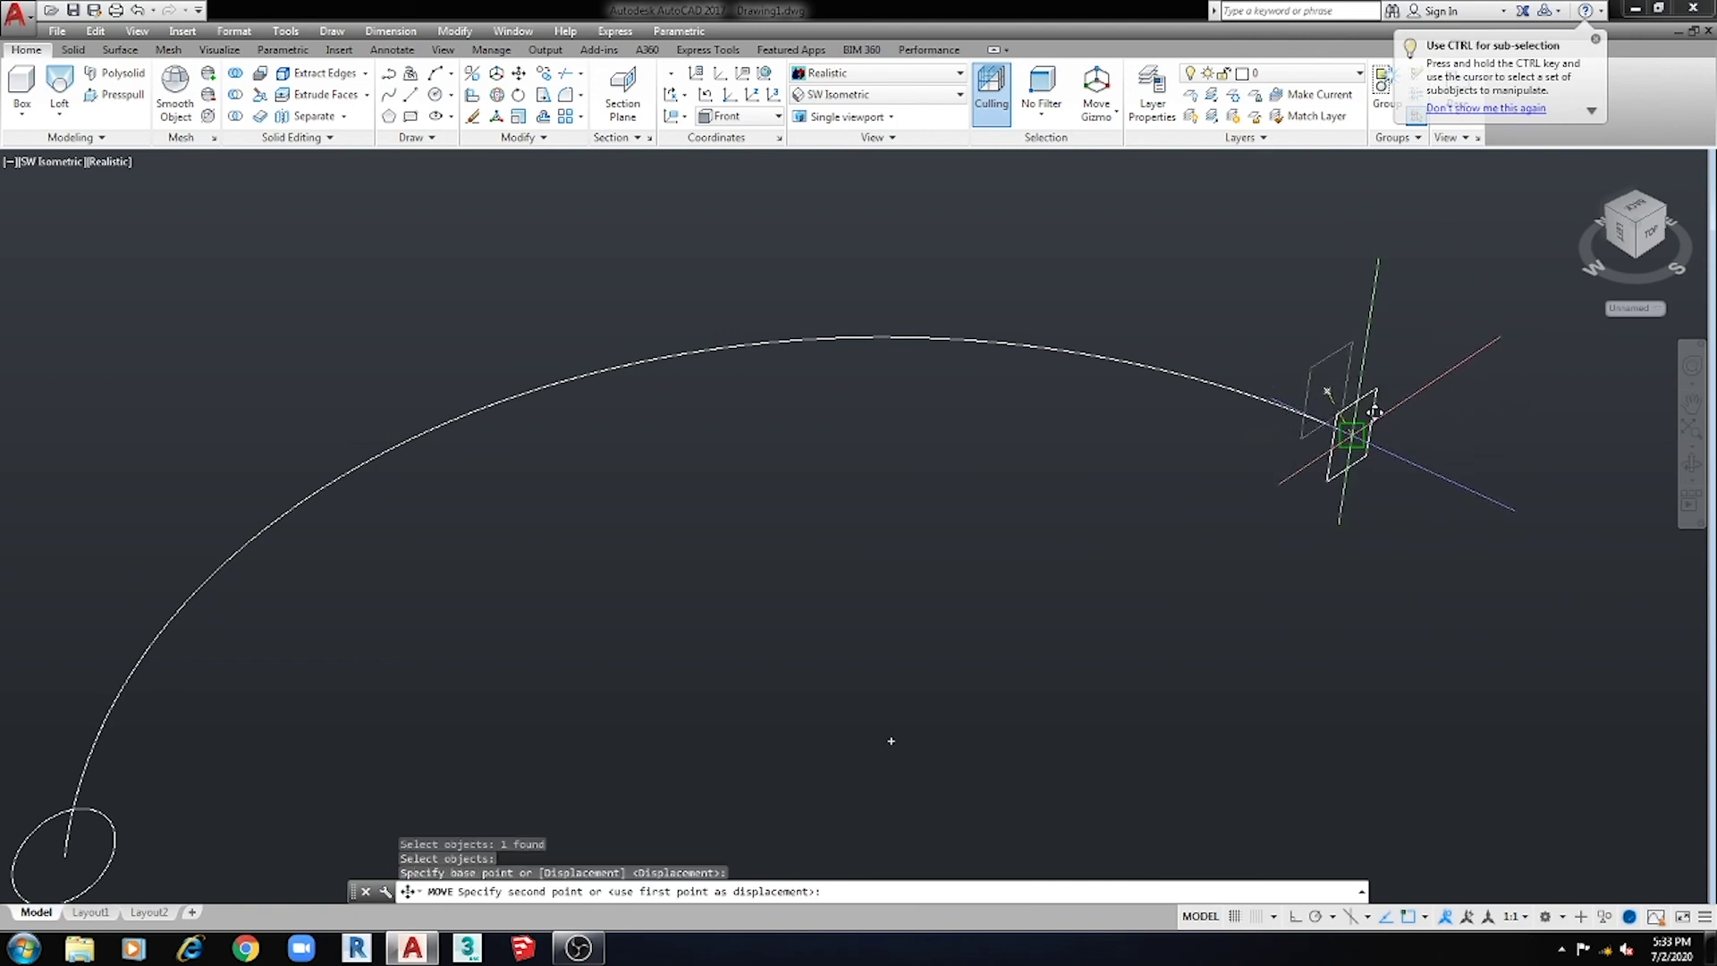
pyautogui.click(1330, 501)
pyautogui.scroll(-1, 881, 491)
pyautogui.scroll(-1, 847, 501)
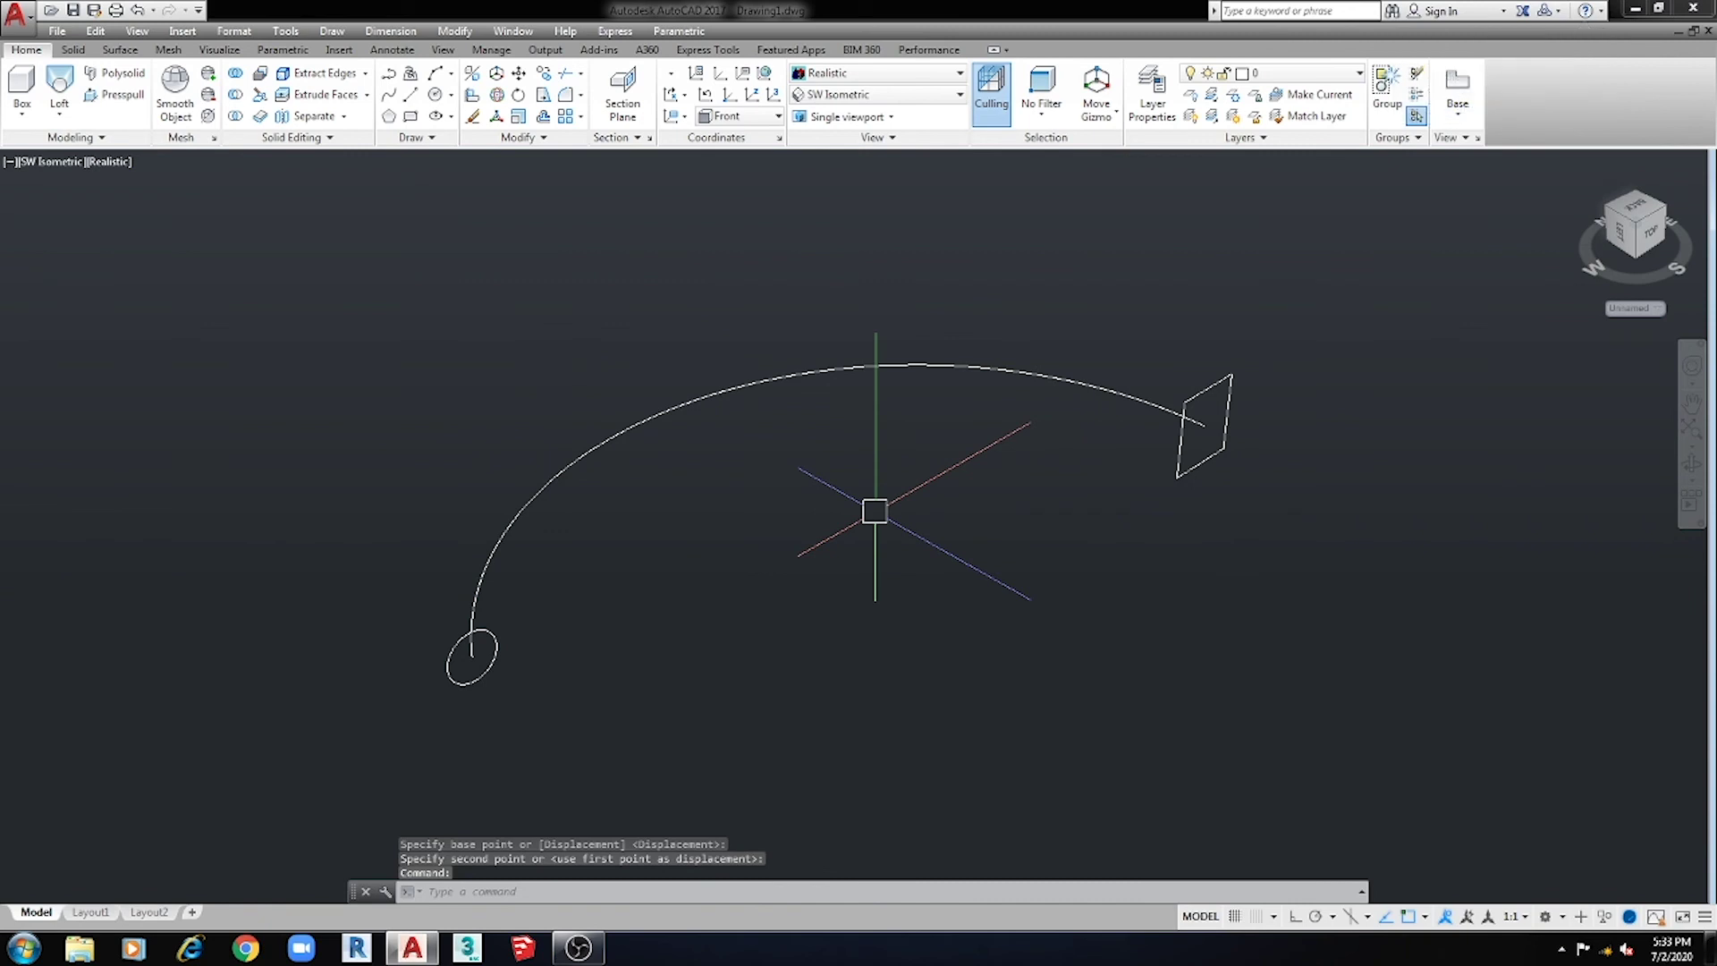
pyautogui.moveTo(666, 585); pyautogui.dragTo(666, 585, button='middle')
pyautogui.press('Escape')
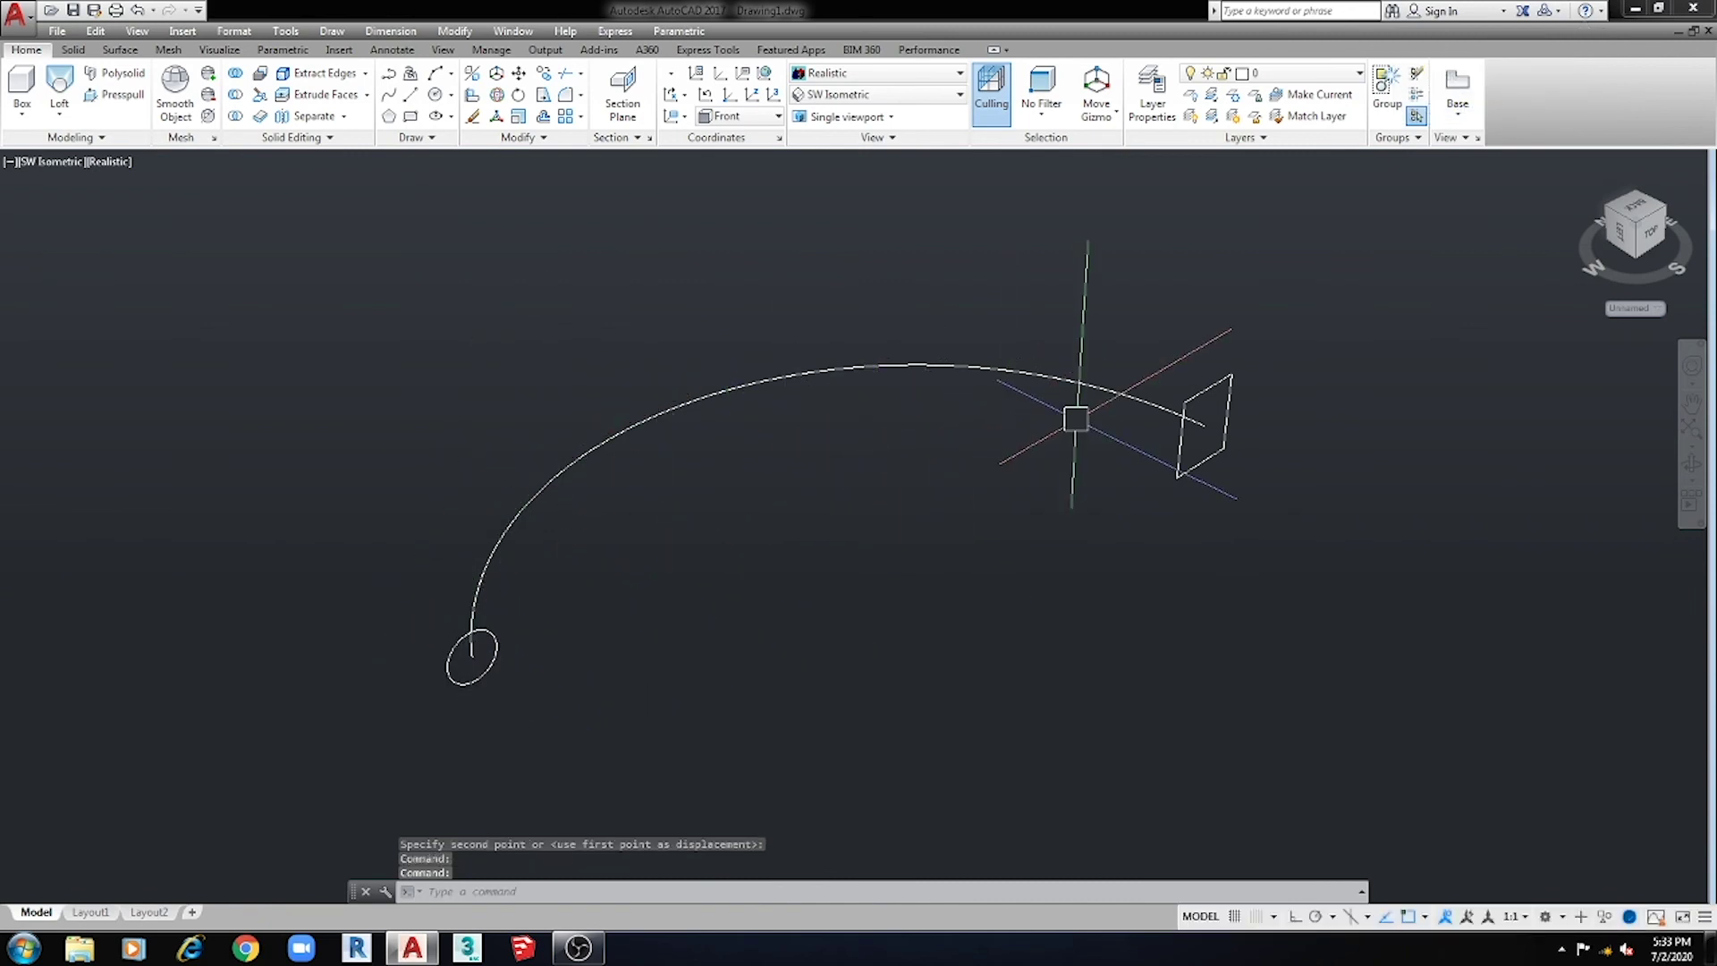
# Loft a solid from the circle to the rectangle, using the Path option with the arc as path profile.
pyautogui.click(62, 106)
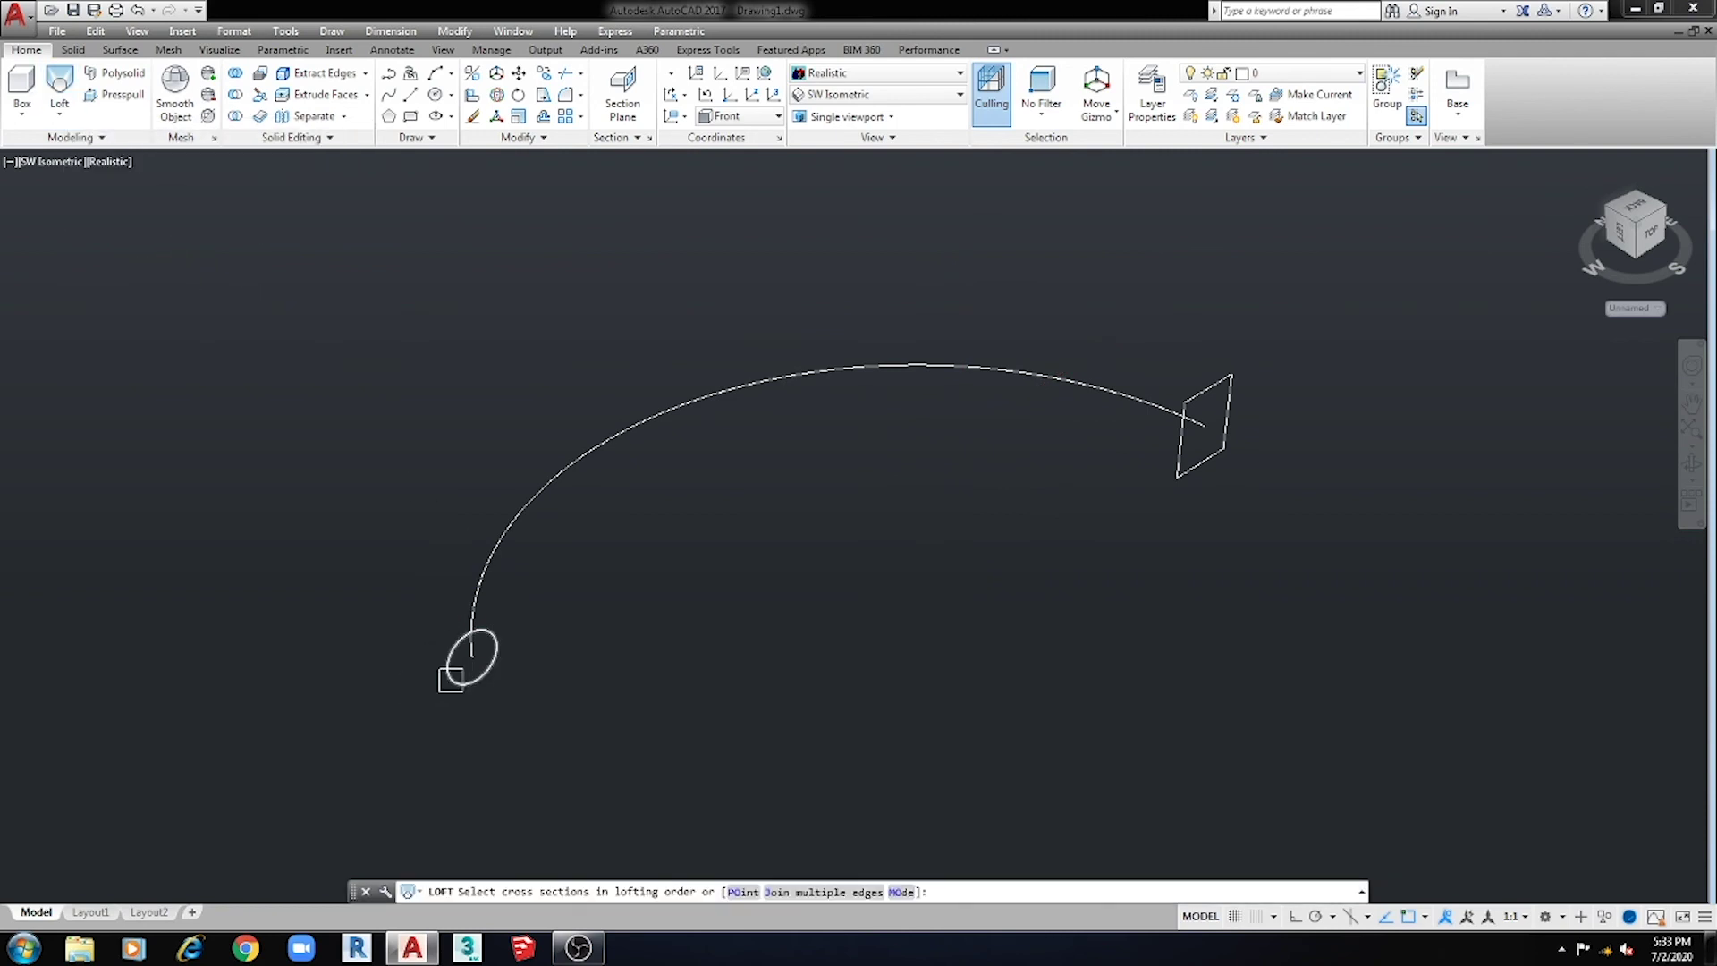
pyautogui.click(451, 679)
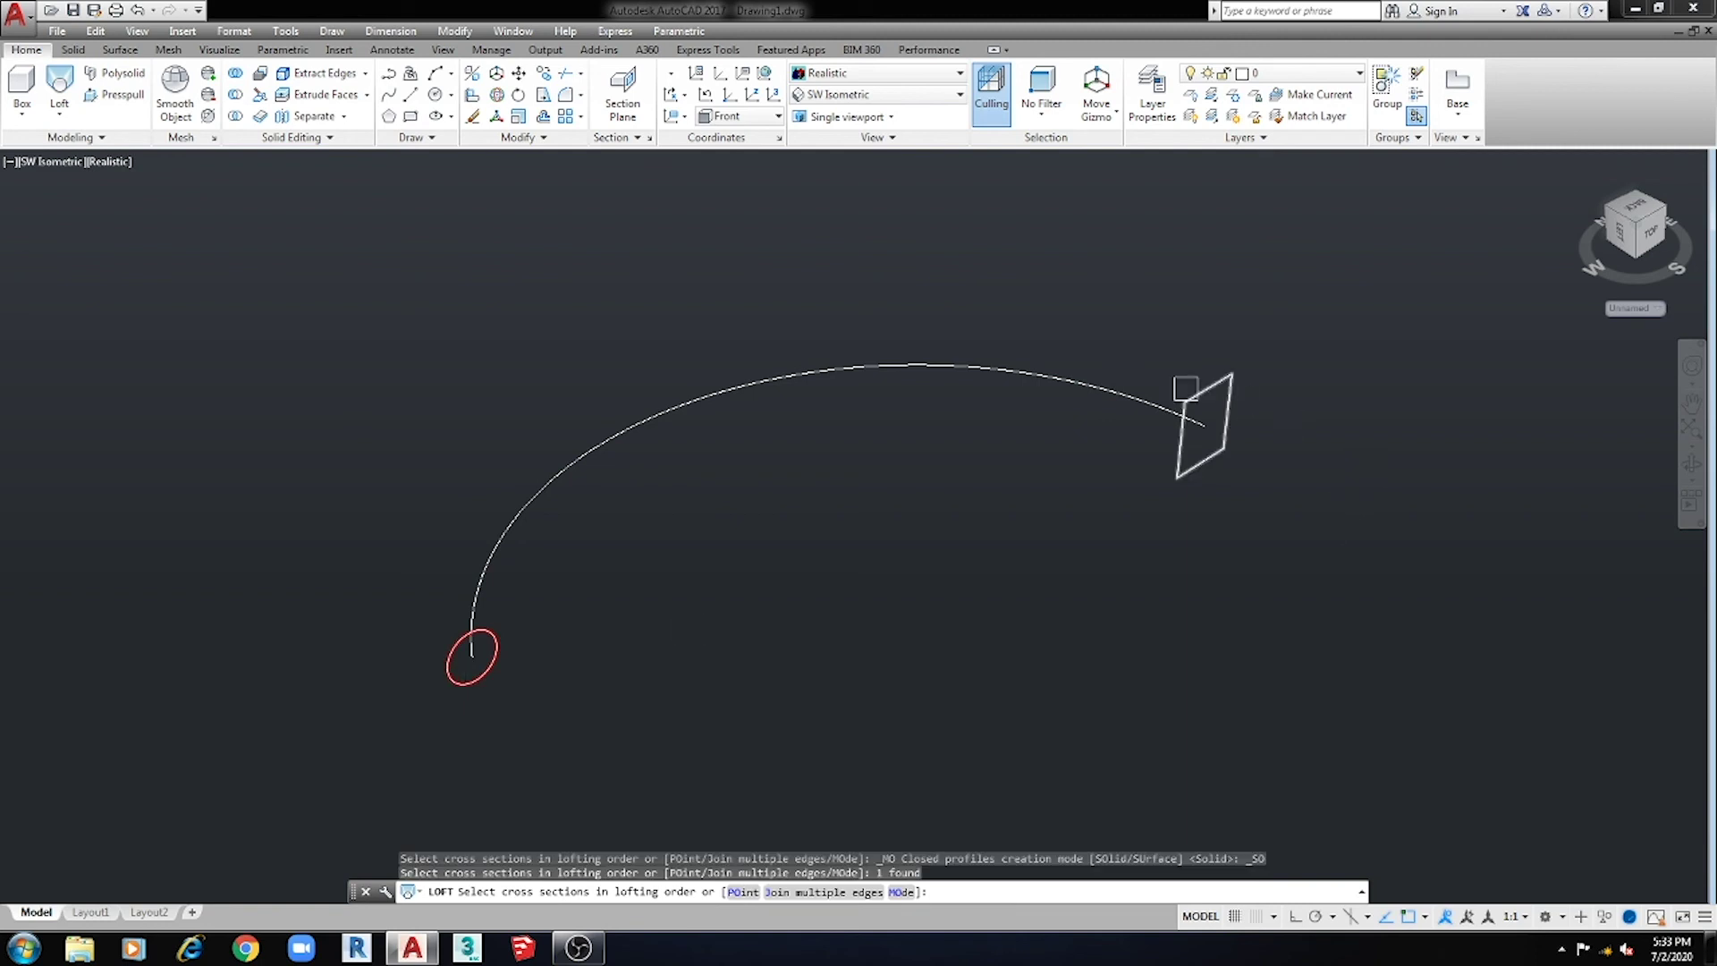
pyautogui.click(1209, 385)
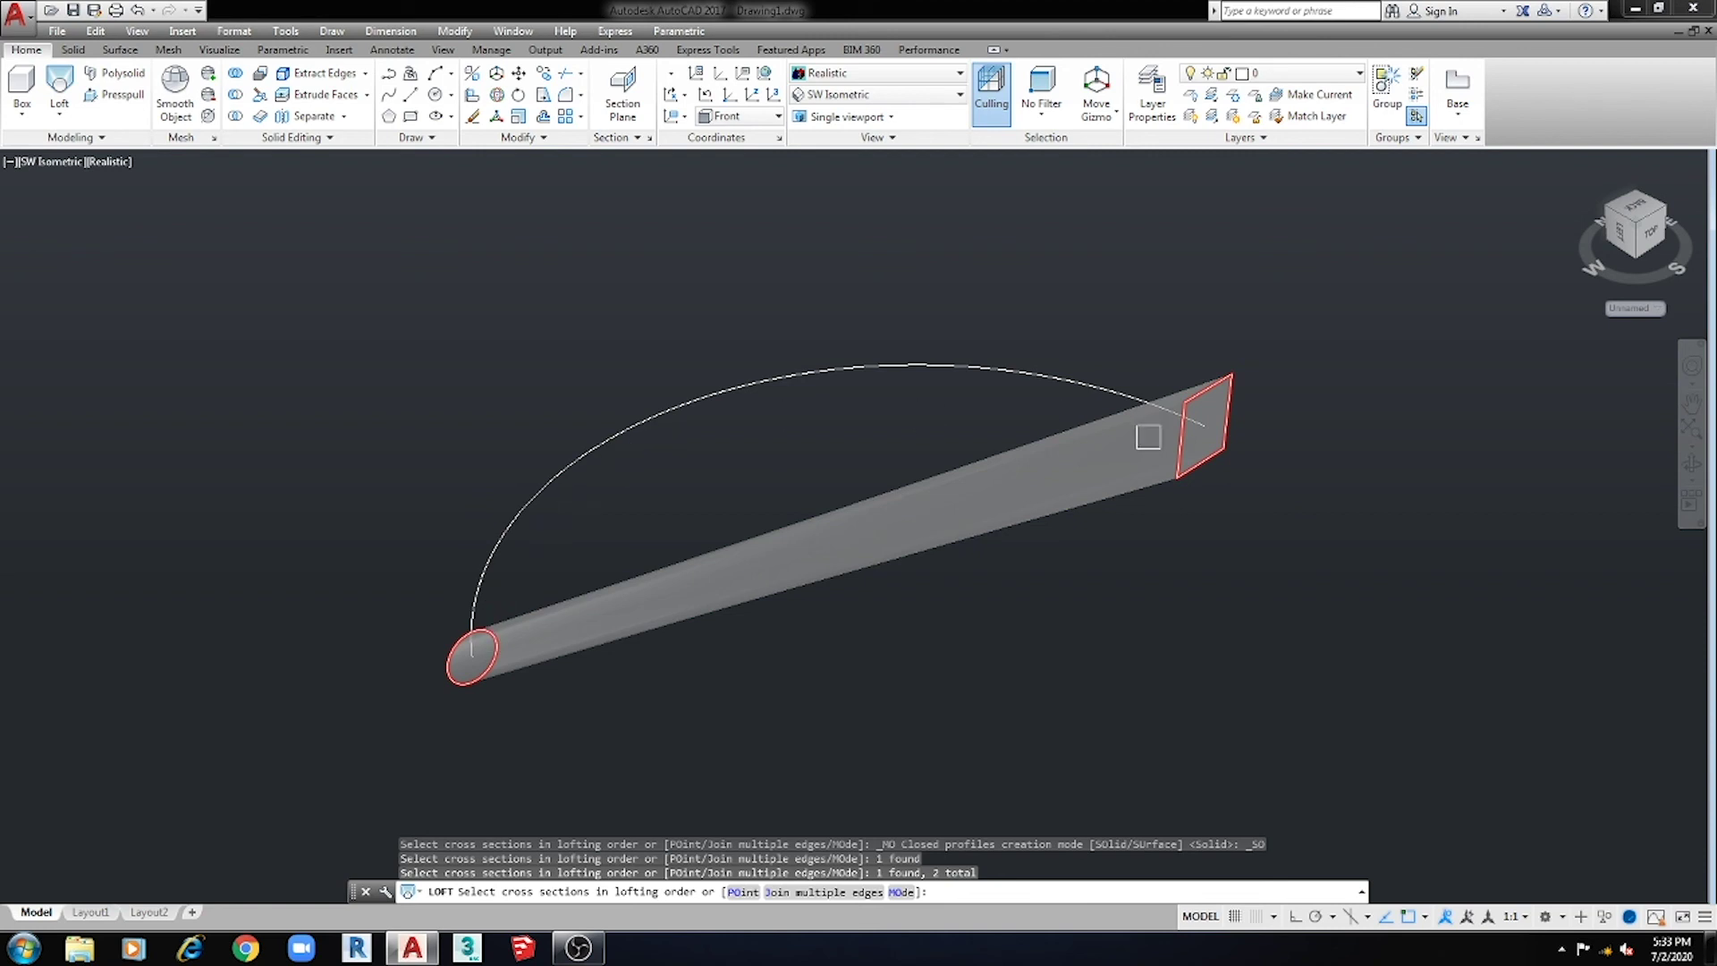
pyautogui.press('Return')
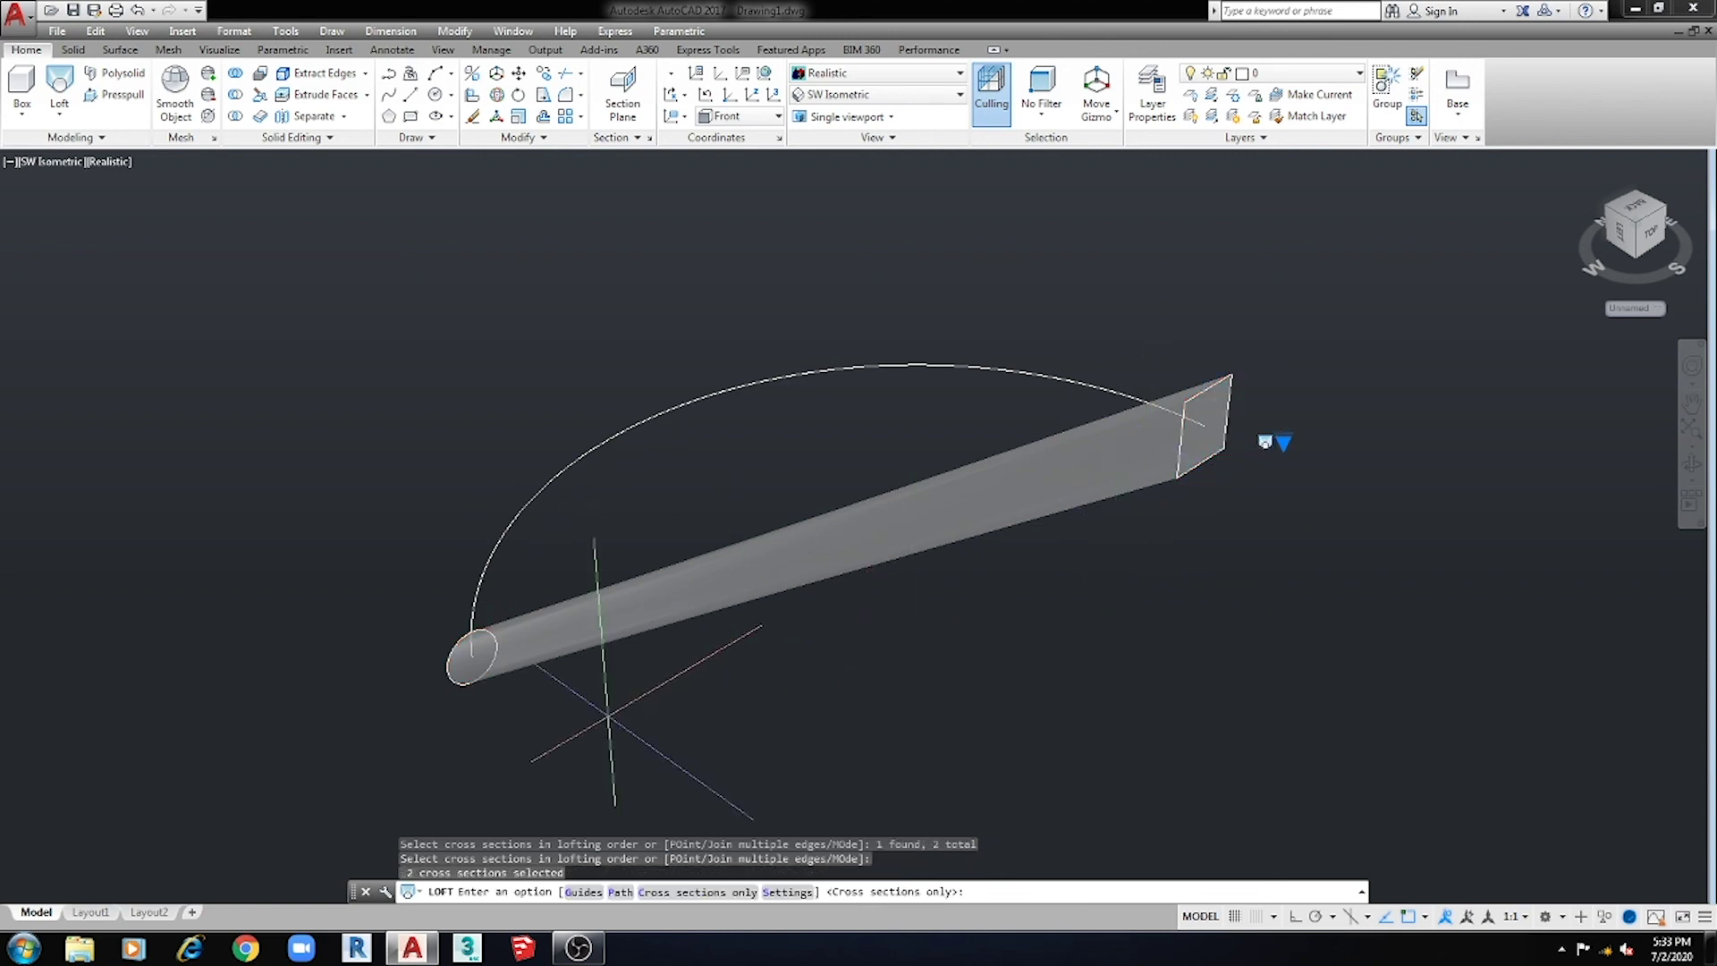
pyautogui.click(620, 892)
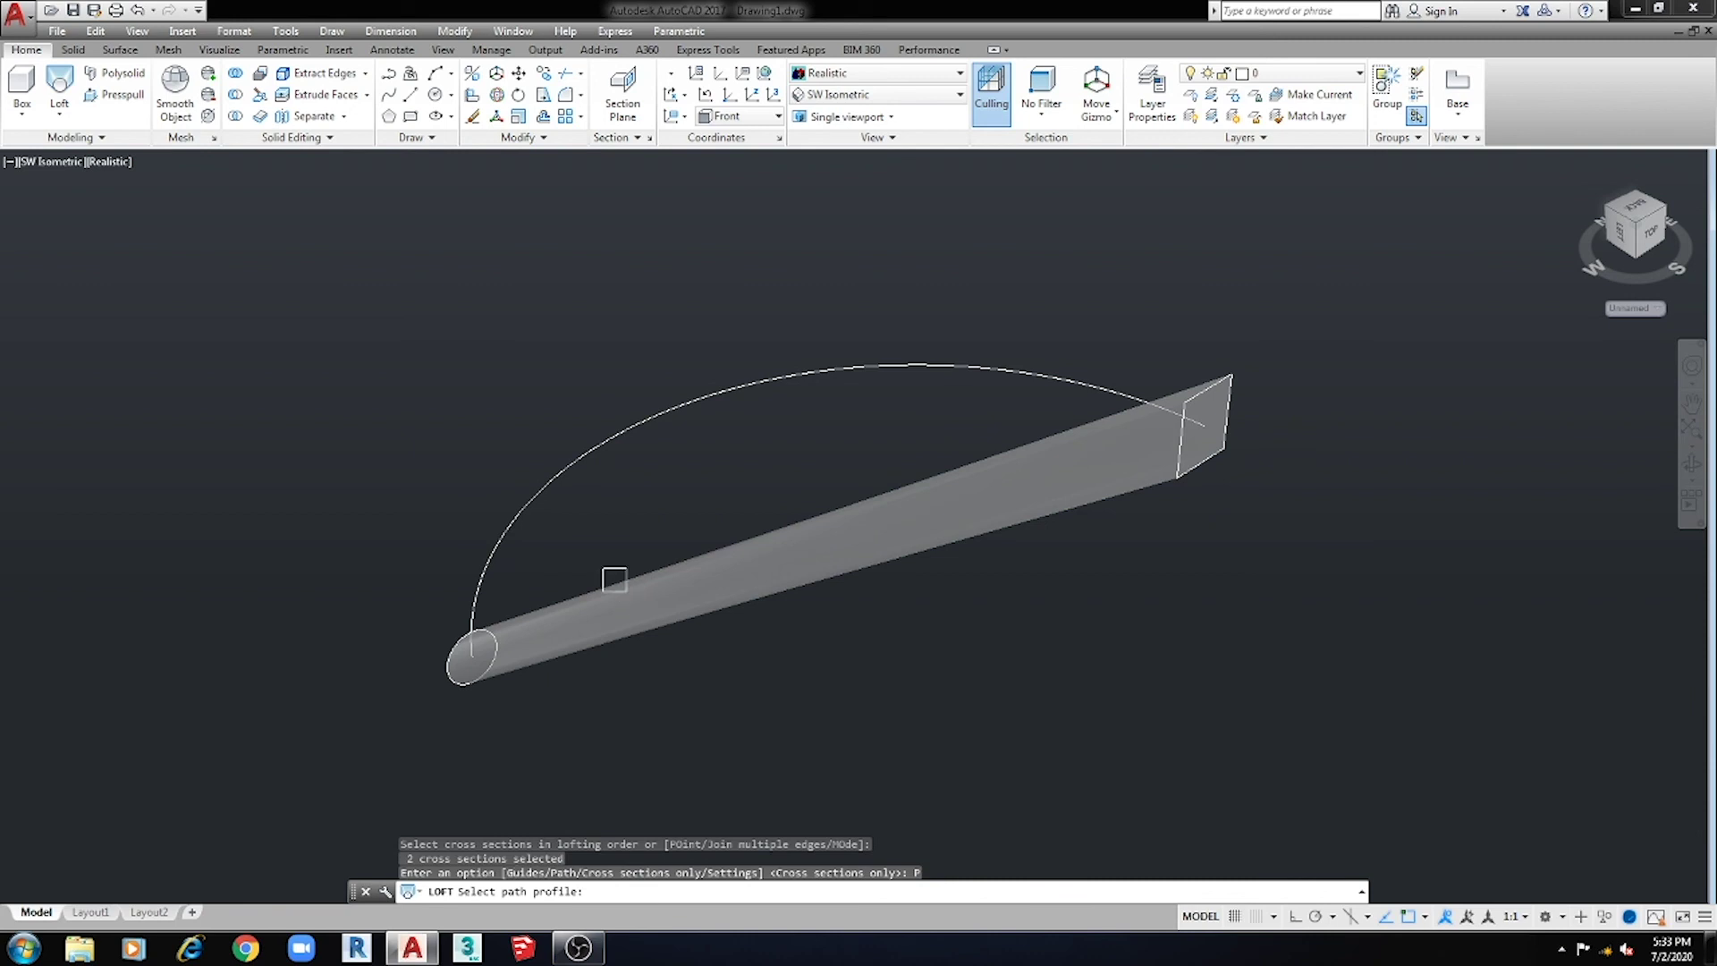
pyautogui.click(484, 550)
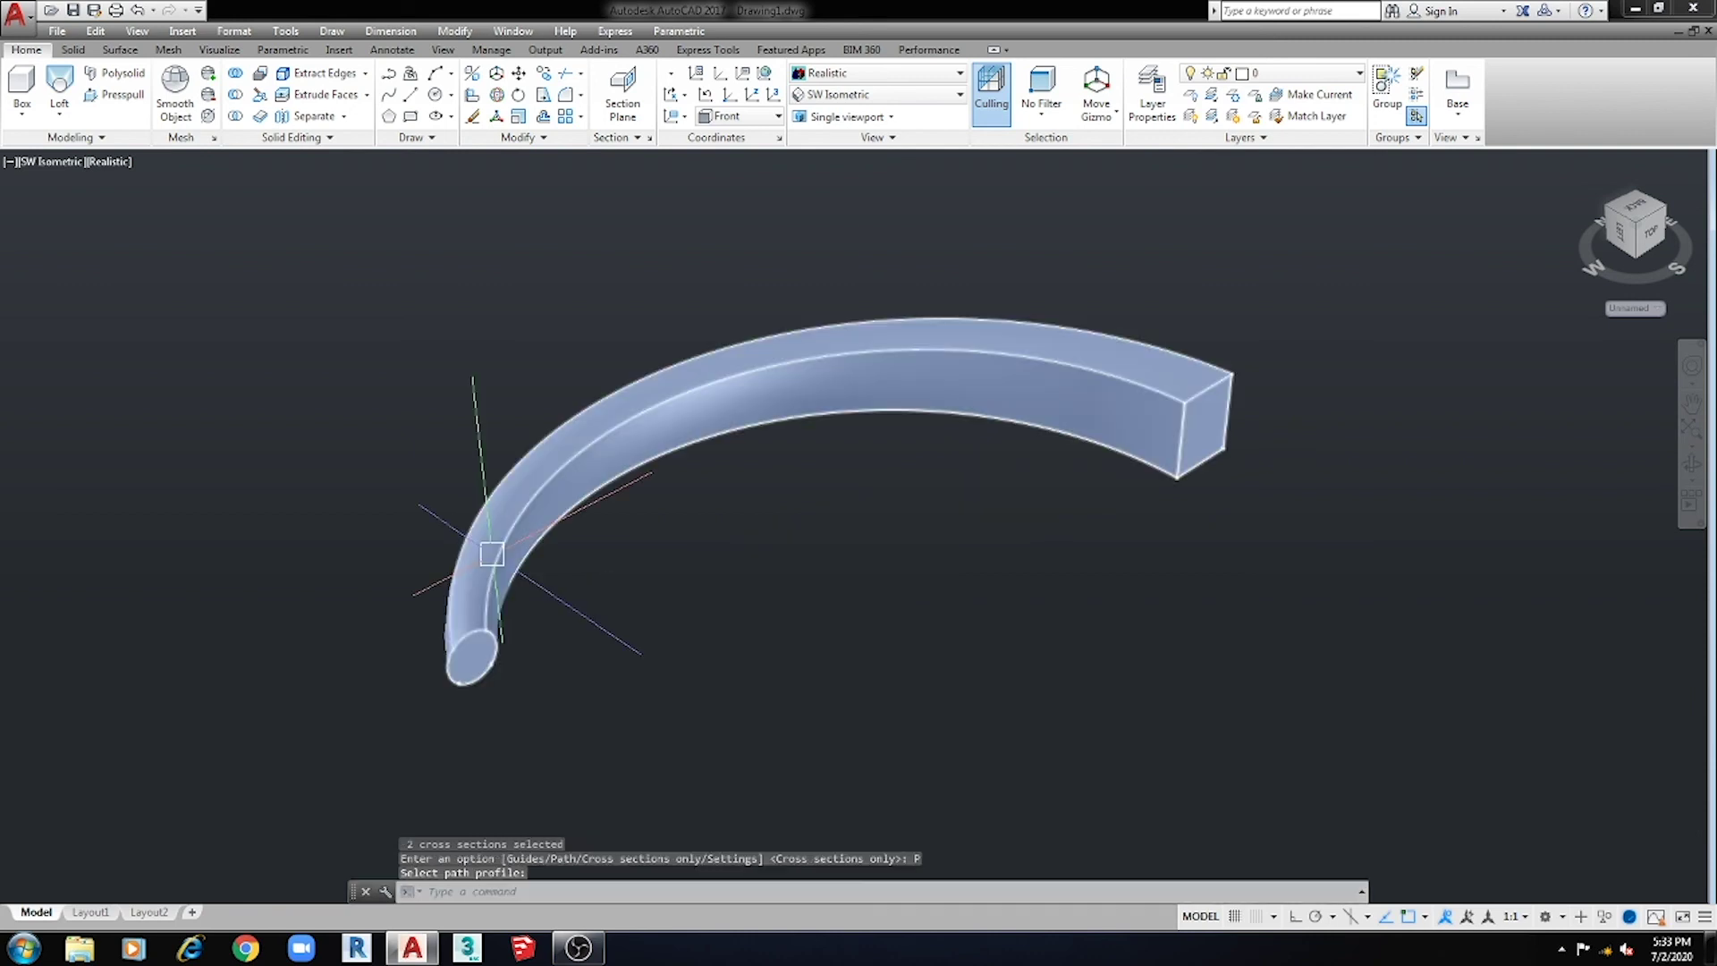